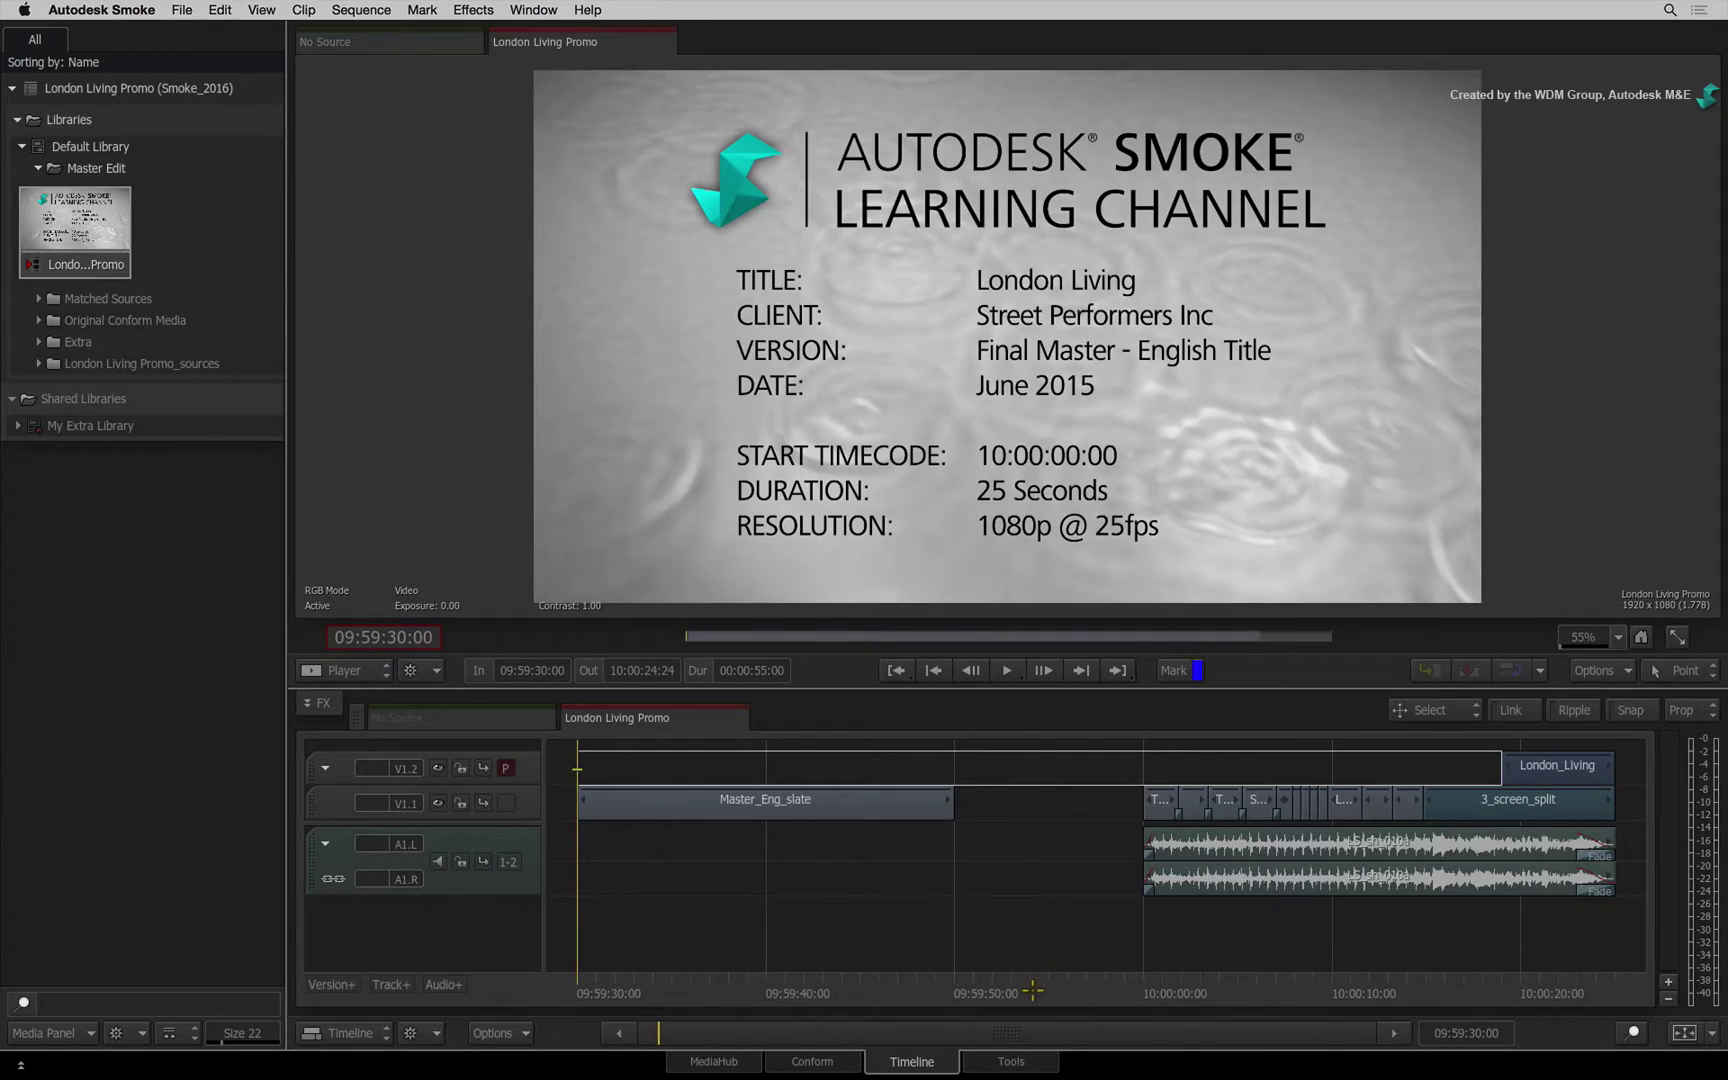
# Scrub past the slate to 10:00:00:00 and zoom the timeline in on the edited clips
pyautogui.moveTo(1040, 993); pyautogui.dragTo(1131, 977)
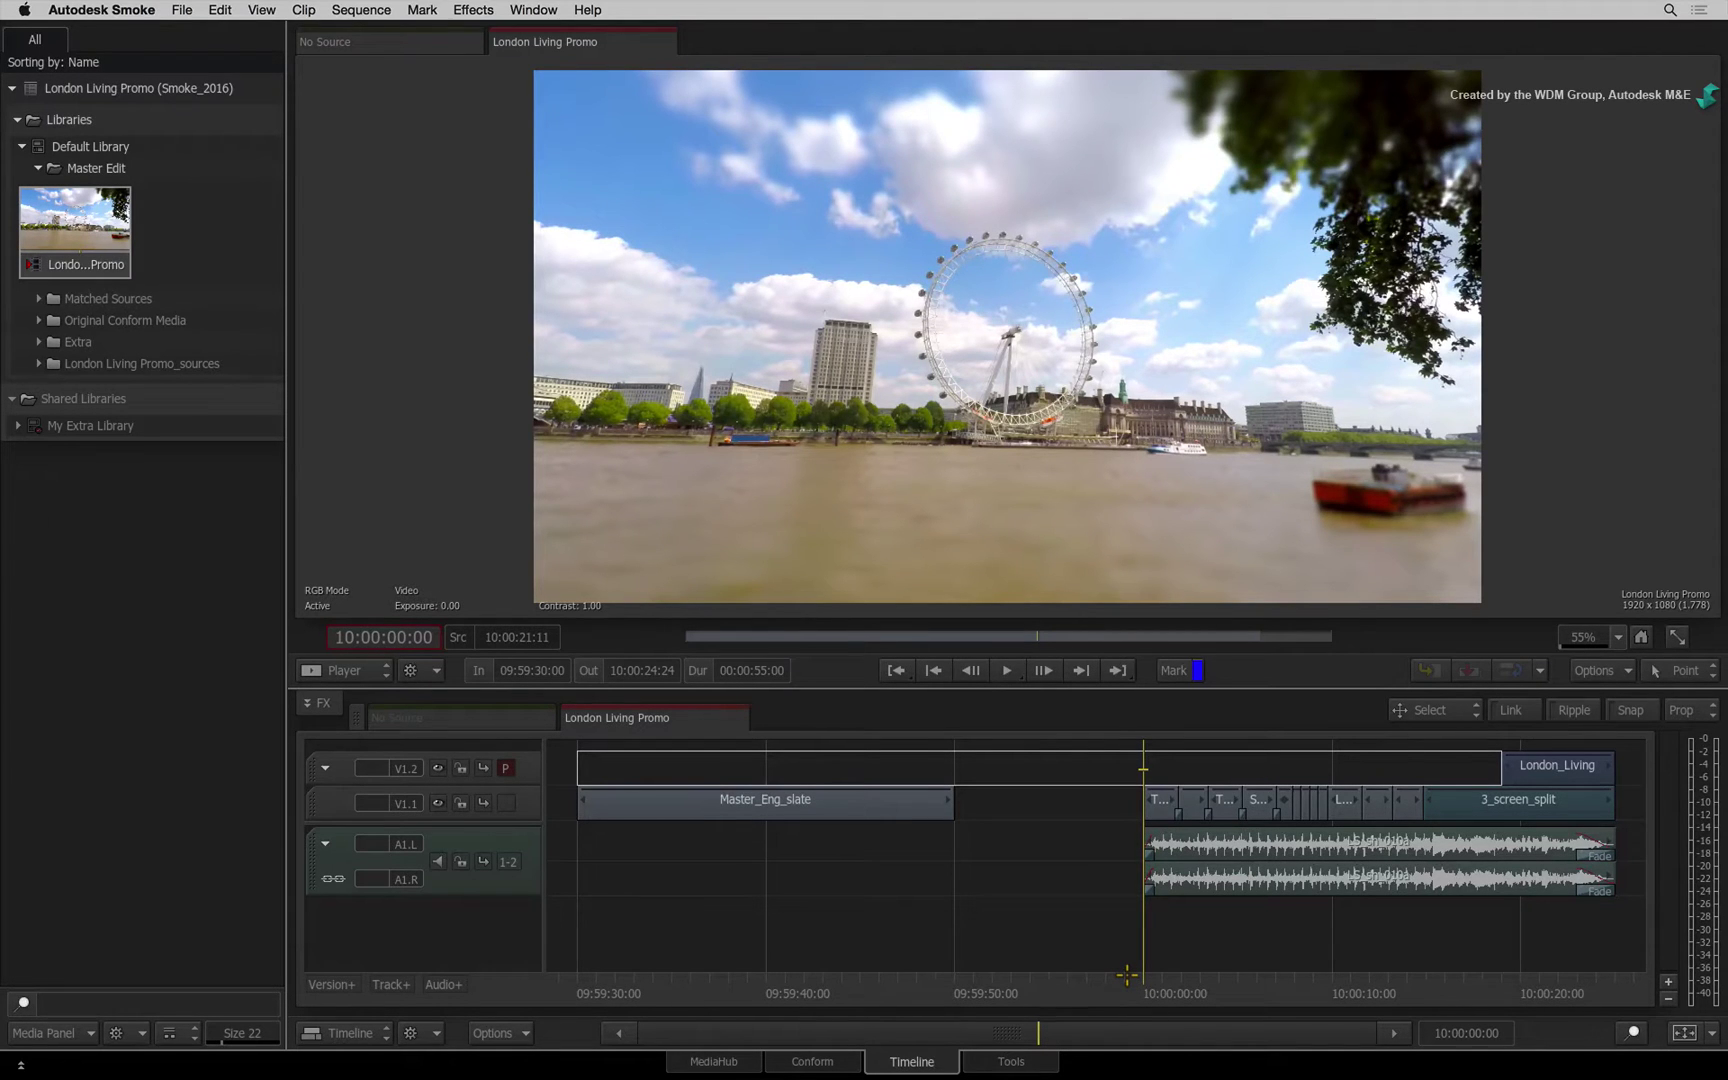
pyautogui.moveTo(1140, 975)
pyautogui.mouseDown()
pyautogui.moveTo(1540, 936)
pyautogui.moveTo(1192, 925)
pyautogui.moveTo(1140, 950)
pyautogui.mouseUp()
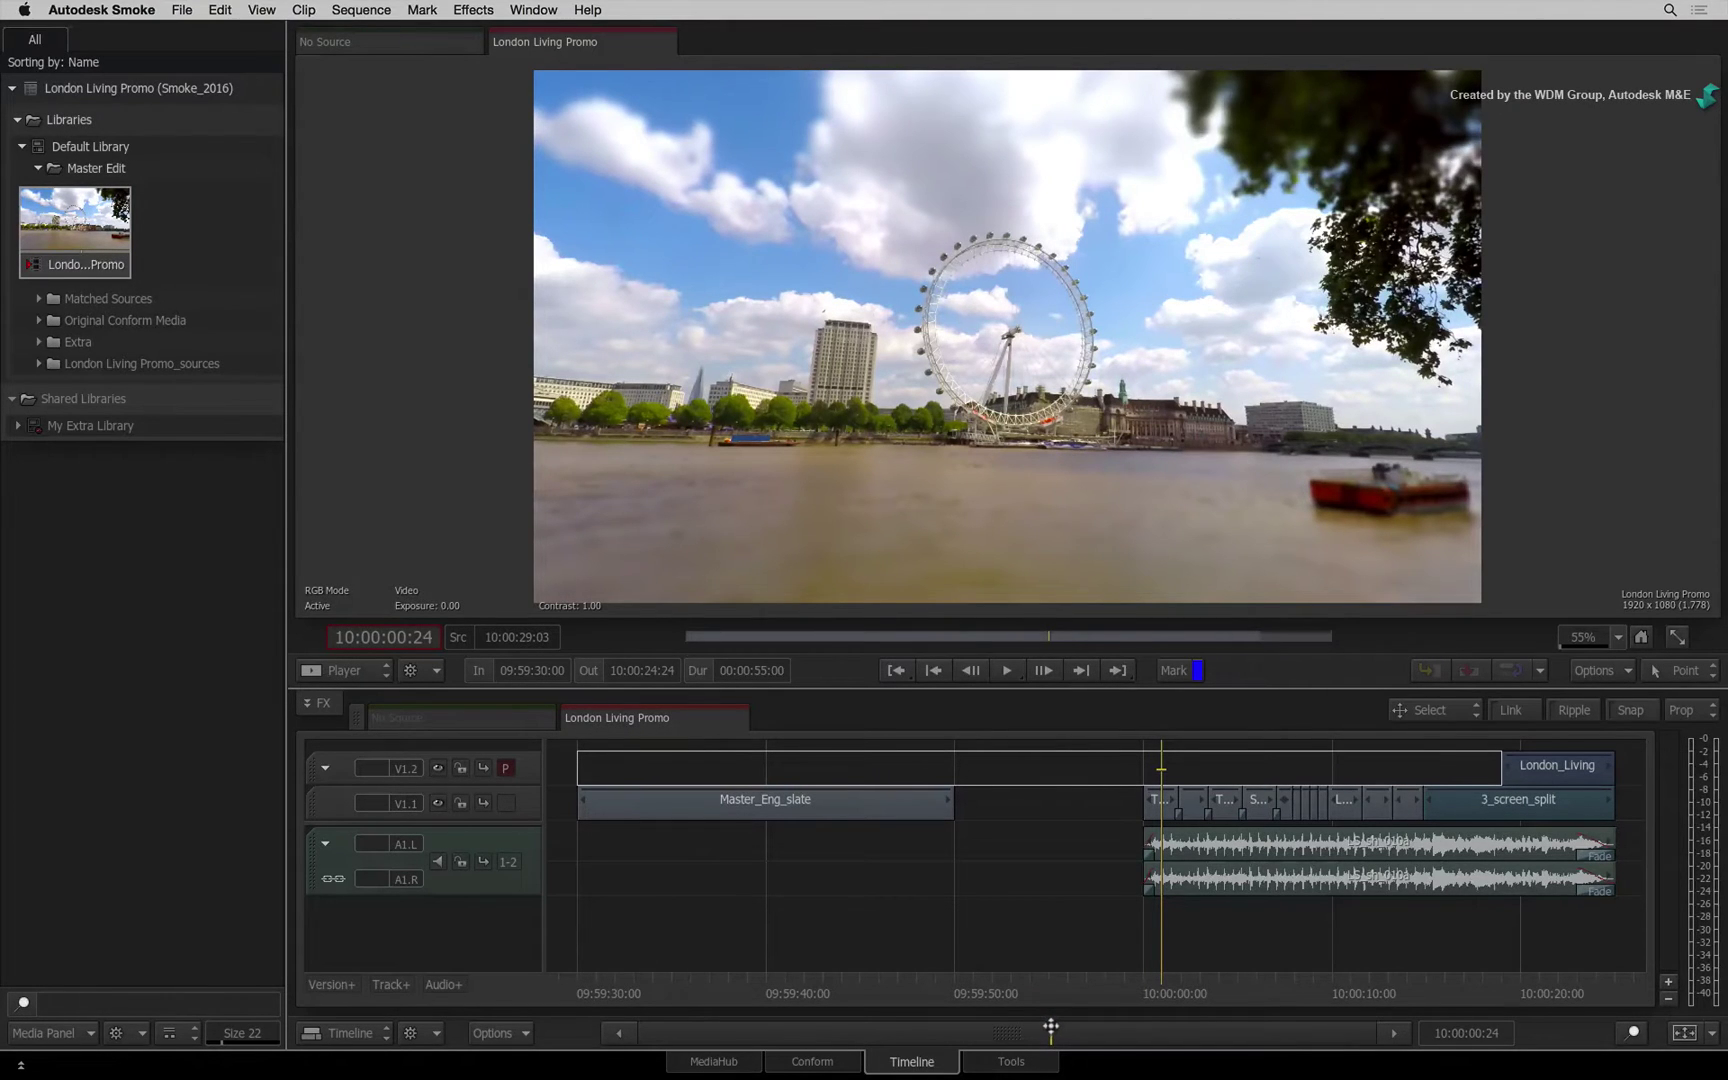
pyautogui.moveTo(1049, 1026)
pyautogui.mouseDown()
pyautogui.moveTo(1041, 941)
pyautogui.moveTo(1037, 989)
pyautogui.moveTo(1057, 1022)
pyautogui.moveTo(1075, 1012)
pyautogui.mouseUp()
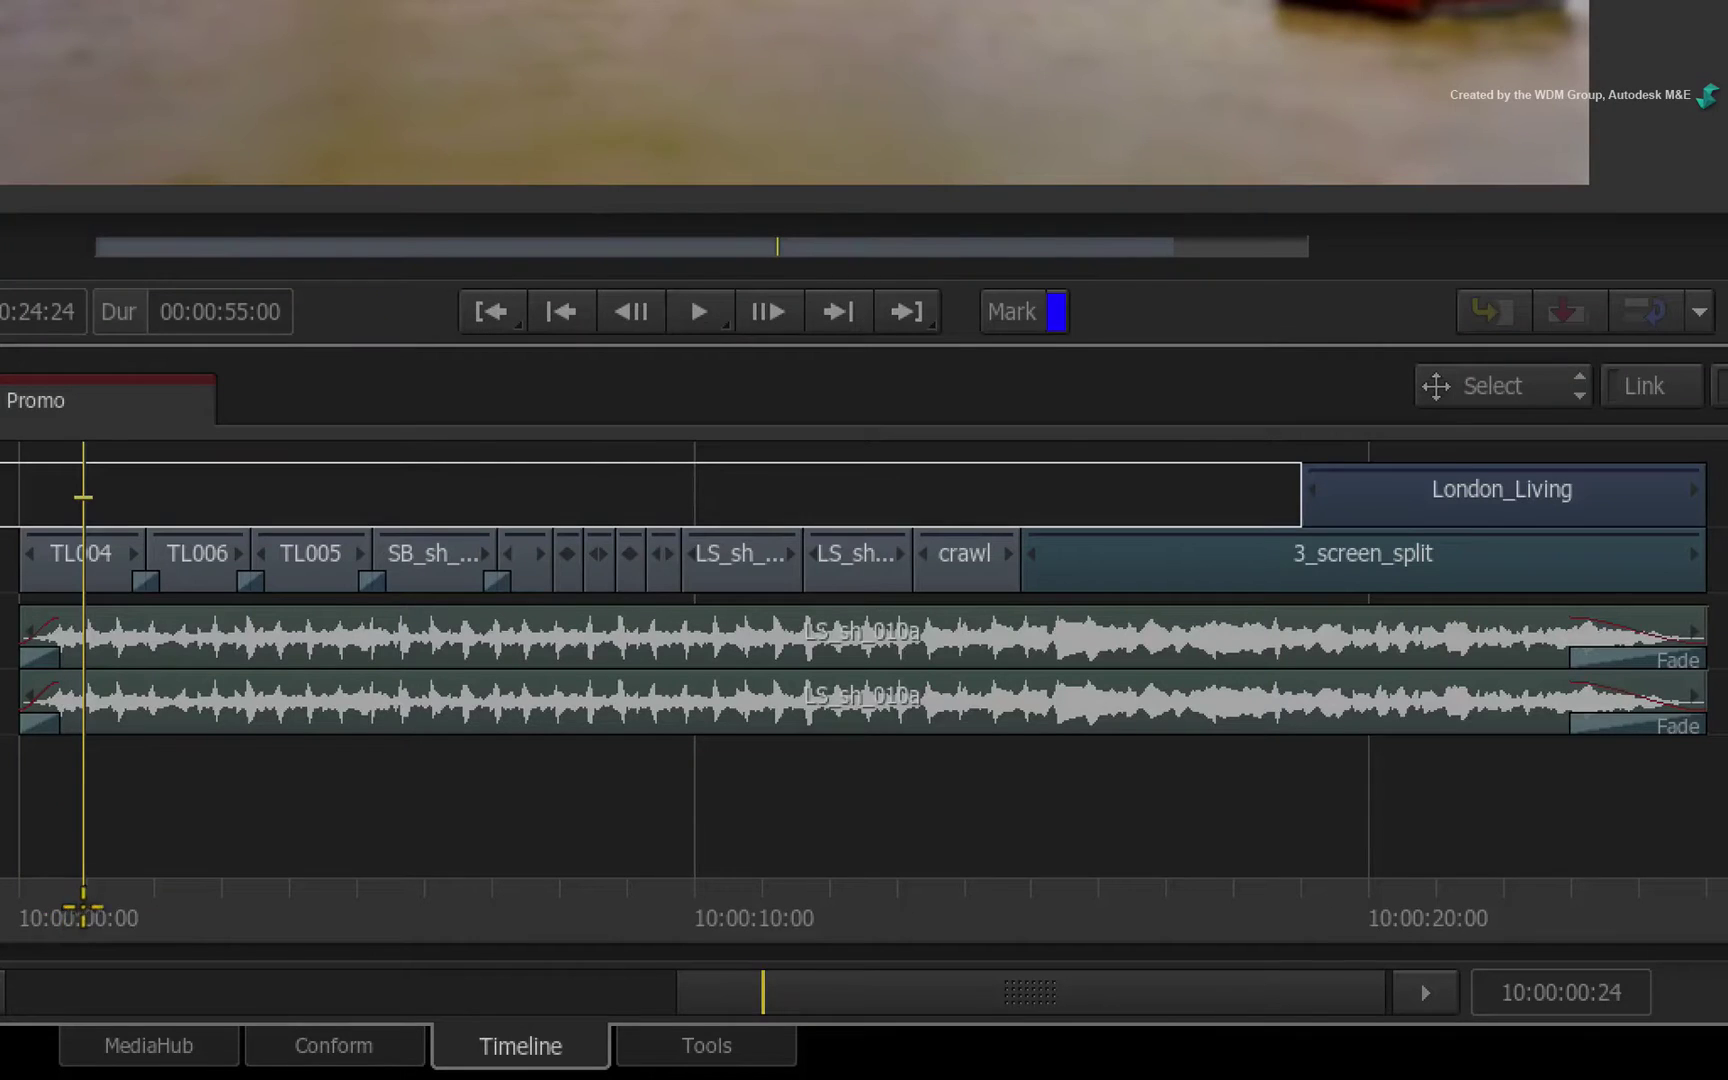
# Scrub through the edit to 3_screen_split, select then deselect it, and return to 10:00:11:06
pyautogui.moveTo(672, 981); pyautogui.dragTo(746, 972)
pyautogui.moveTo(208, 878); pyautogui.dragTo(967, 730)
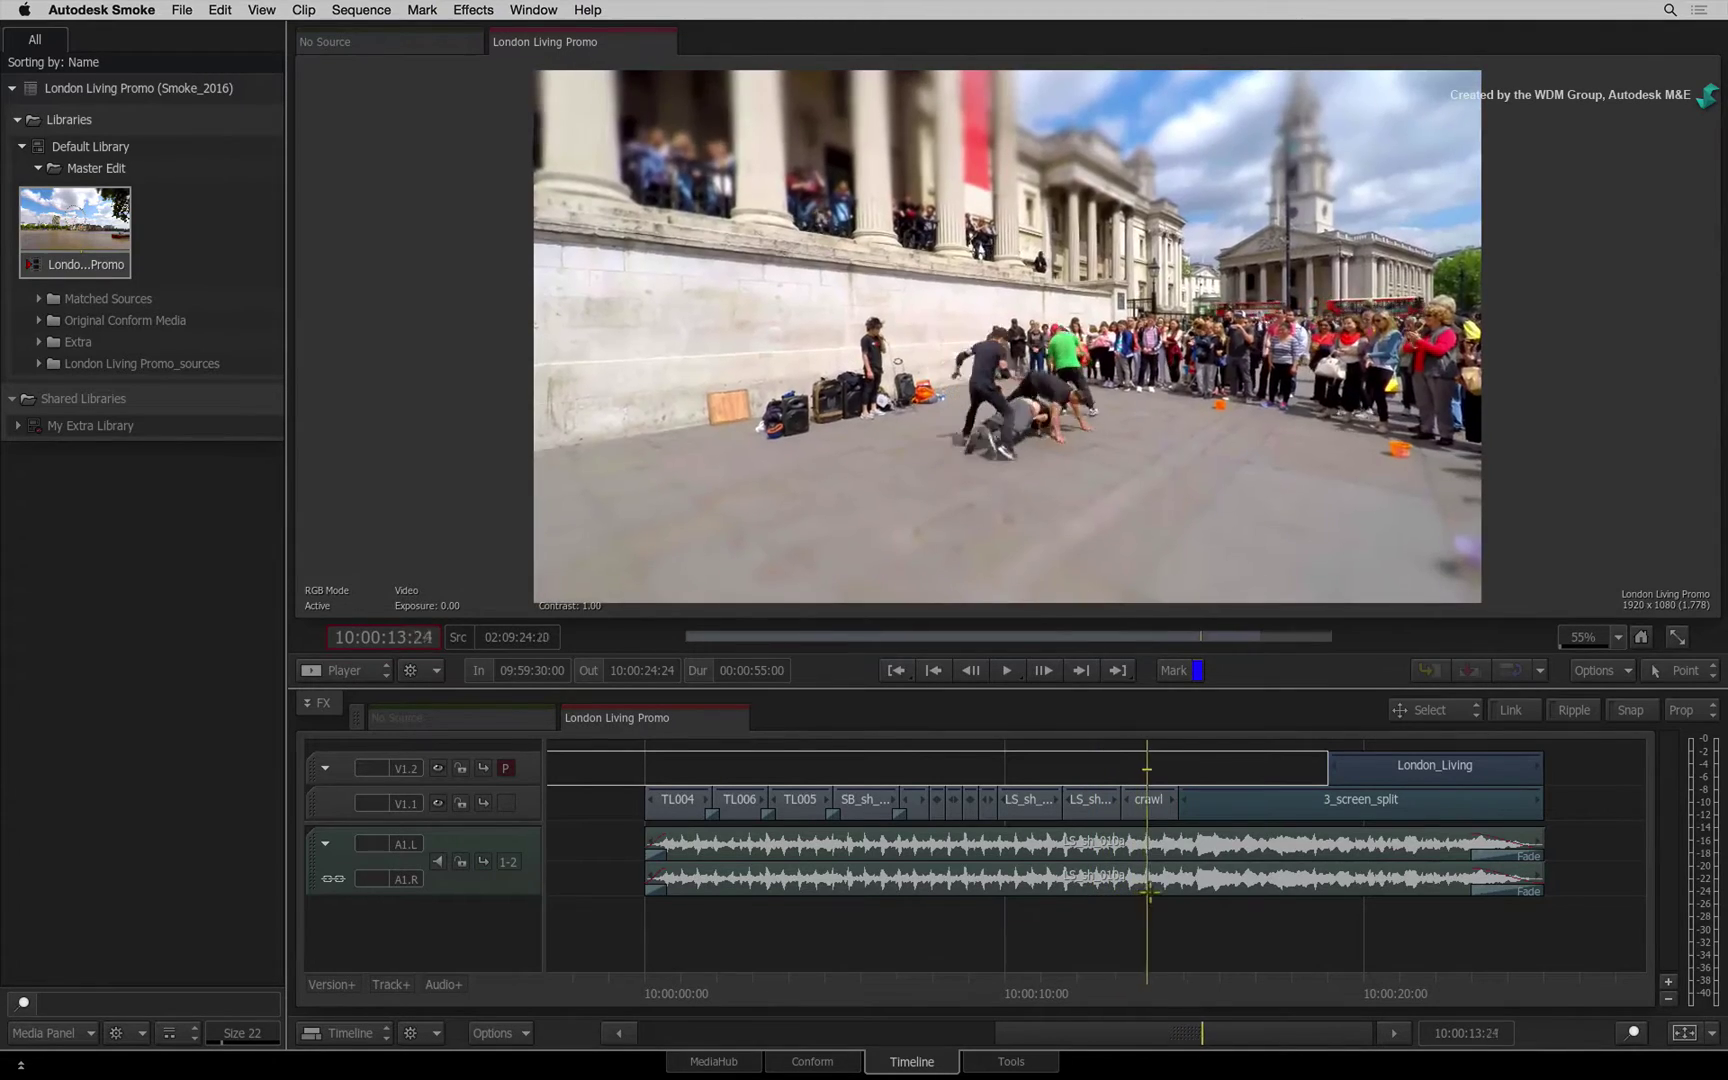
pyautogui.moveTo(1150, 893); pyautogui.dragTo(1247, 880)
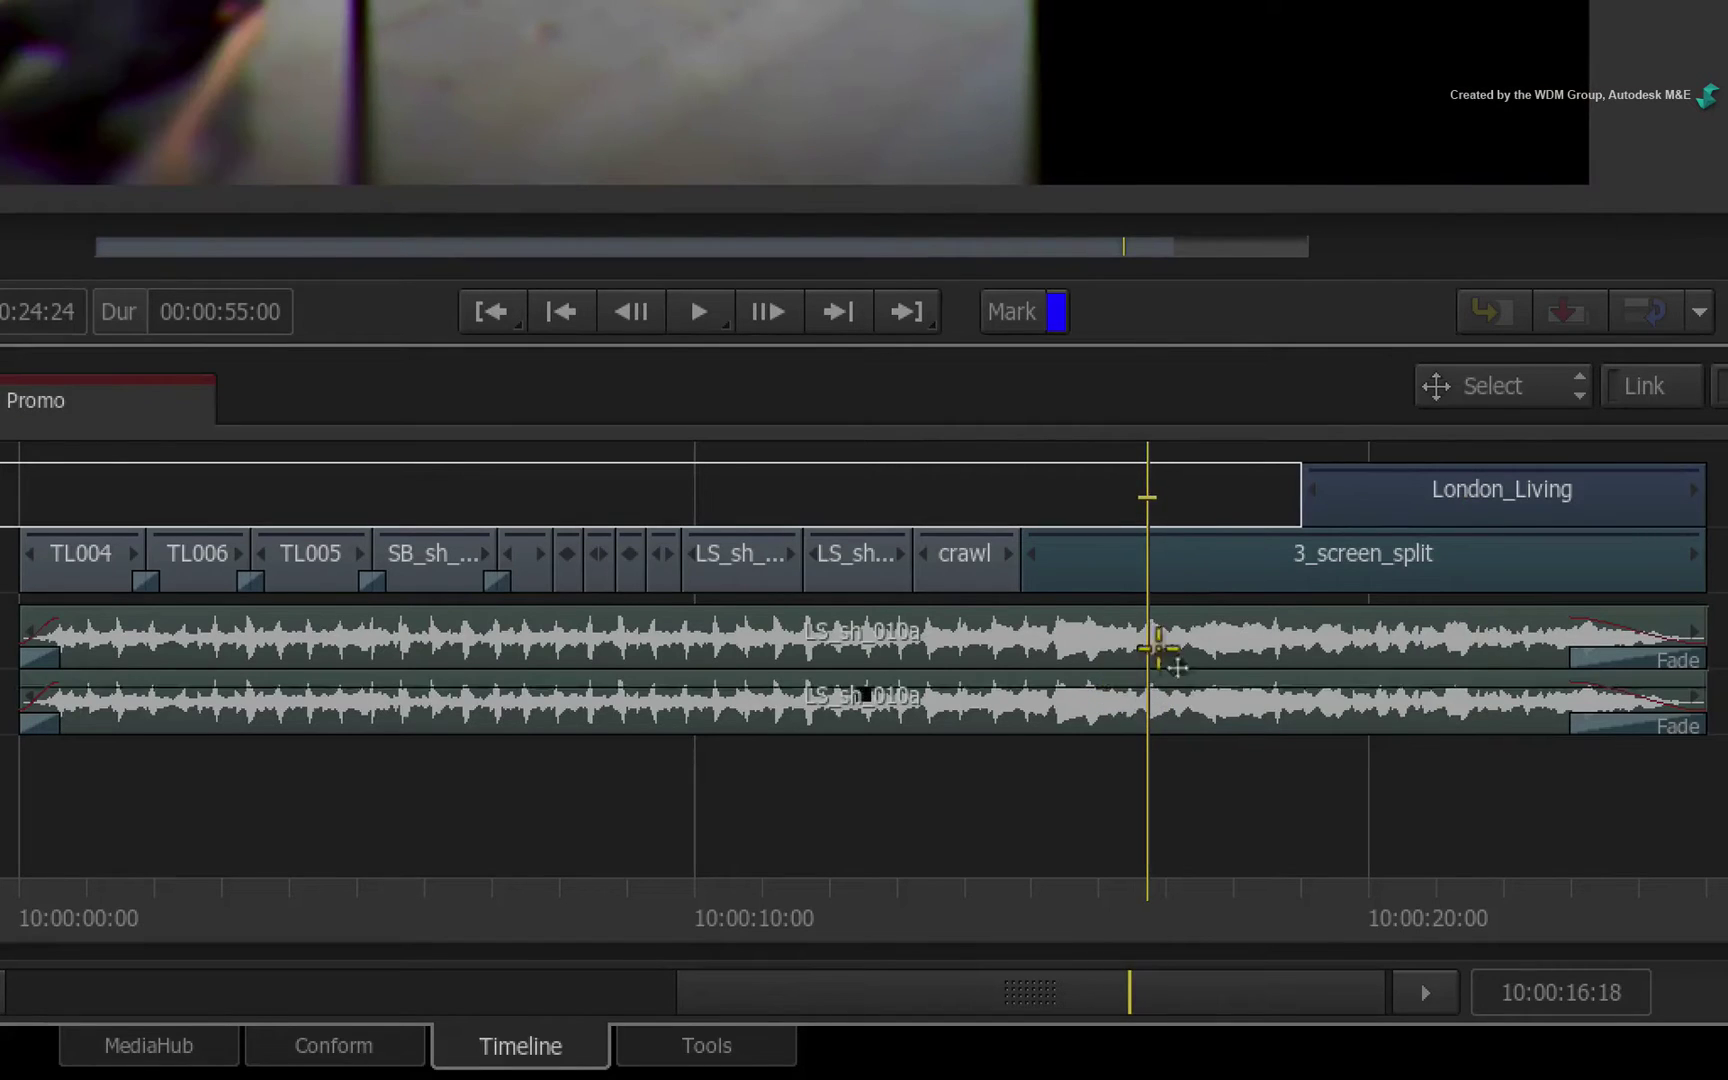
pyautogui.click(1178, 557)
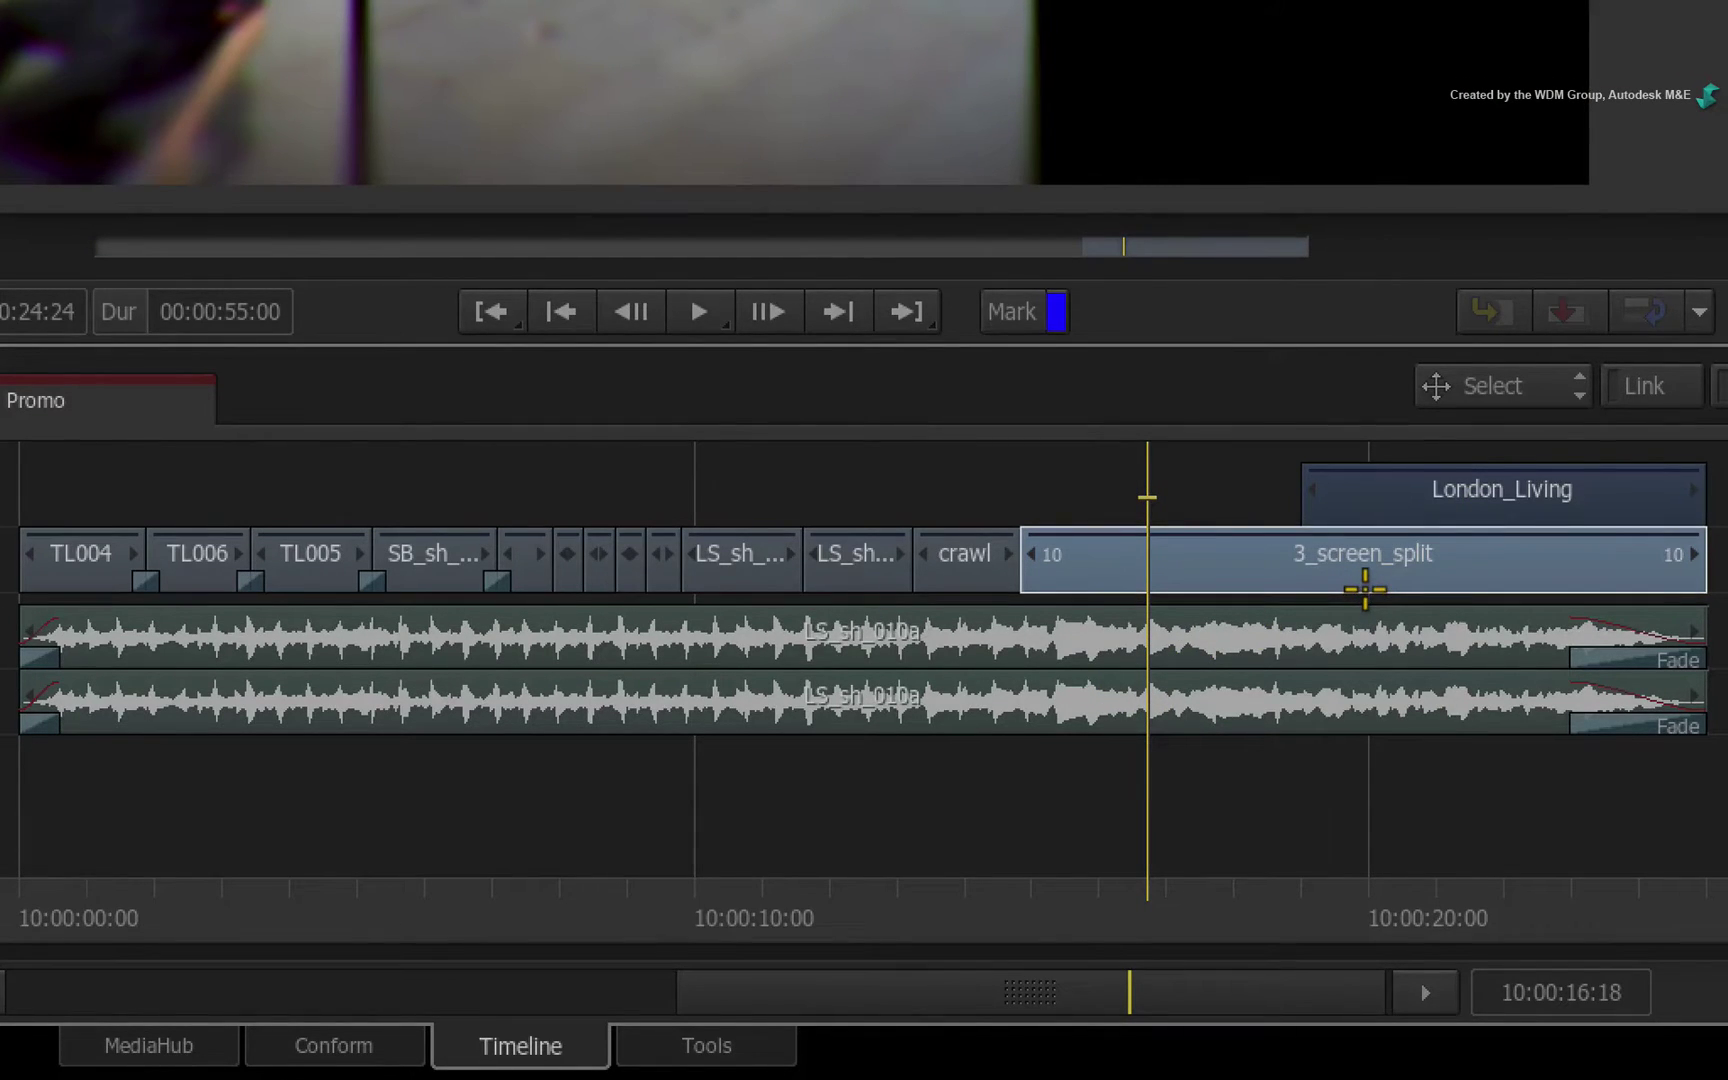
pyautogui.click(1228, 848)
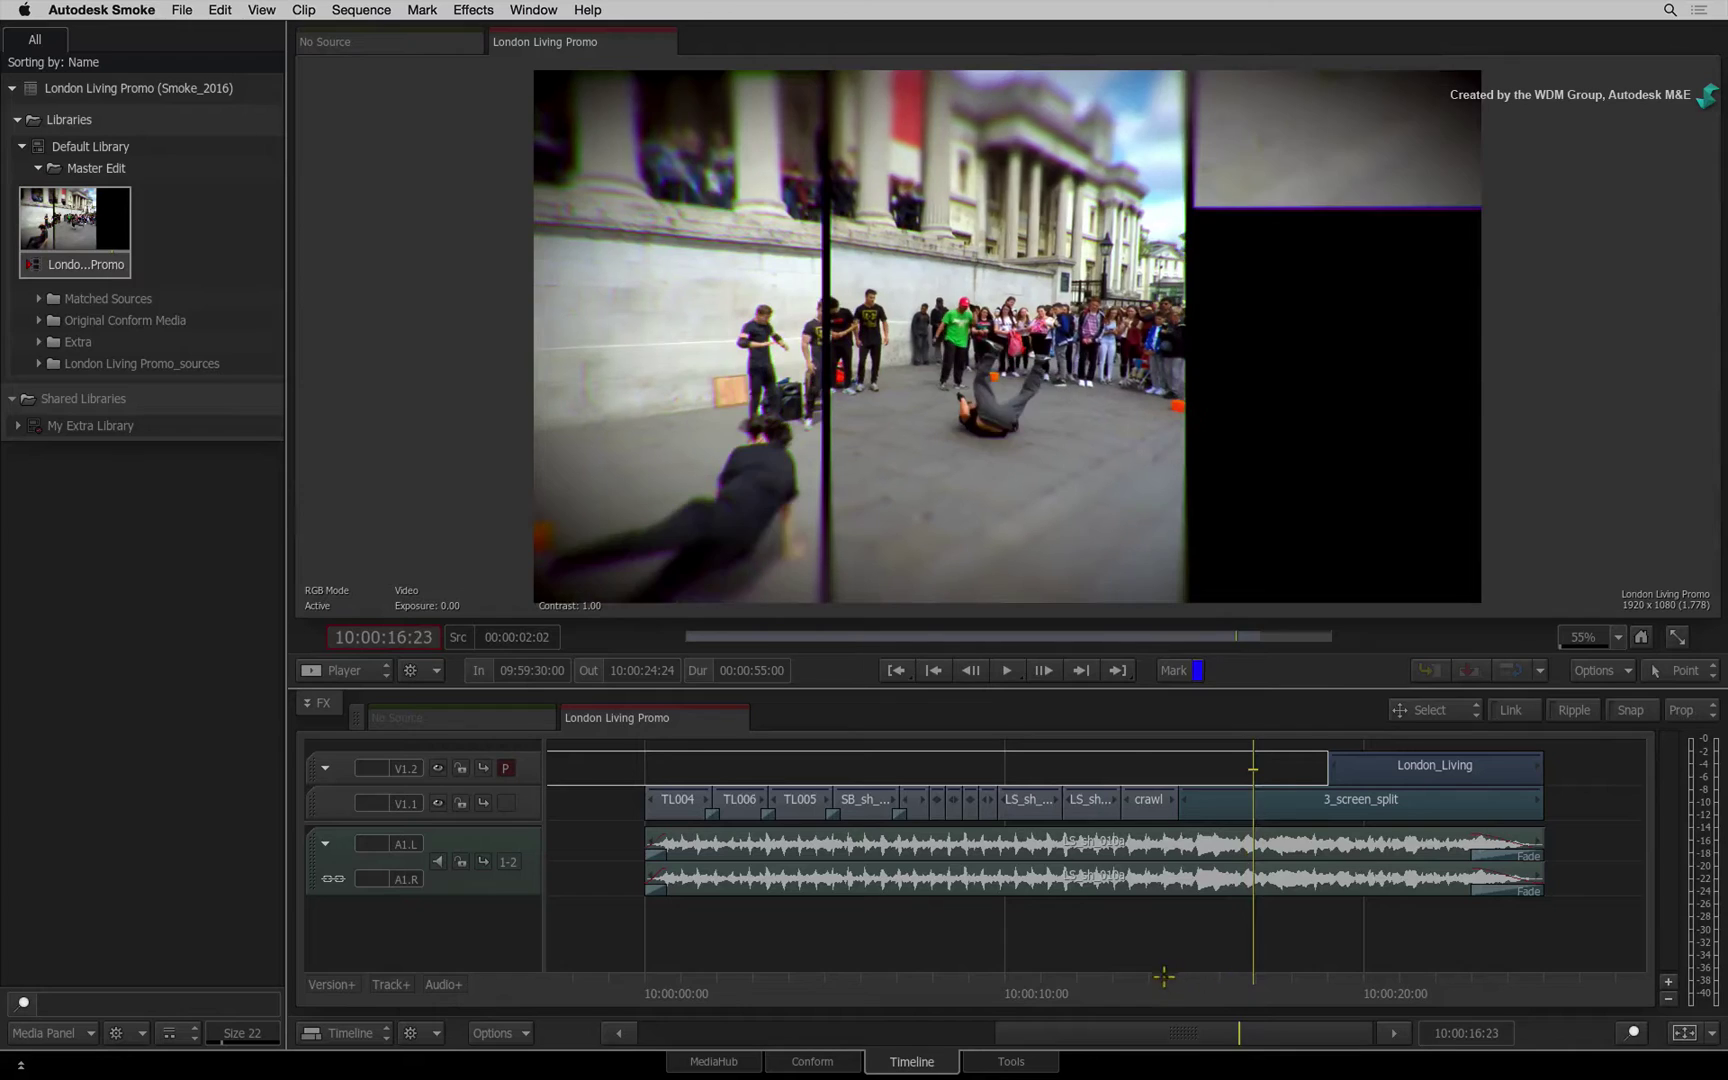
# In MediaHub, go to the FOR_AVID bookmark and open the Media with FX folder
pyautogui.moveTo(983, 879); pyautogui.dragTo(740, 894)
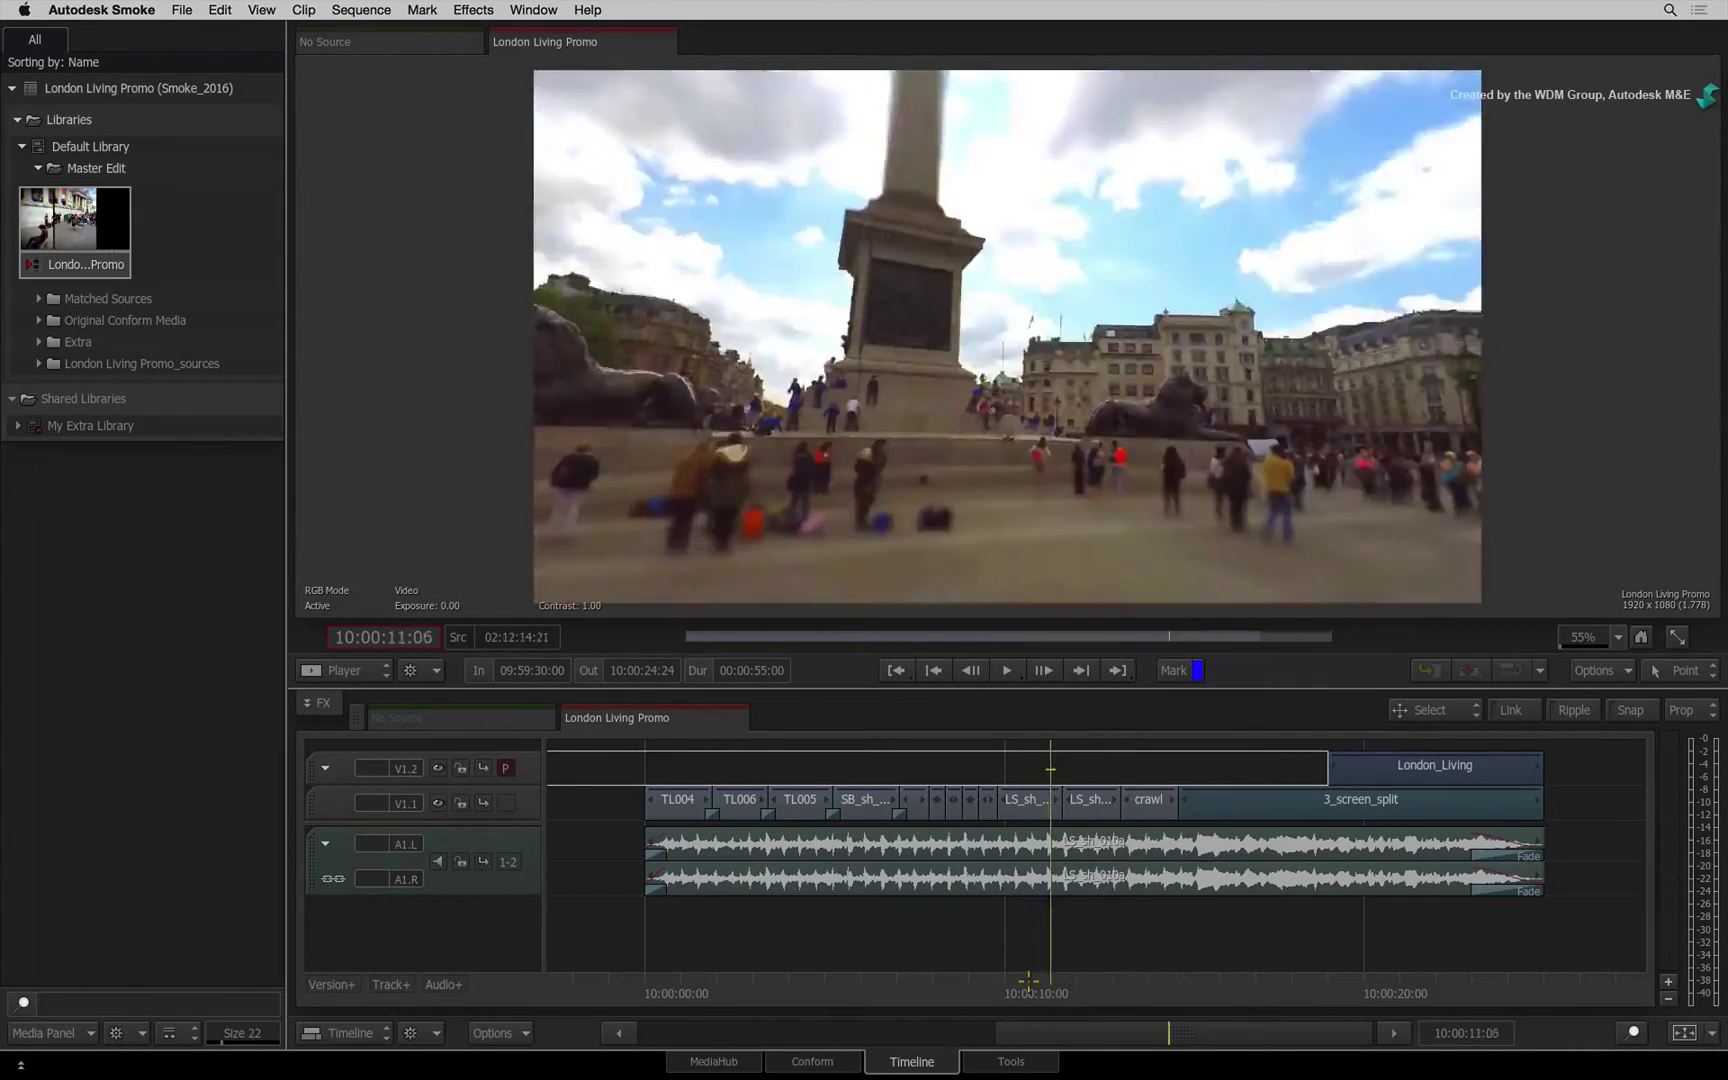
pyautogui.moveTo(1028, 980); pyautogui.dragTo(680, 982)
pyautogui.click(728, 1061)
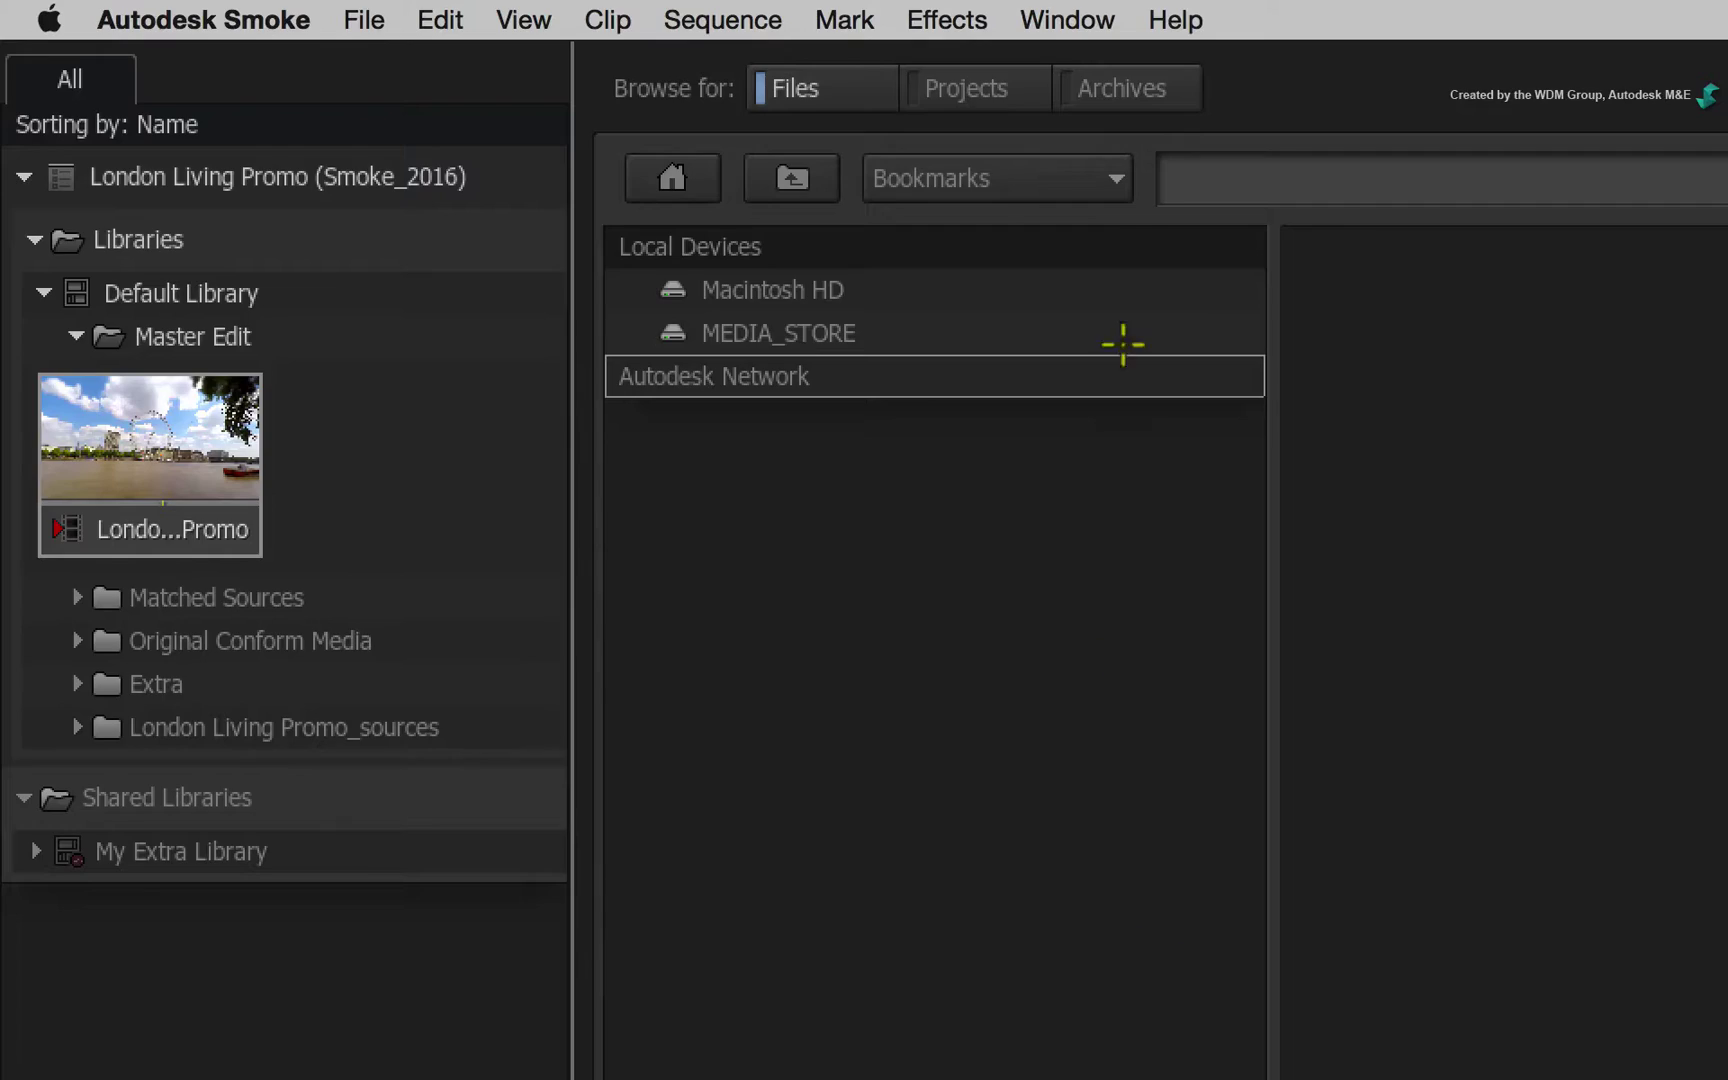
pyautogui.click(553, 88)
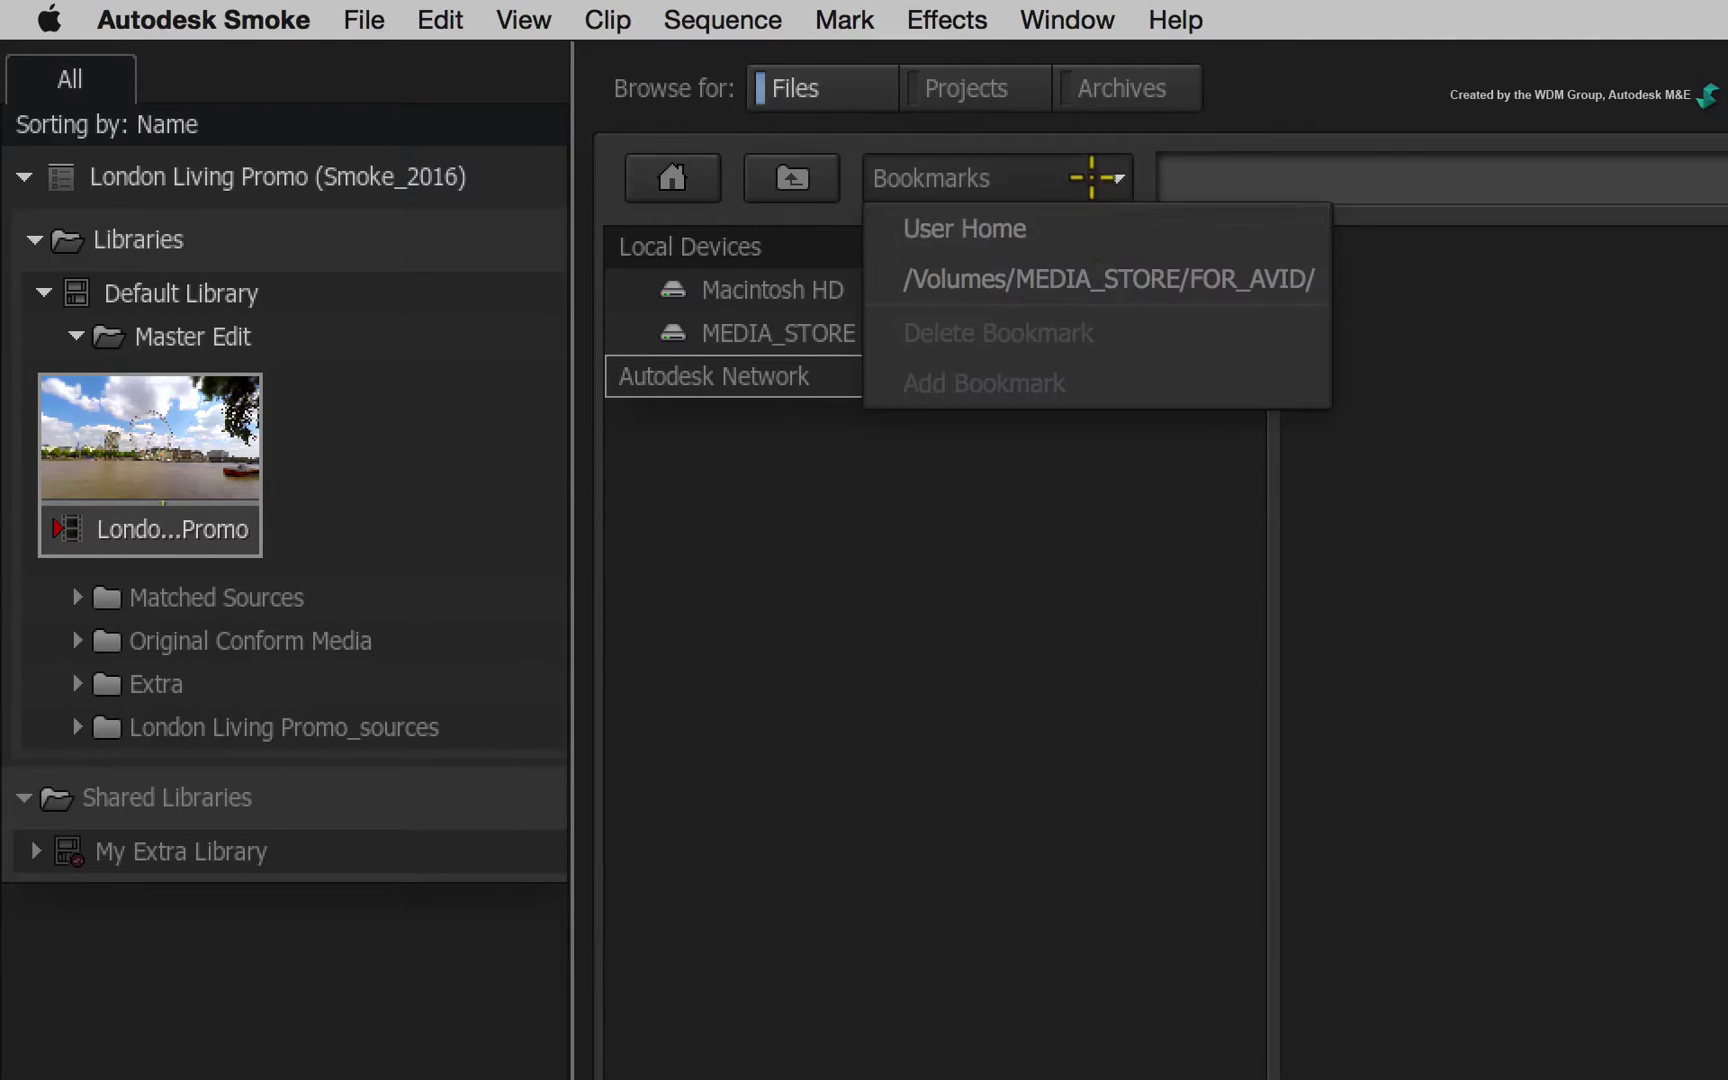
pyautogui.click(1100, 278)
pyautogui.doubleClick(868, 332)
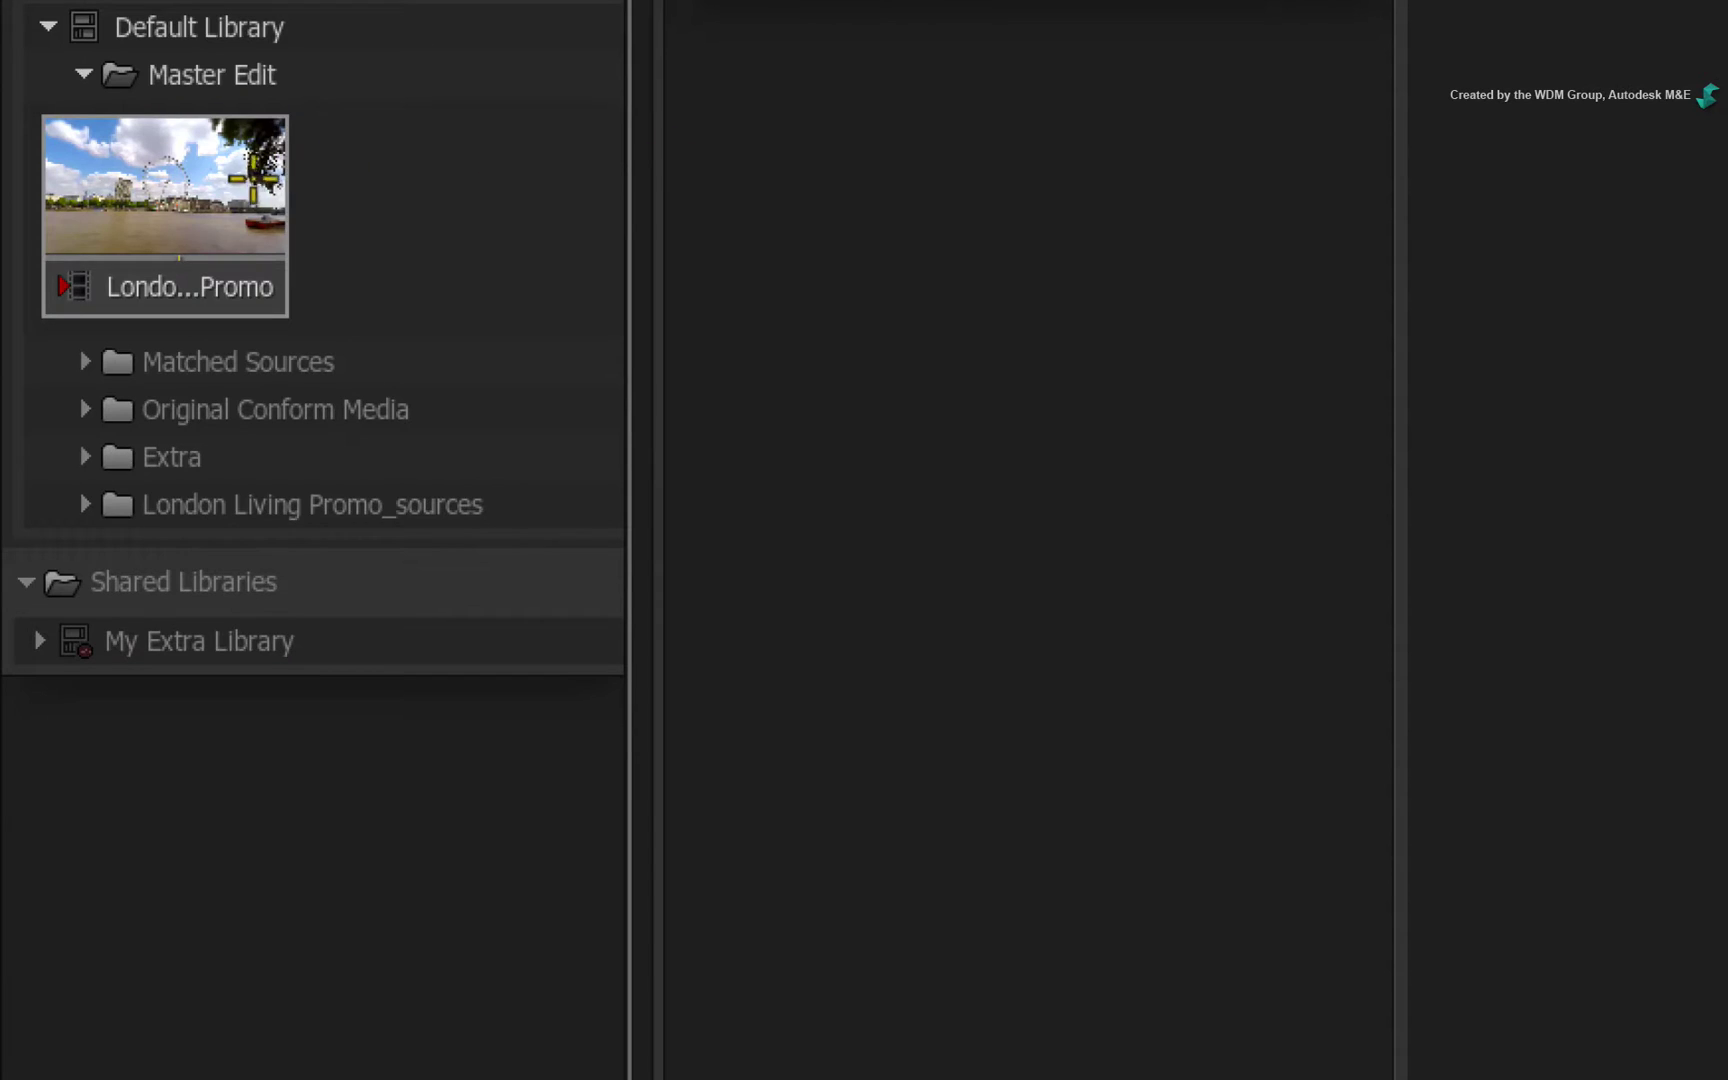
# Drag the London Living Promo clip into Media with FX to open Media Export
pyautogui.click(103, 220)
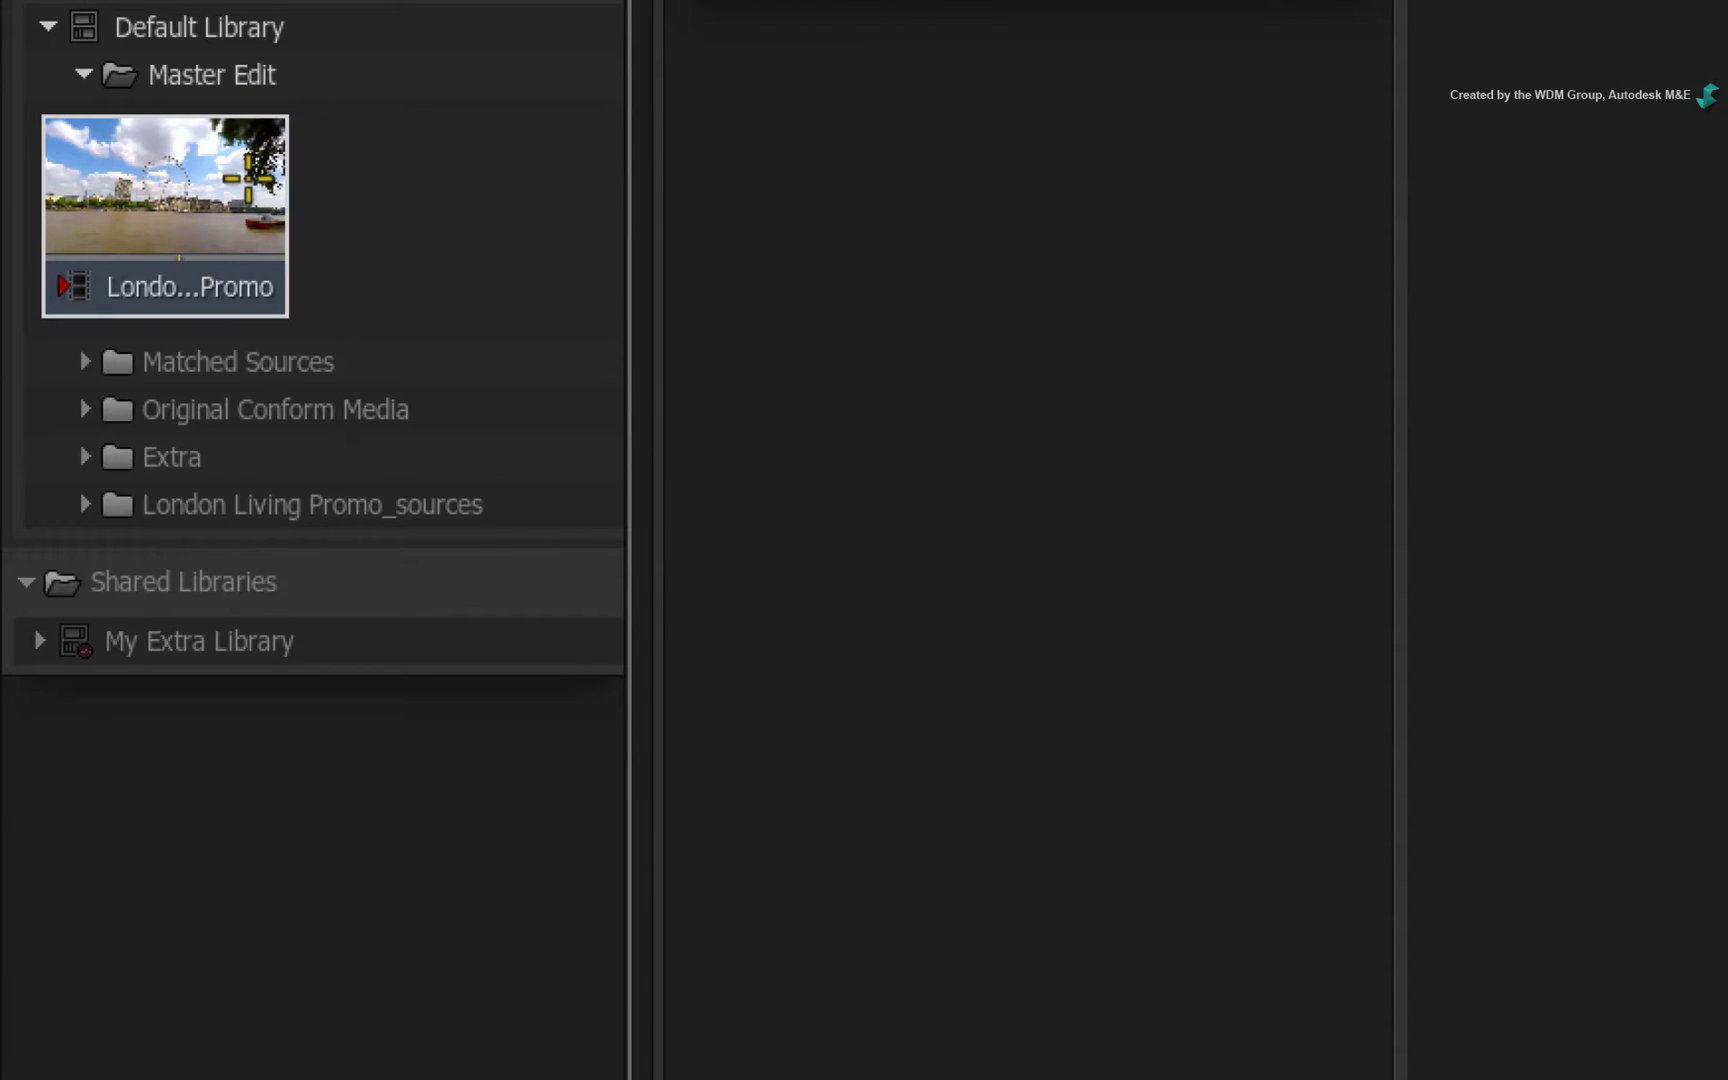
pyautogui.rightClick(105, 221)
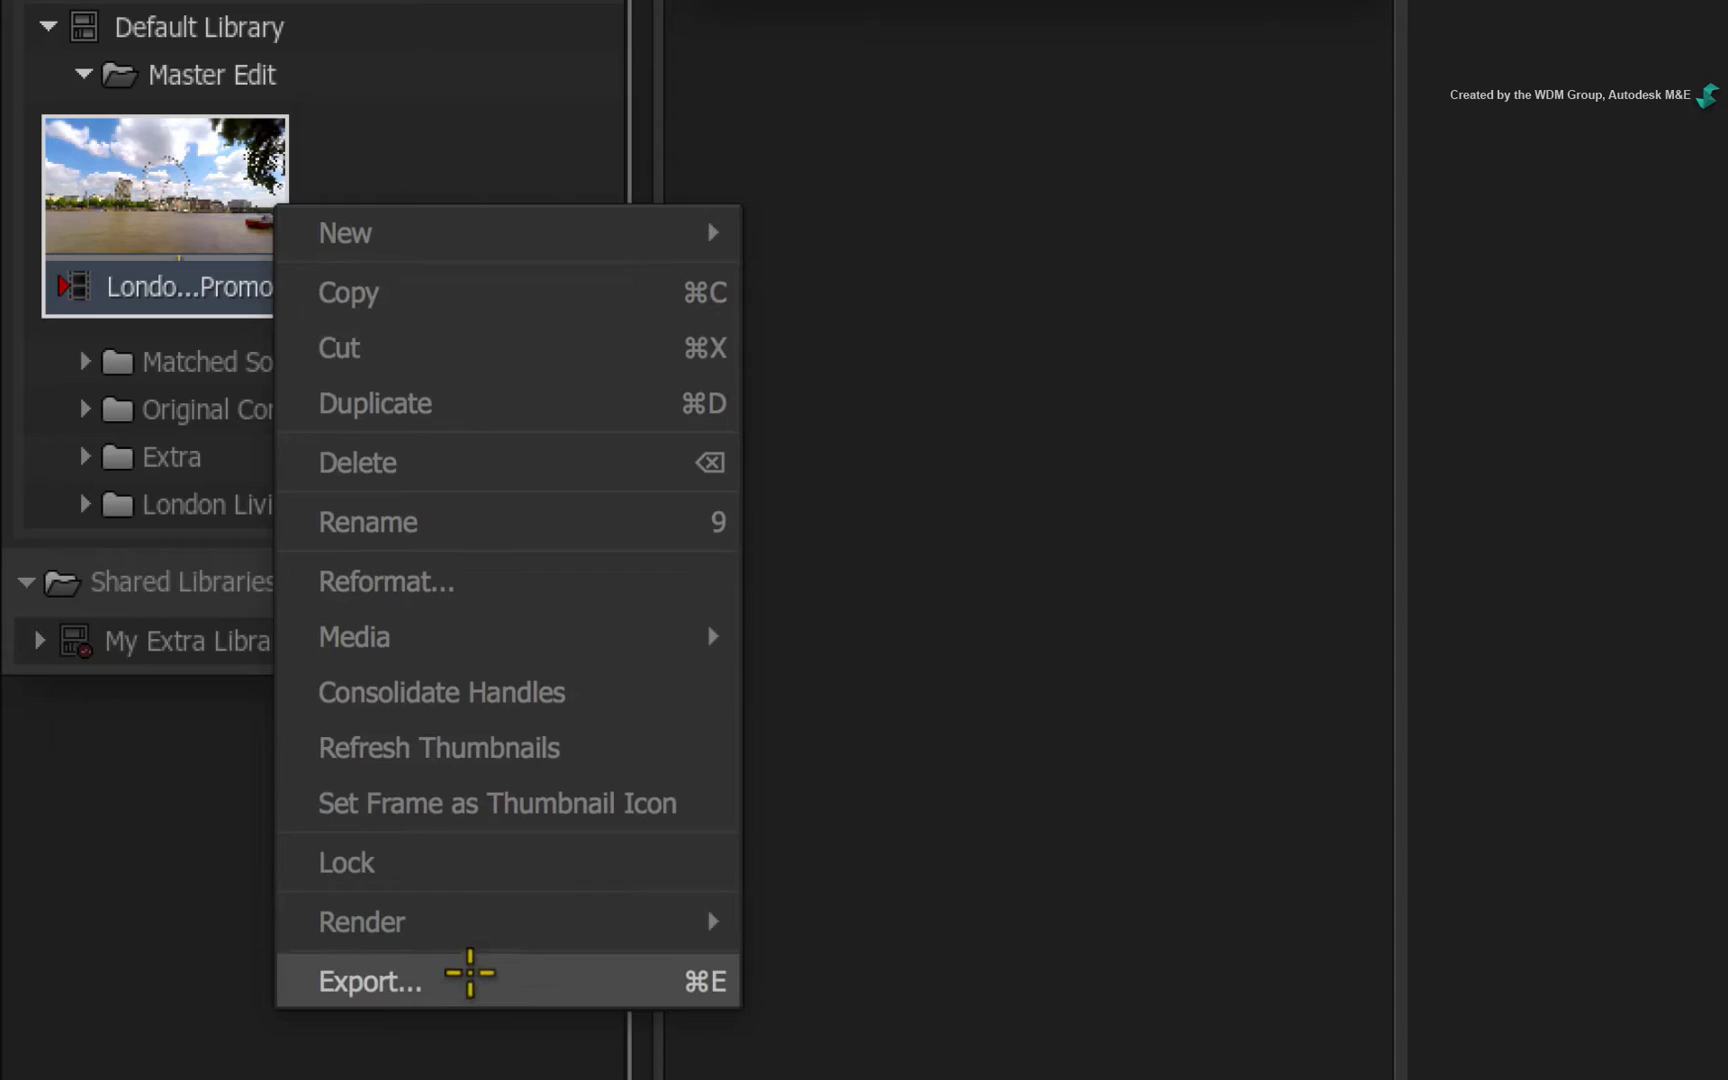
pyautogui.click(457, 1062)
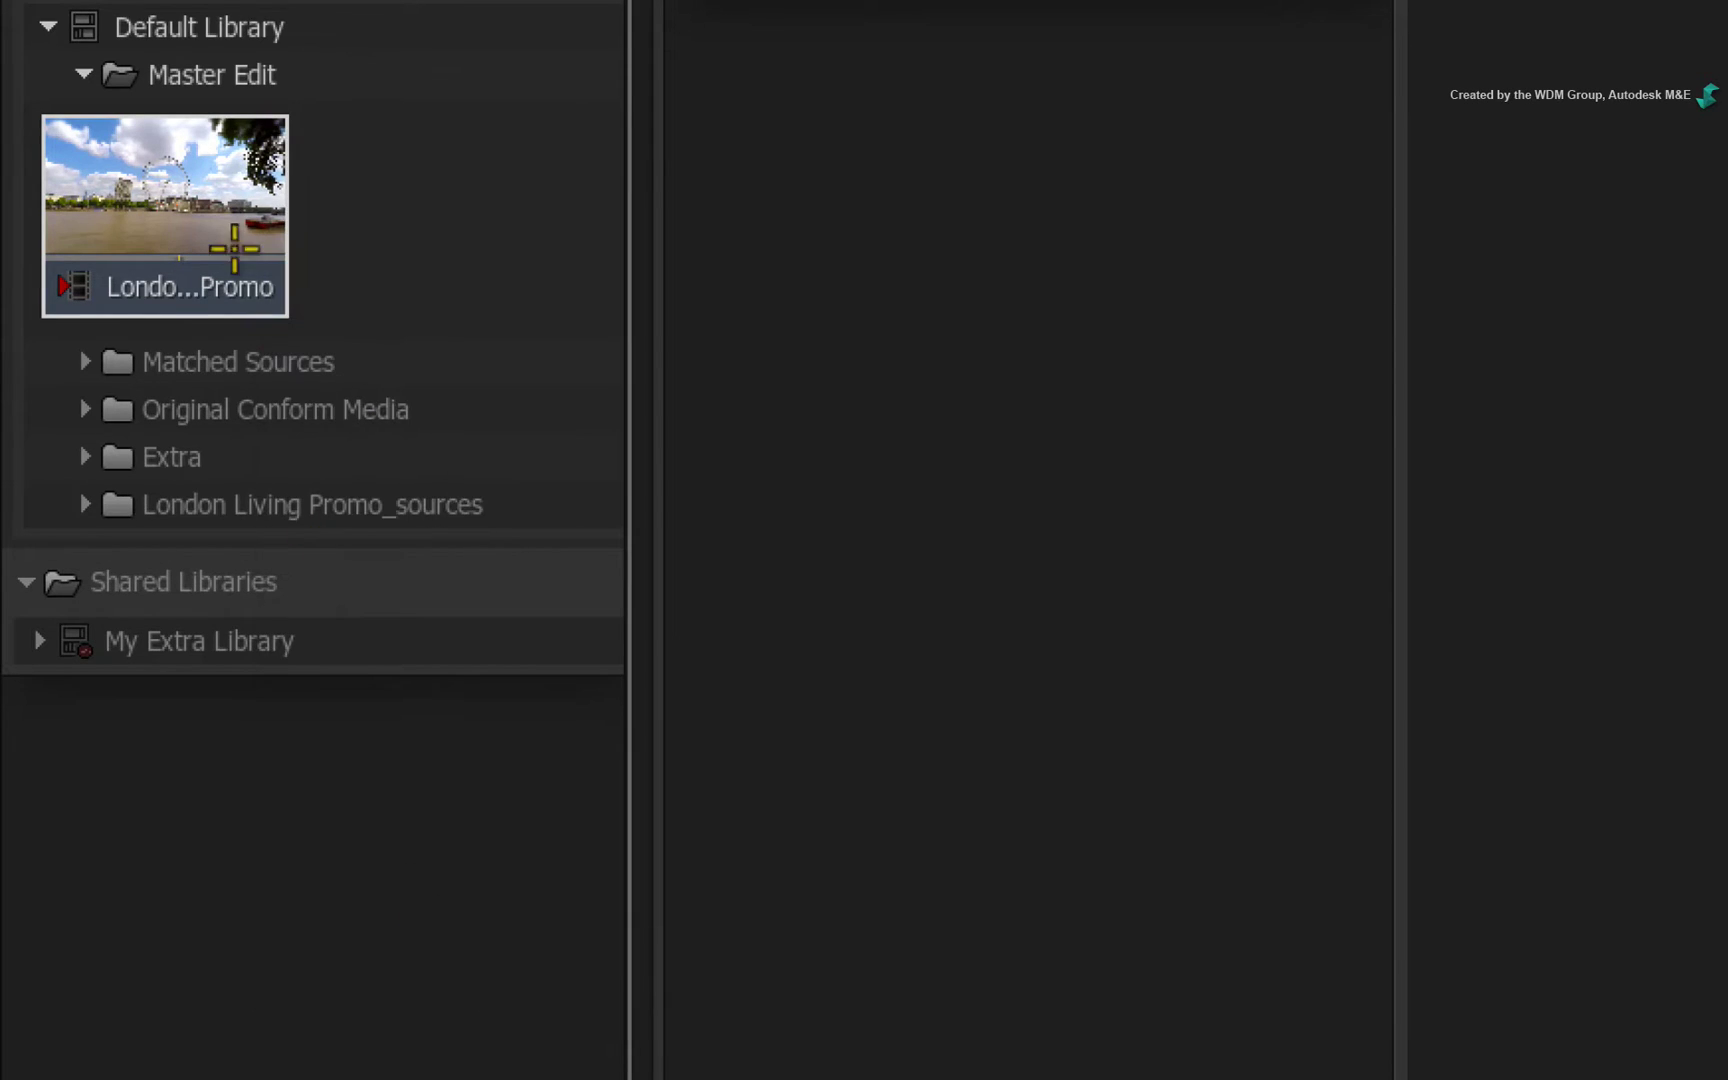
pyautogui.moveTo(154, 166); pyautogui.dragTo(858, 201)
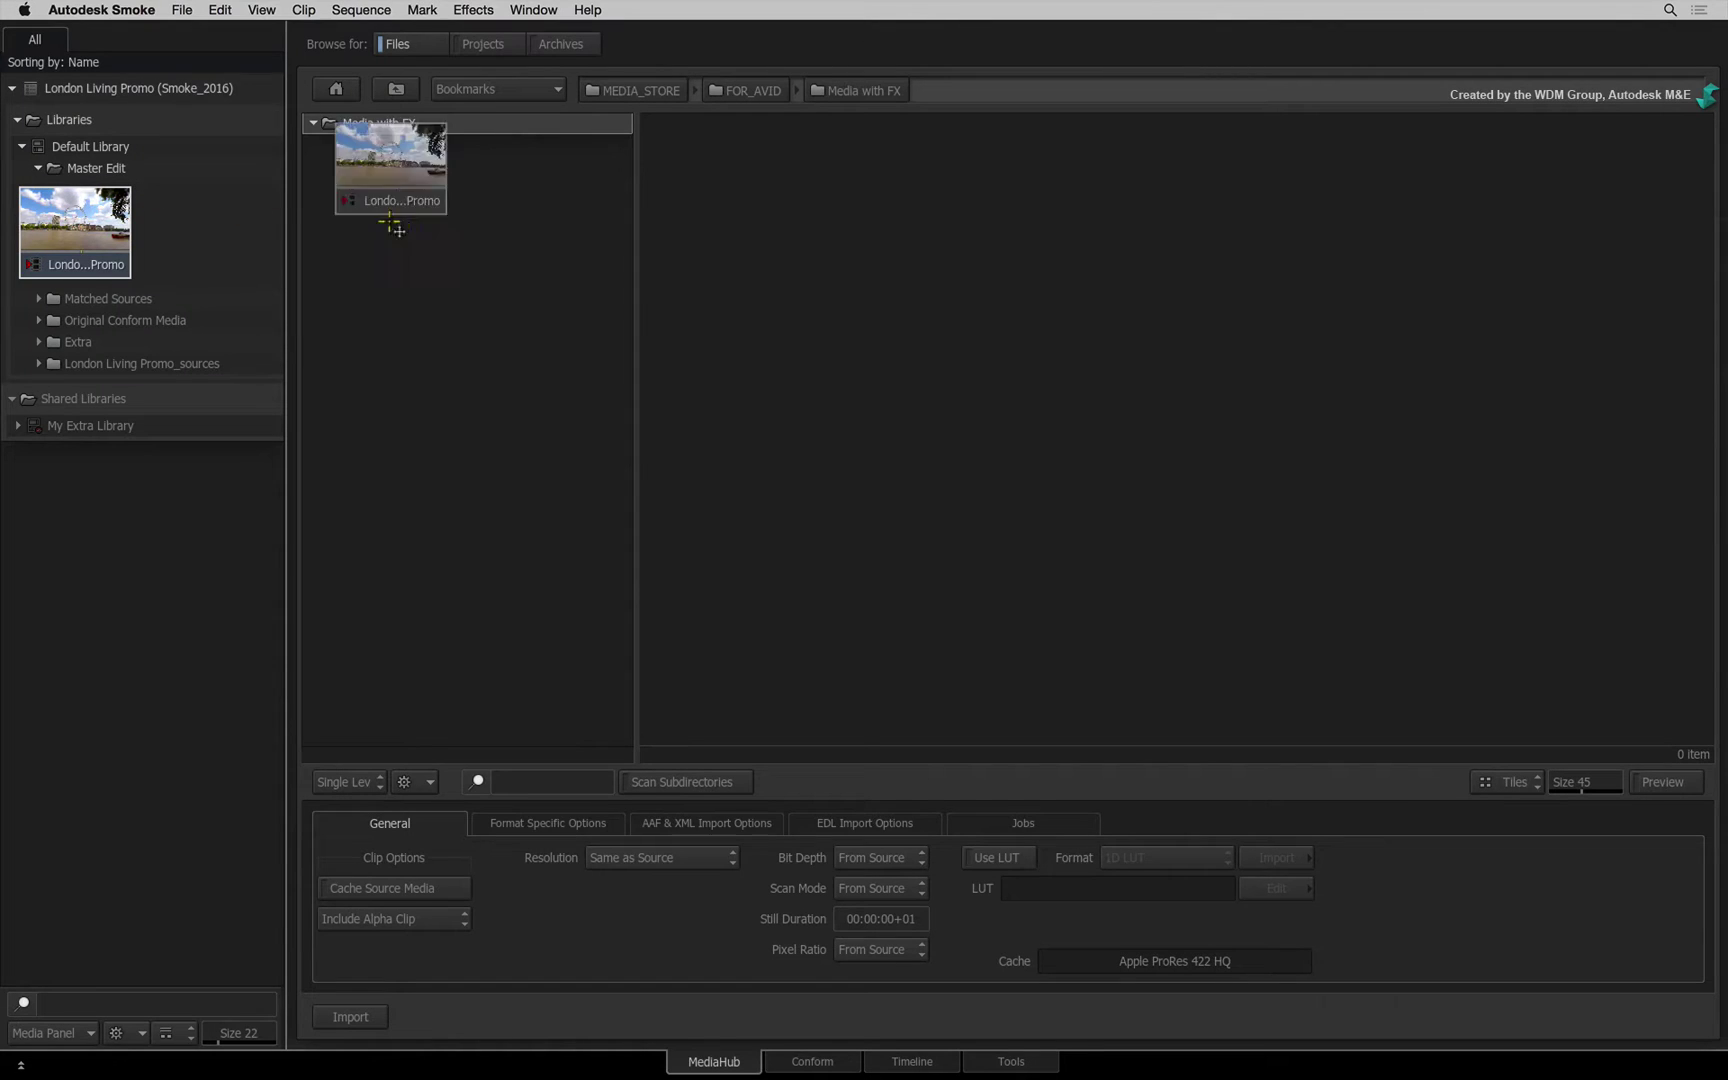
pyautogui.moveTo(392, 226); pyautogui.dragTo(891, 342)
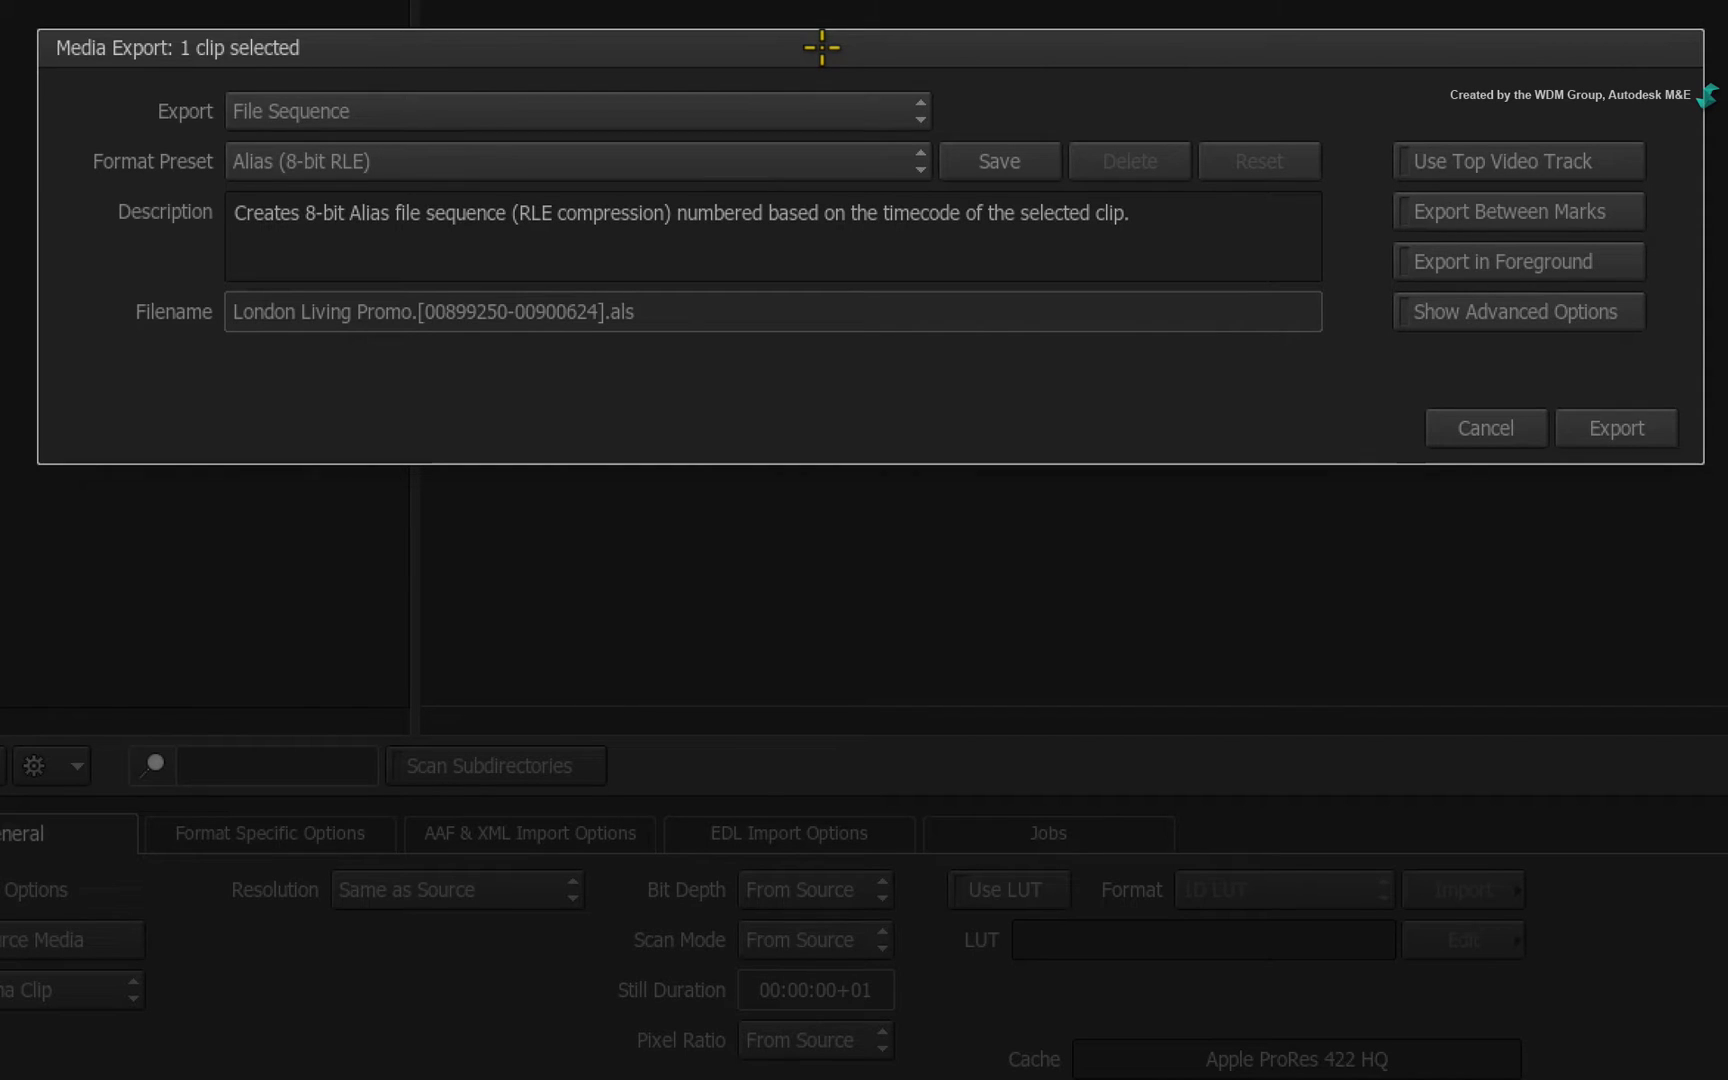
# Set the export type to Sequence Publish with the AAF for Avid Media Composer (DNxHD 36, 16-bit WAVE) preset
pyautogui.click(801, 112)
pyautogui.click(805, 74)
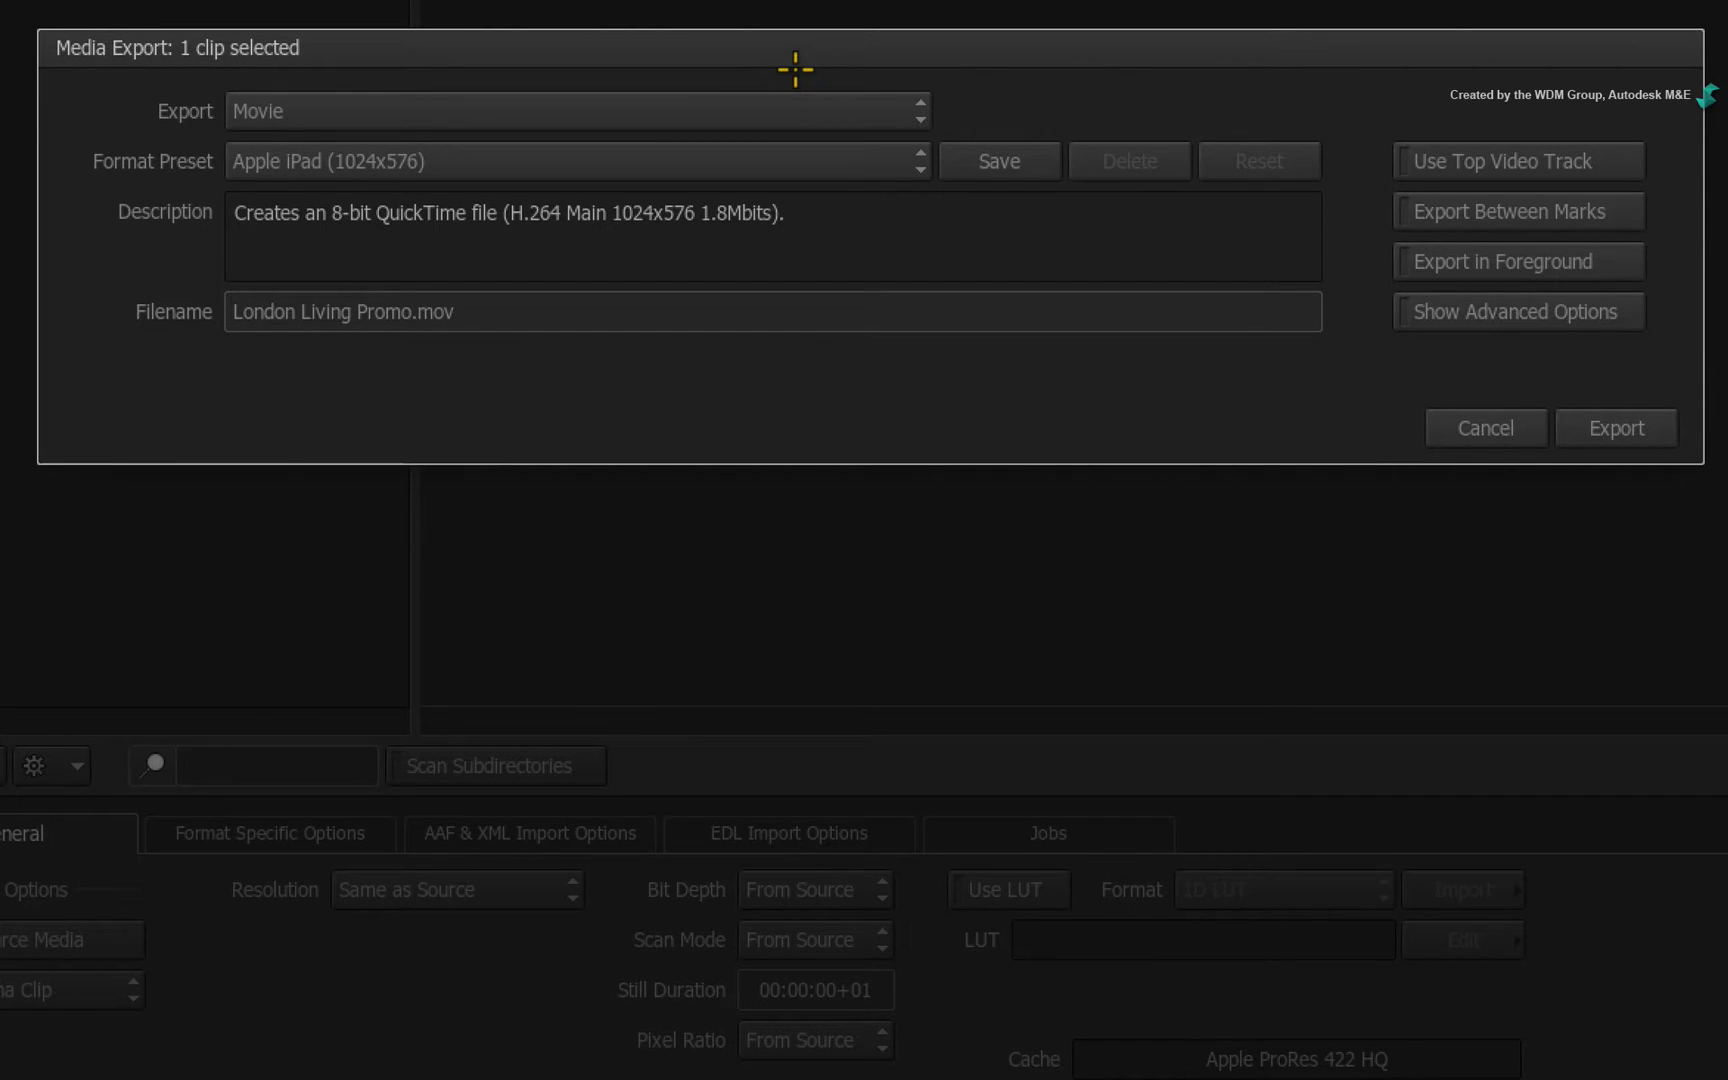
pyautogui.click(773, 110)
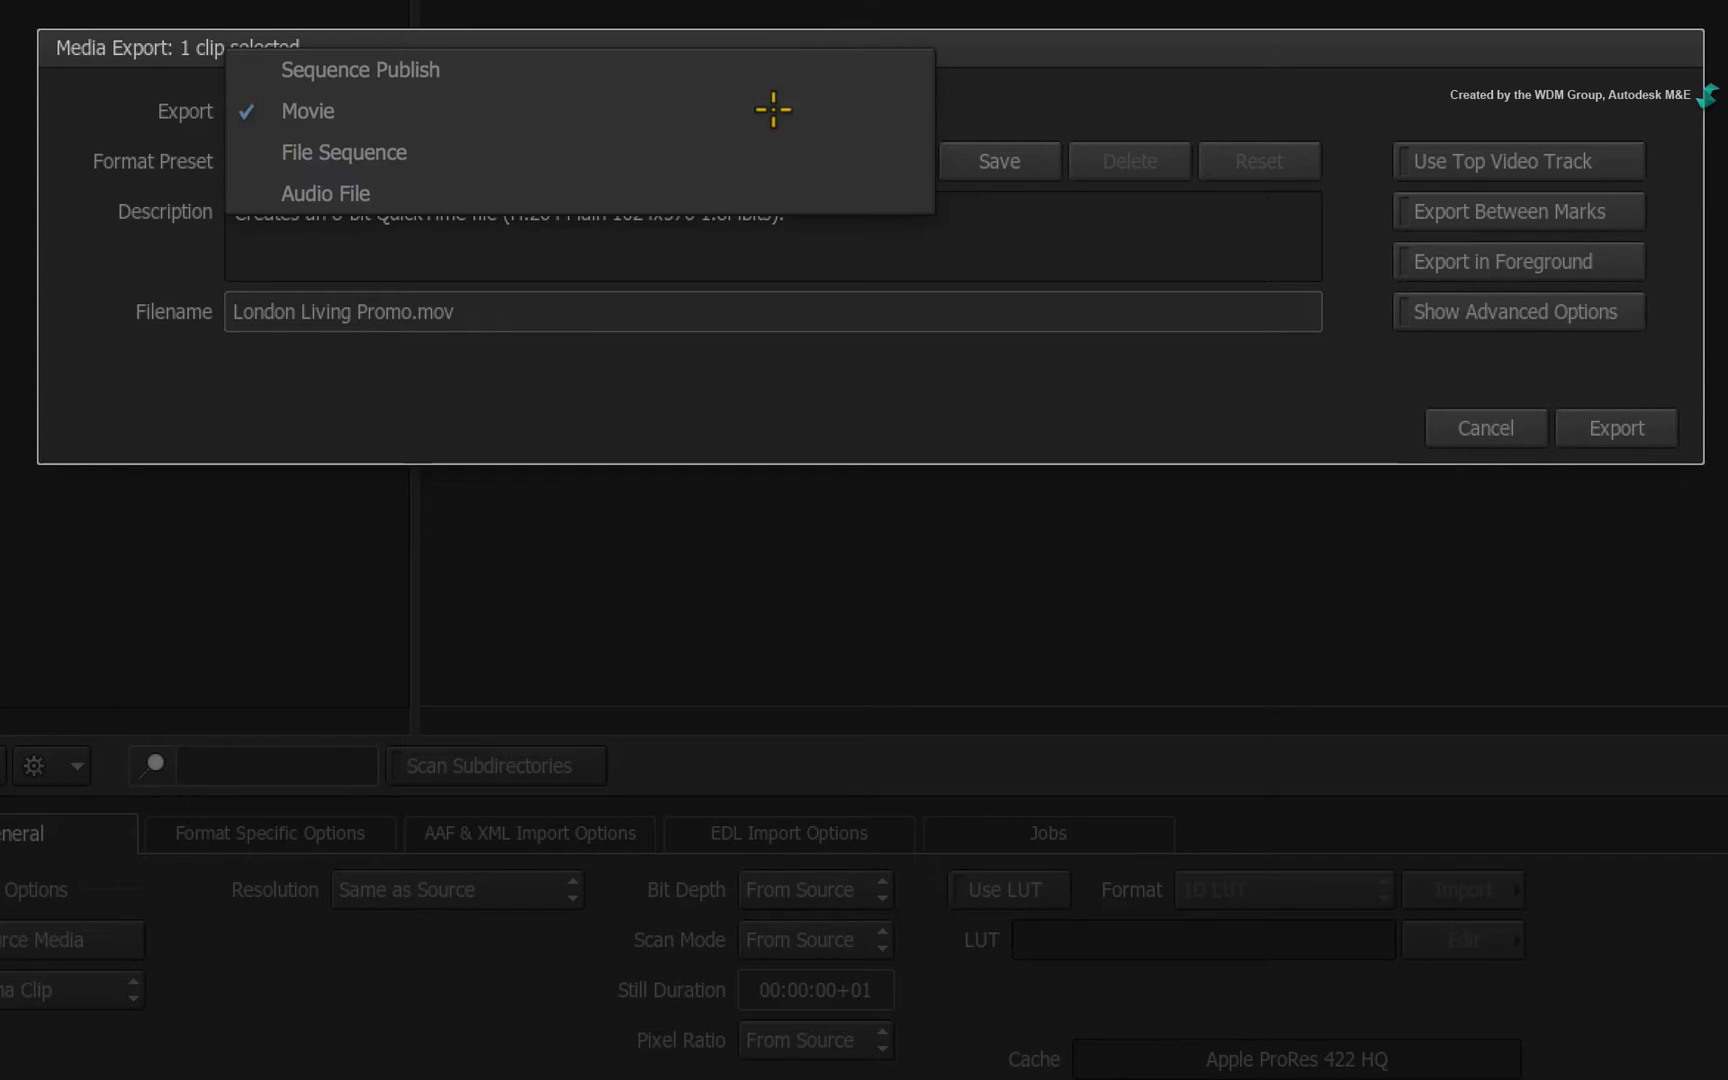
pyautogui.click(770, 70)
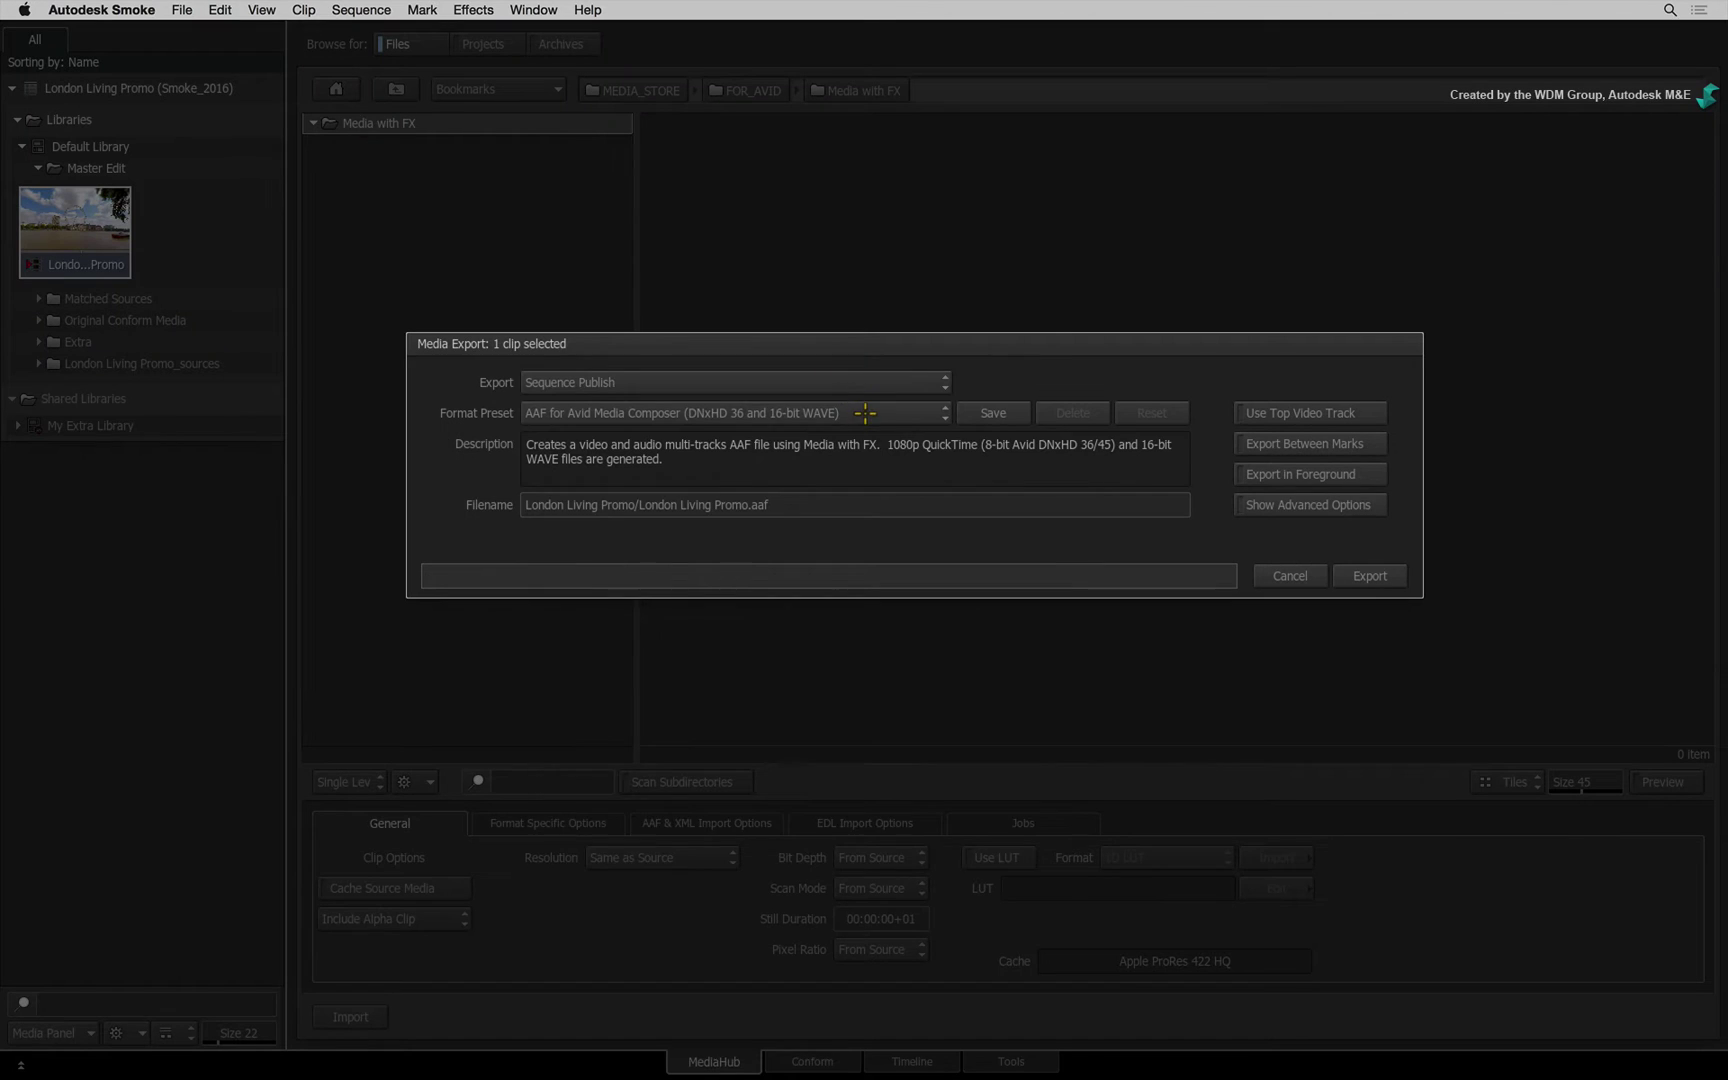
pyautogui.click(782, 158)
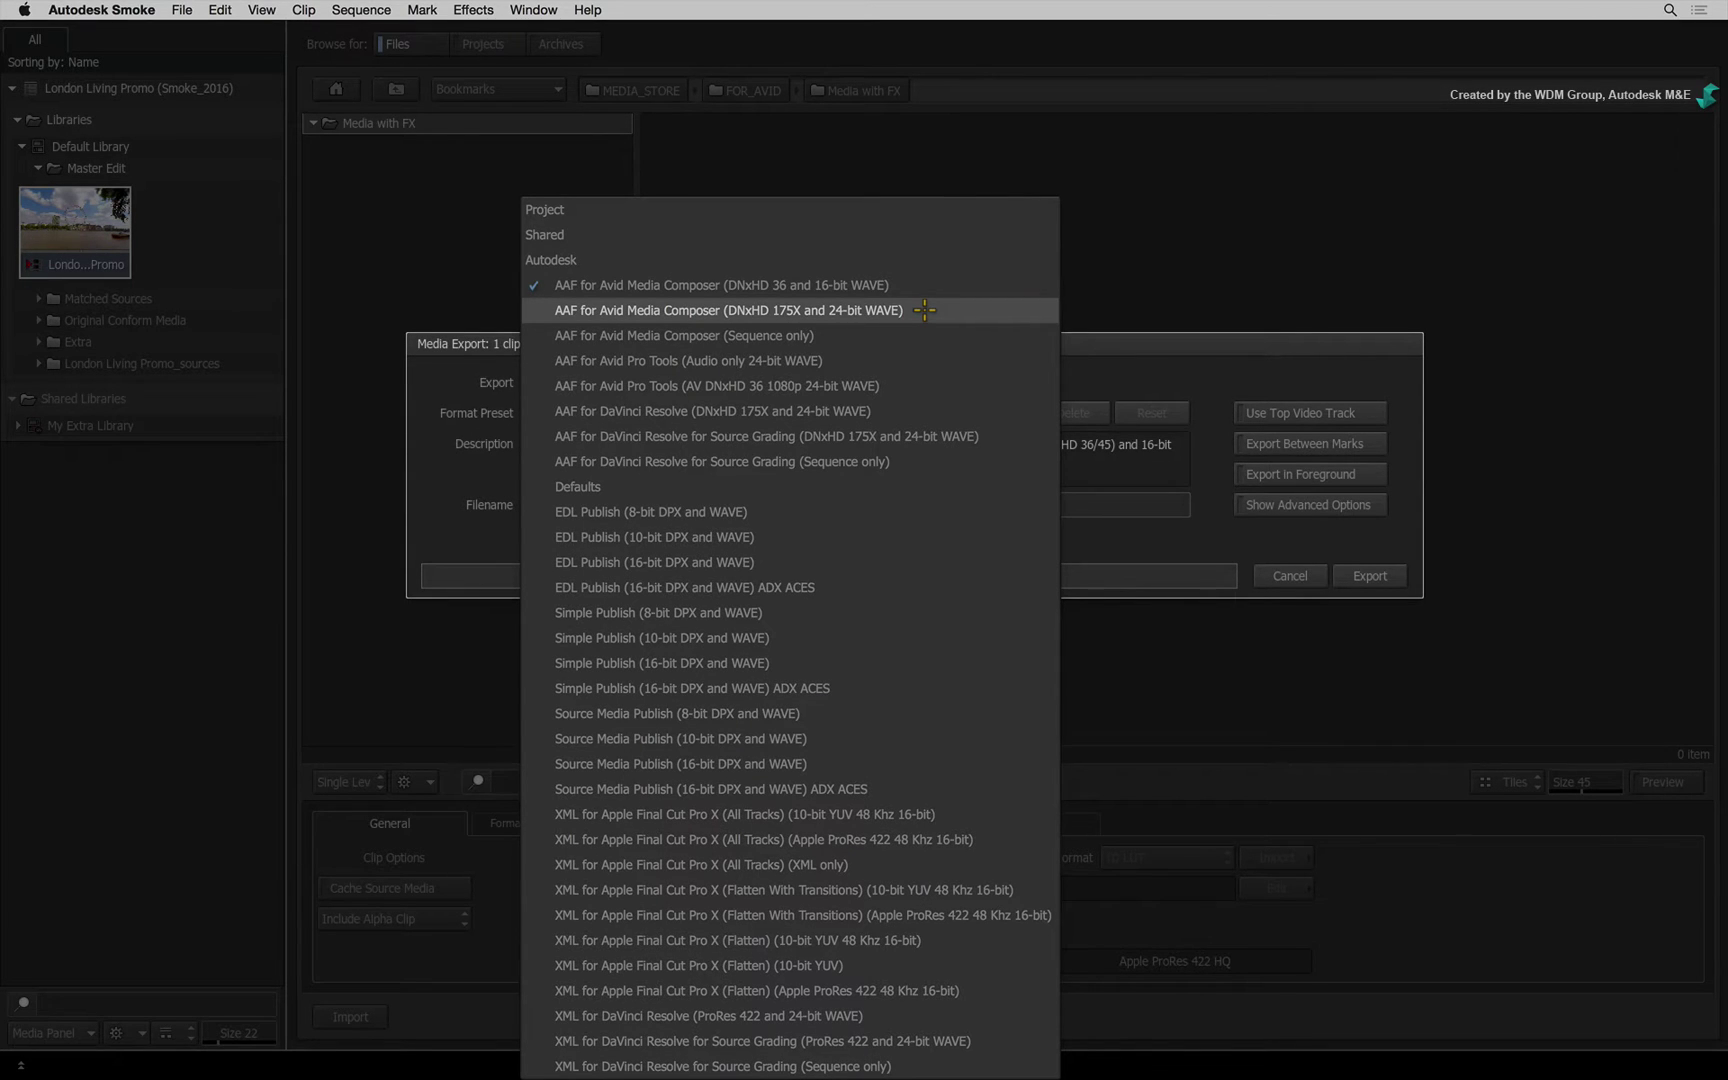
# Choose the AAF for Avid Media Composer (DNxHD 175X and 24-bit WAVE) preset
pyautogui.click(924, 310)
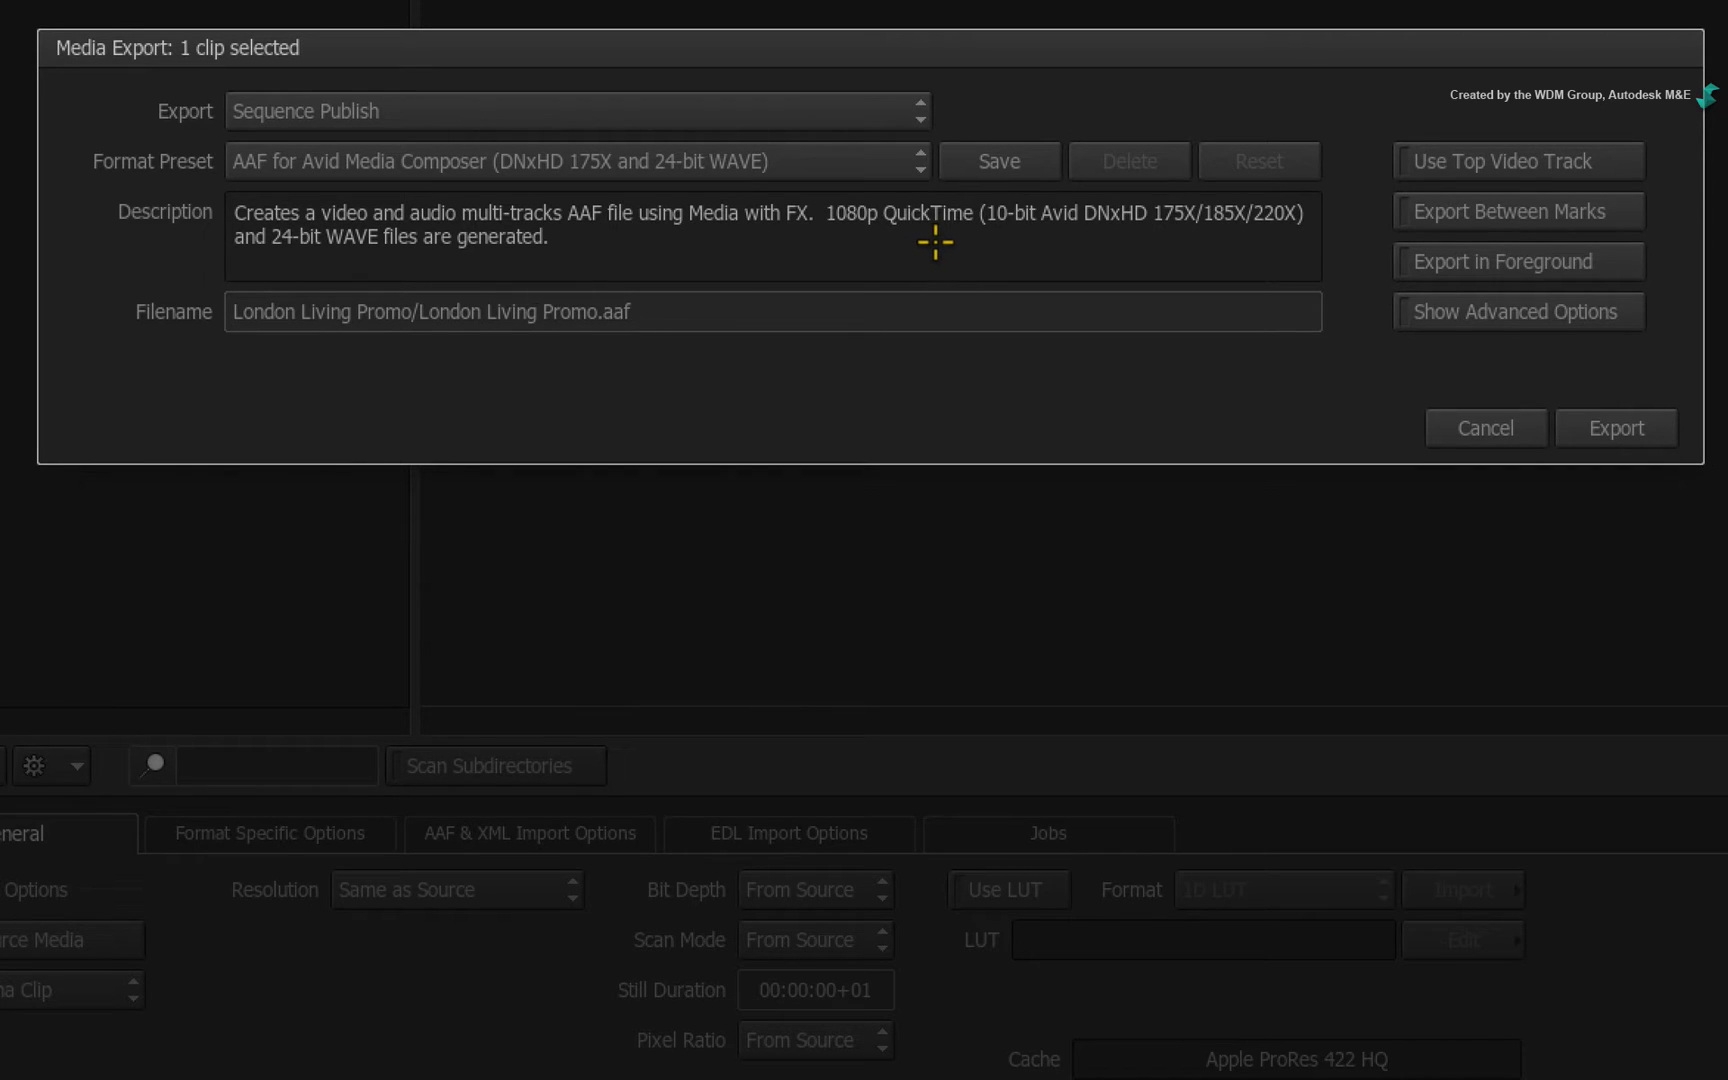
# In the advanced options, turn off Export Video Media and Export Audio Media
pyautogui.click(1486, 316)
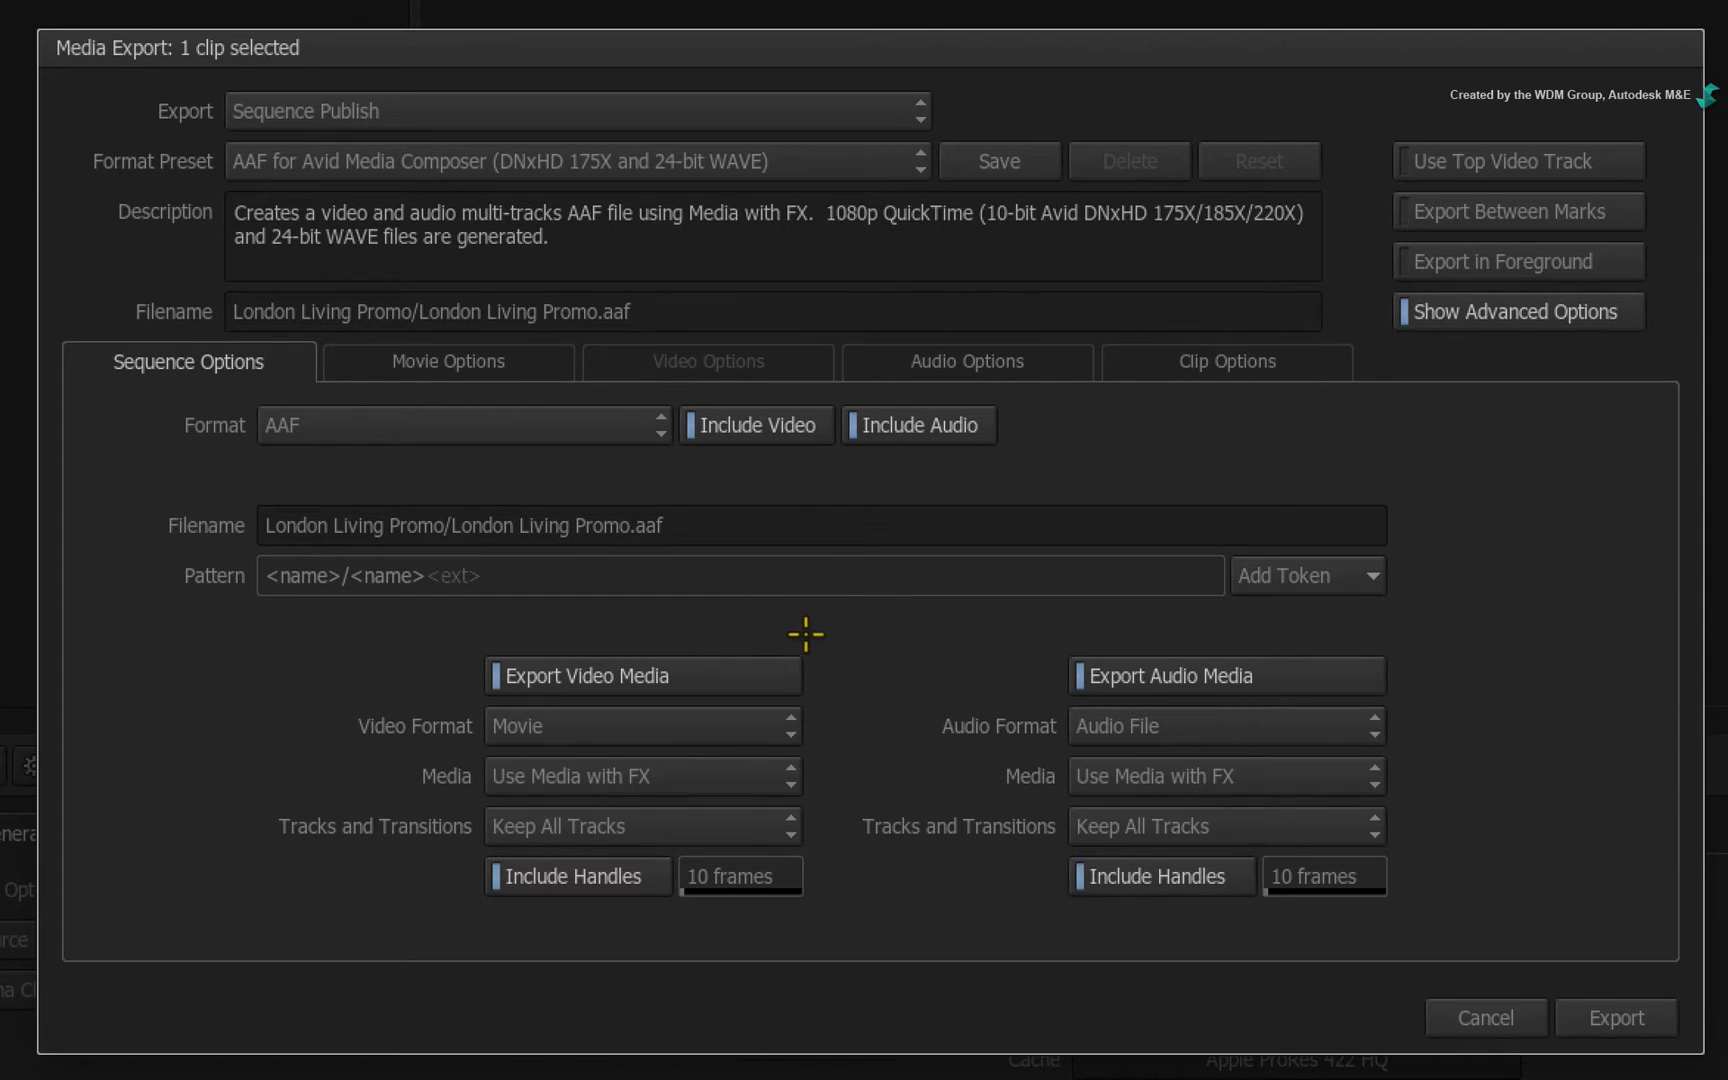
pyautogui.click(756, 662)
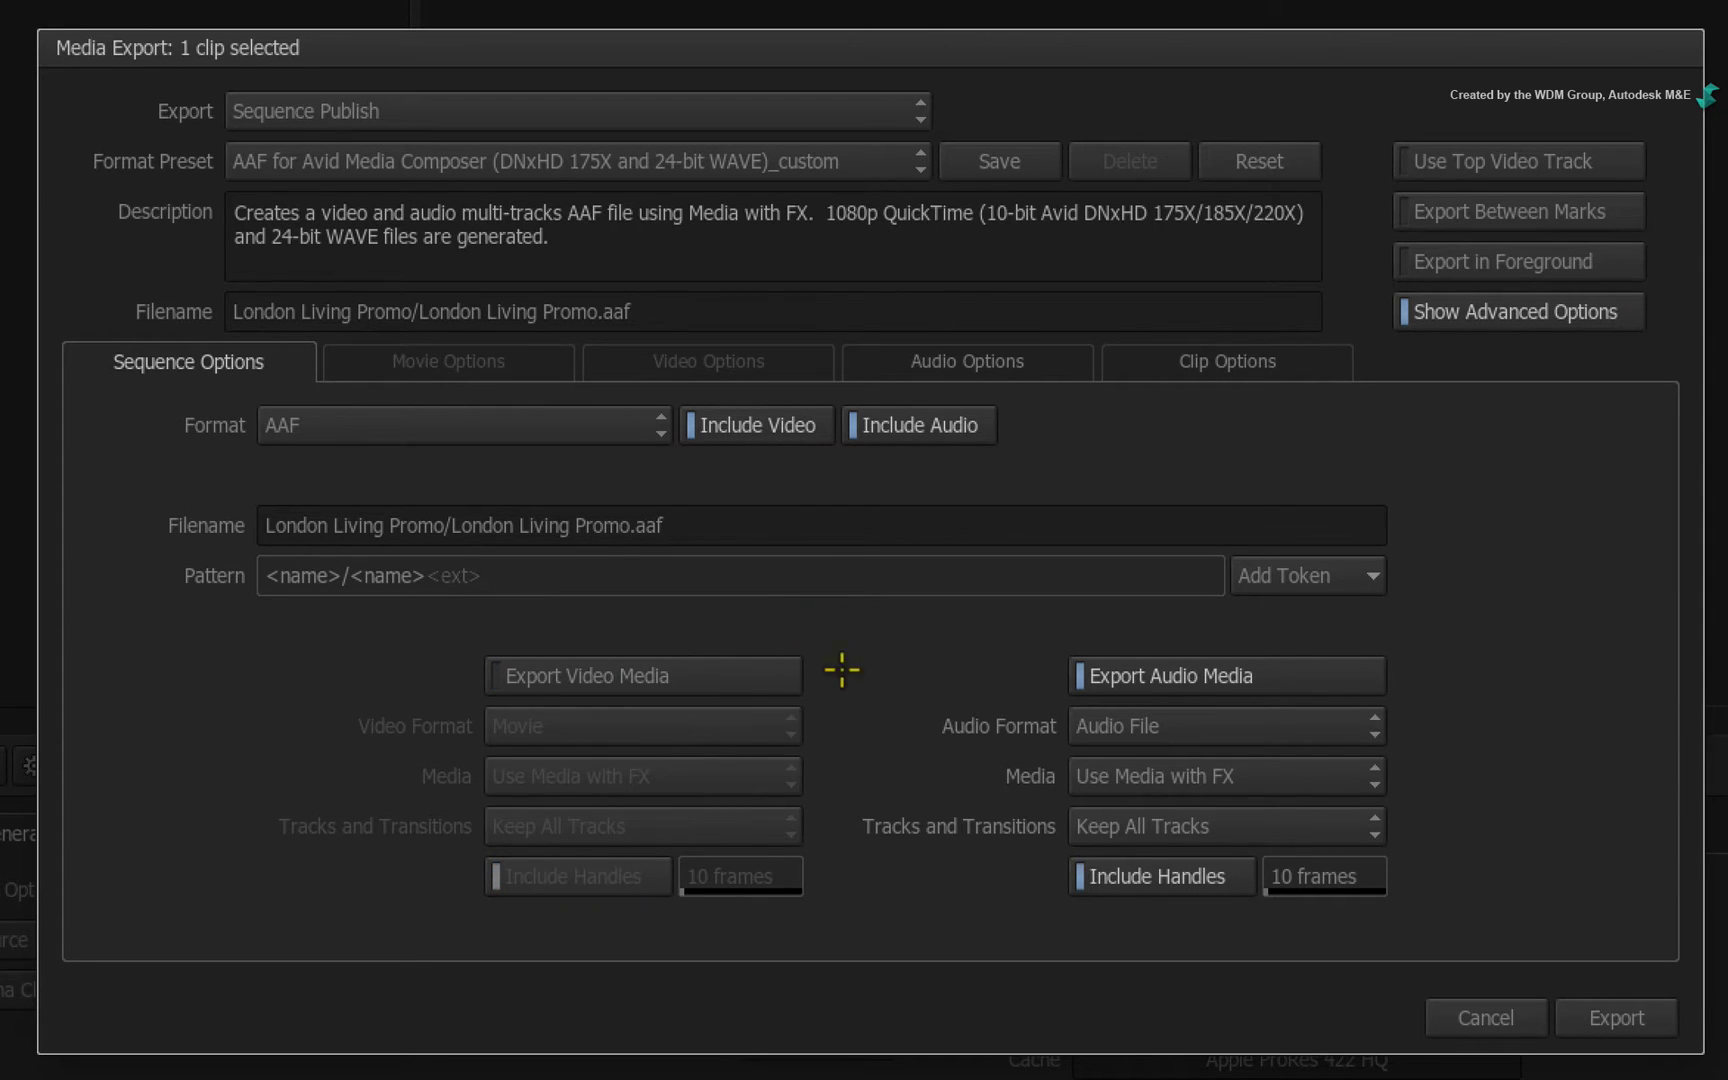
pyautogui.click(1186, 675)
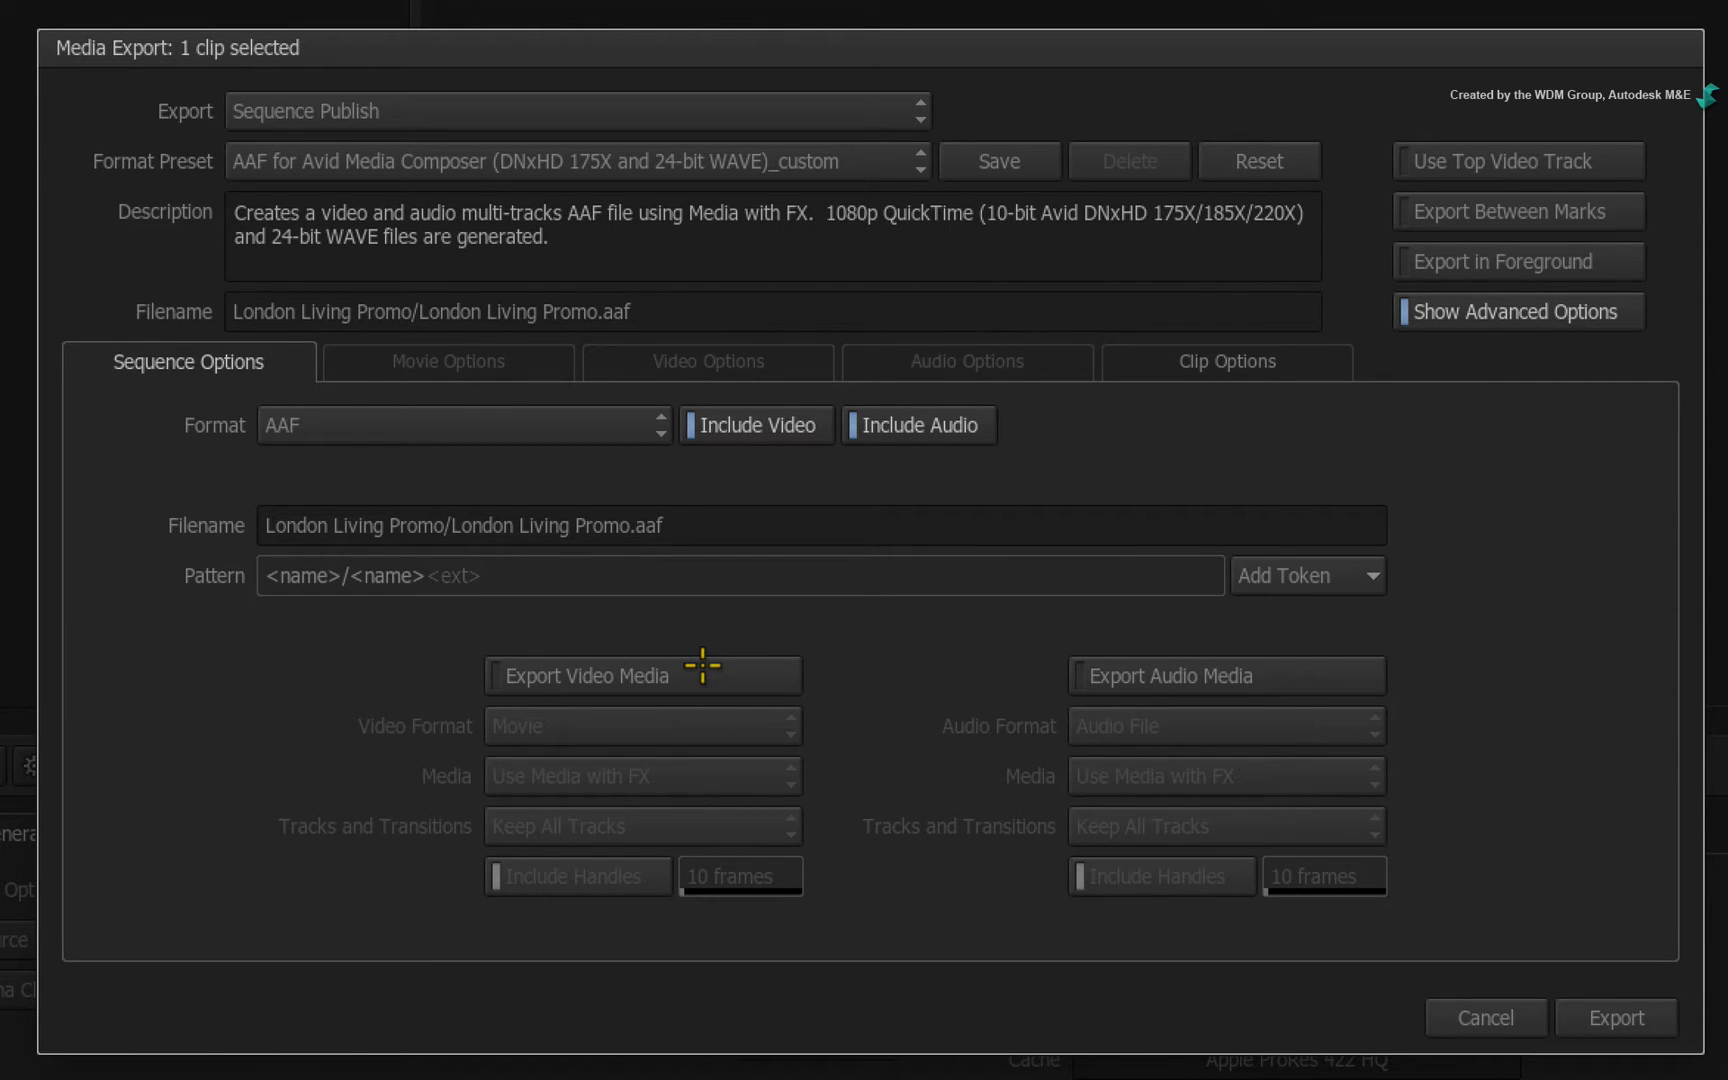
pyautogui.click(703, 665)
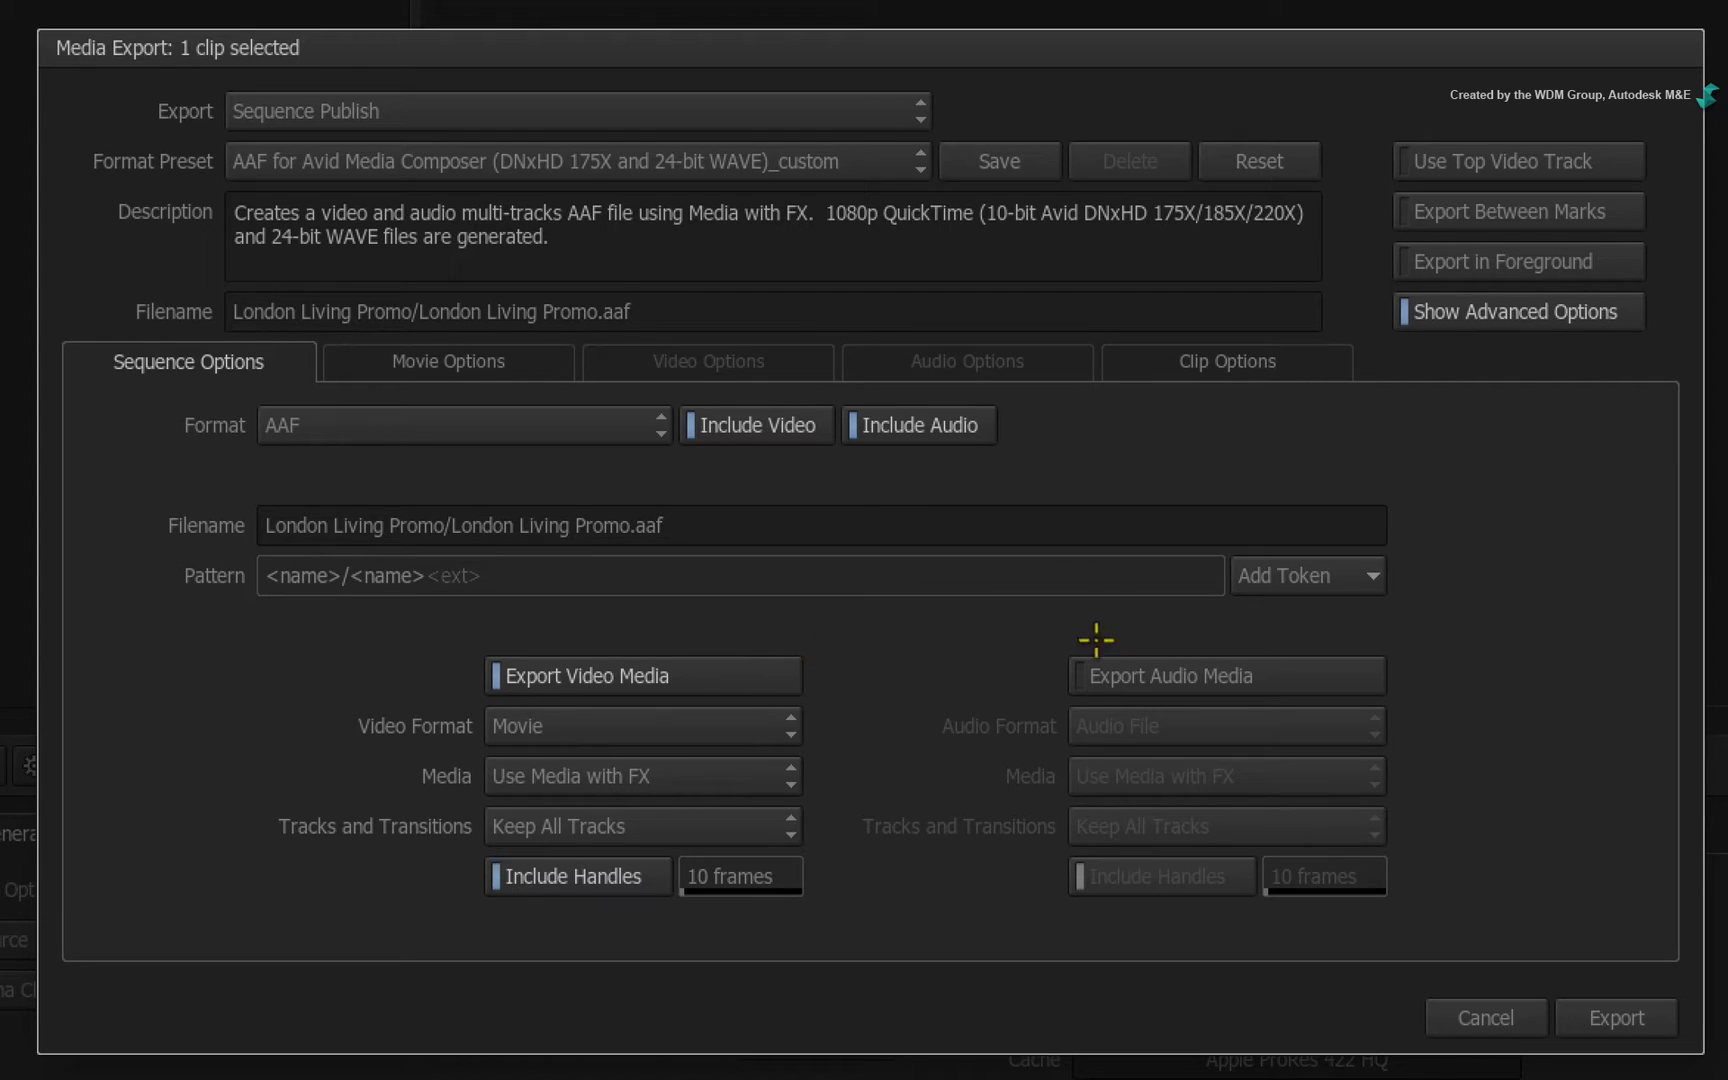
pyautogui.click(1227, 676)
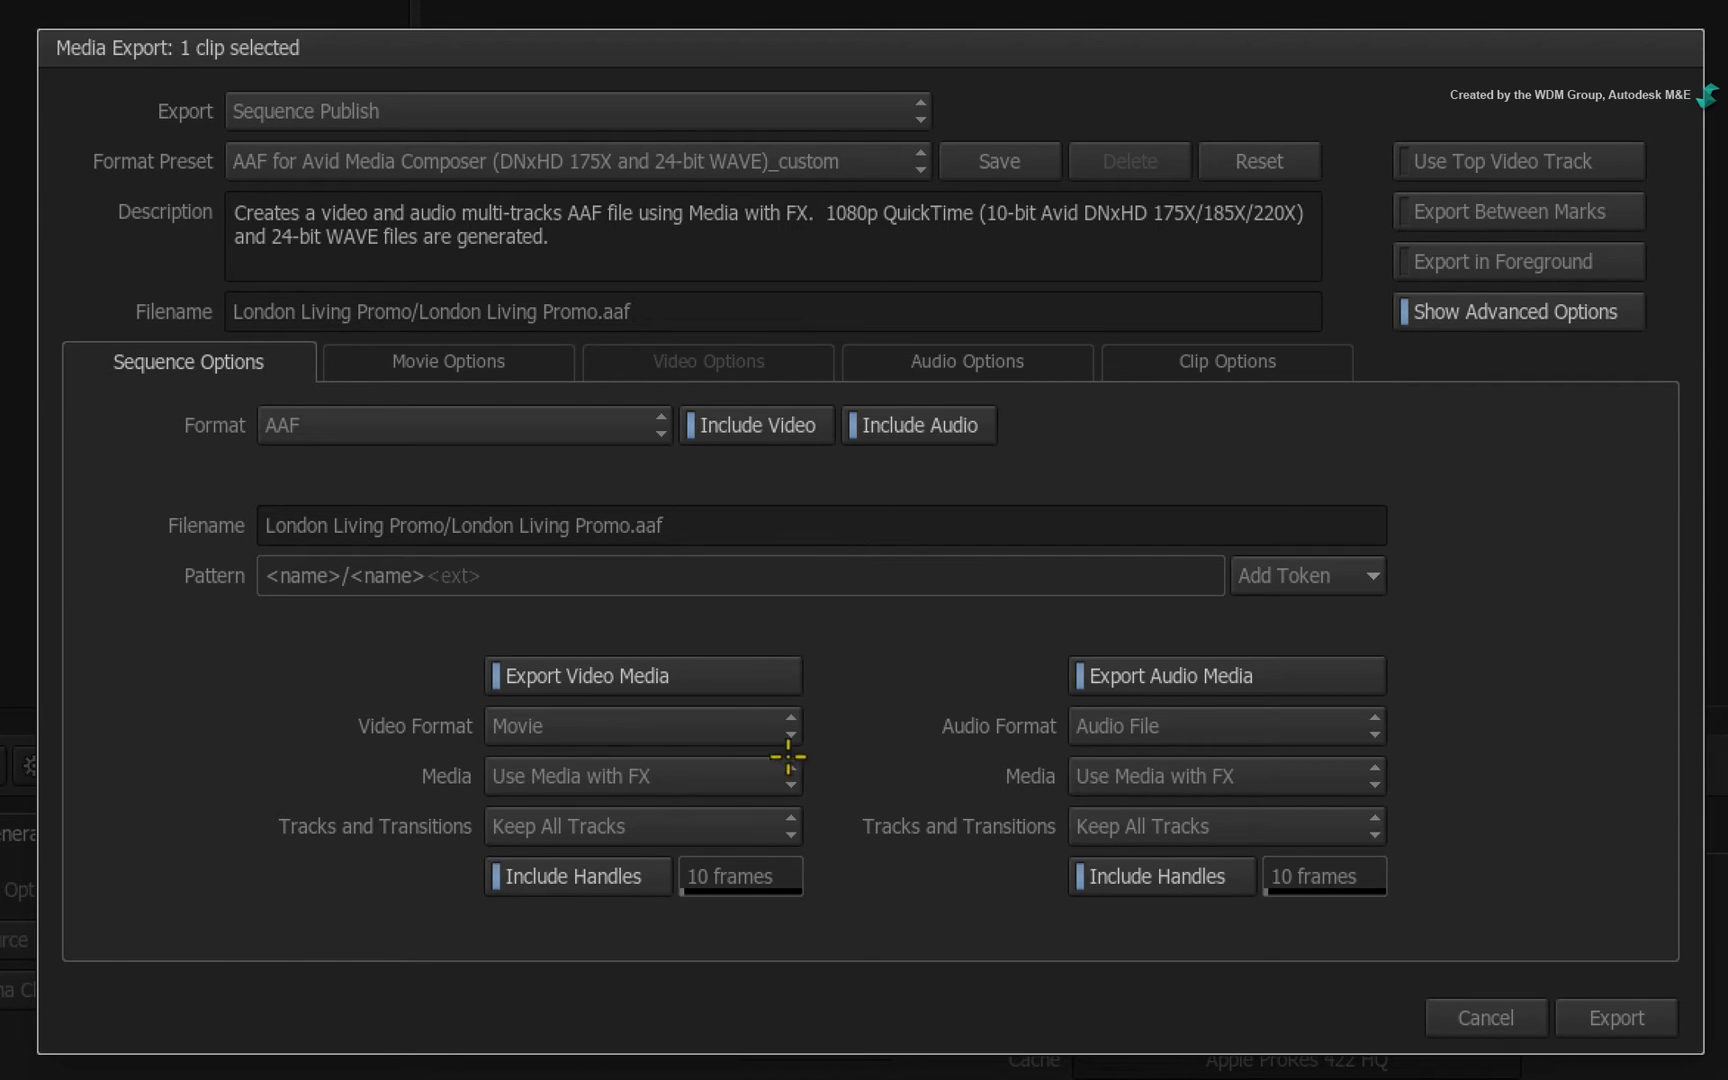
pyautogui.click(707, 773)
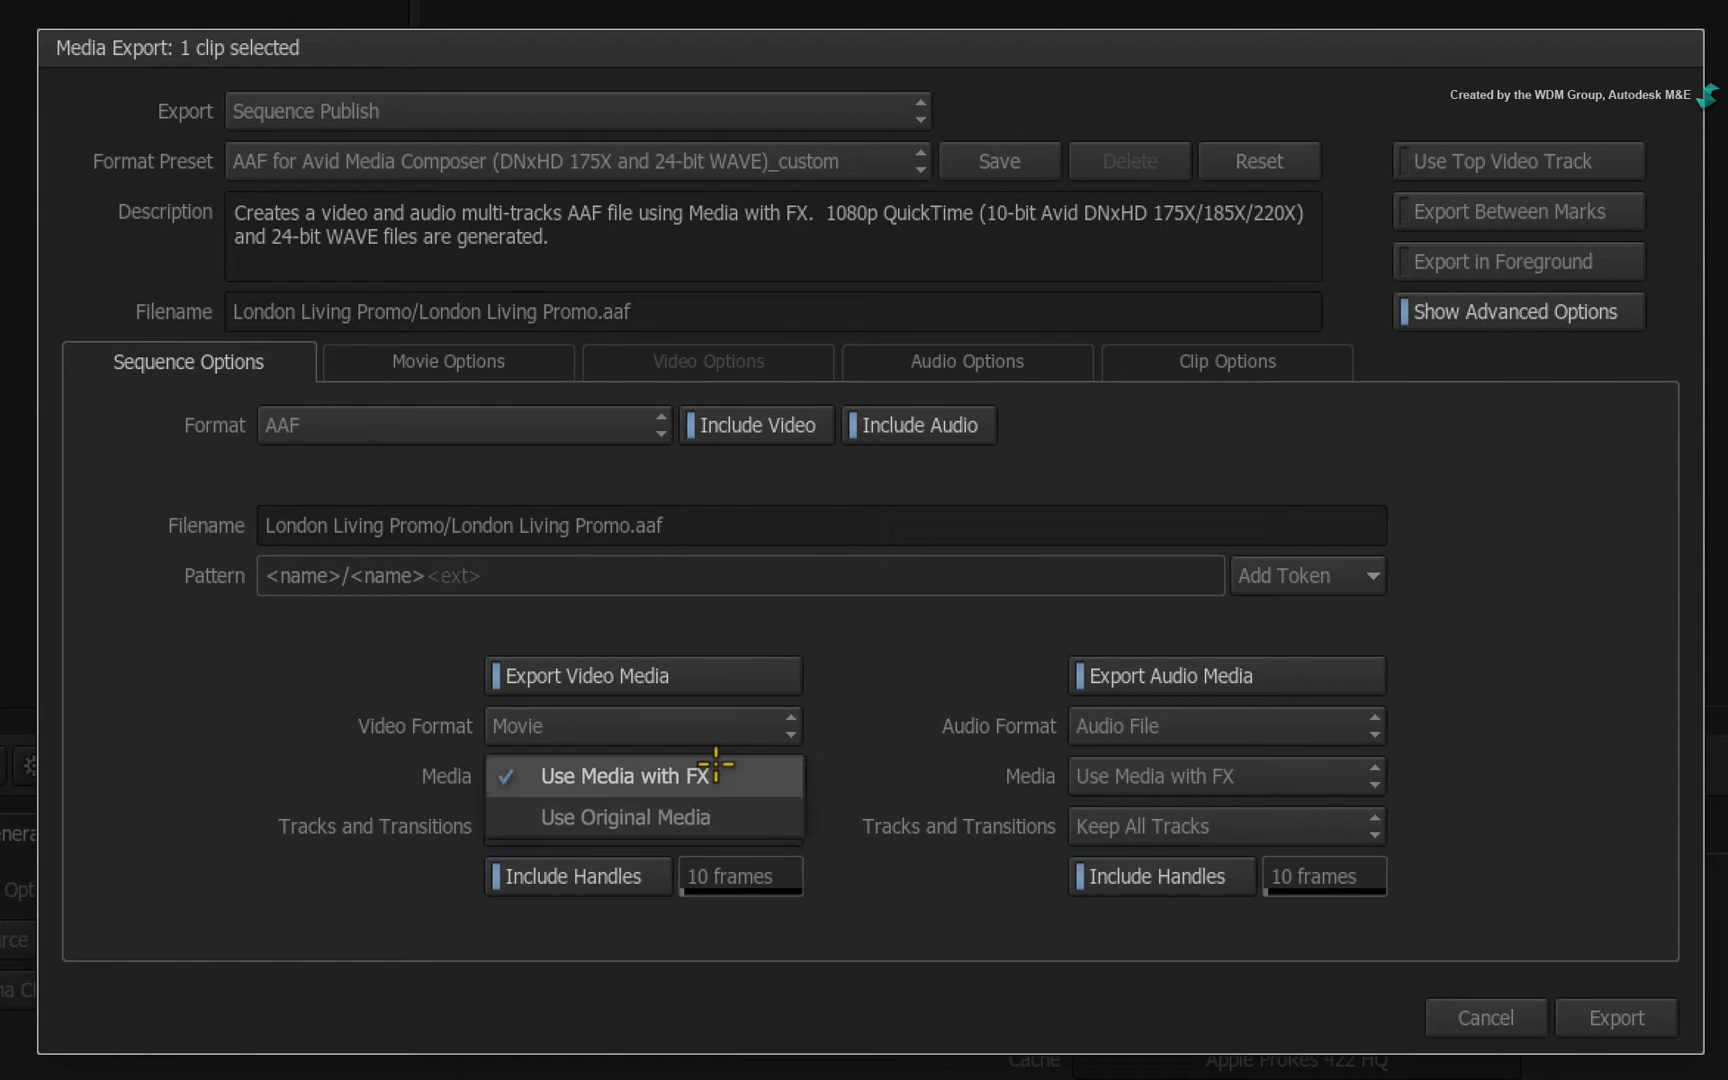
pyautogui.click(742, 815)
pyautogui.click(1087, 770)
pyautogui.click(1090, 814)
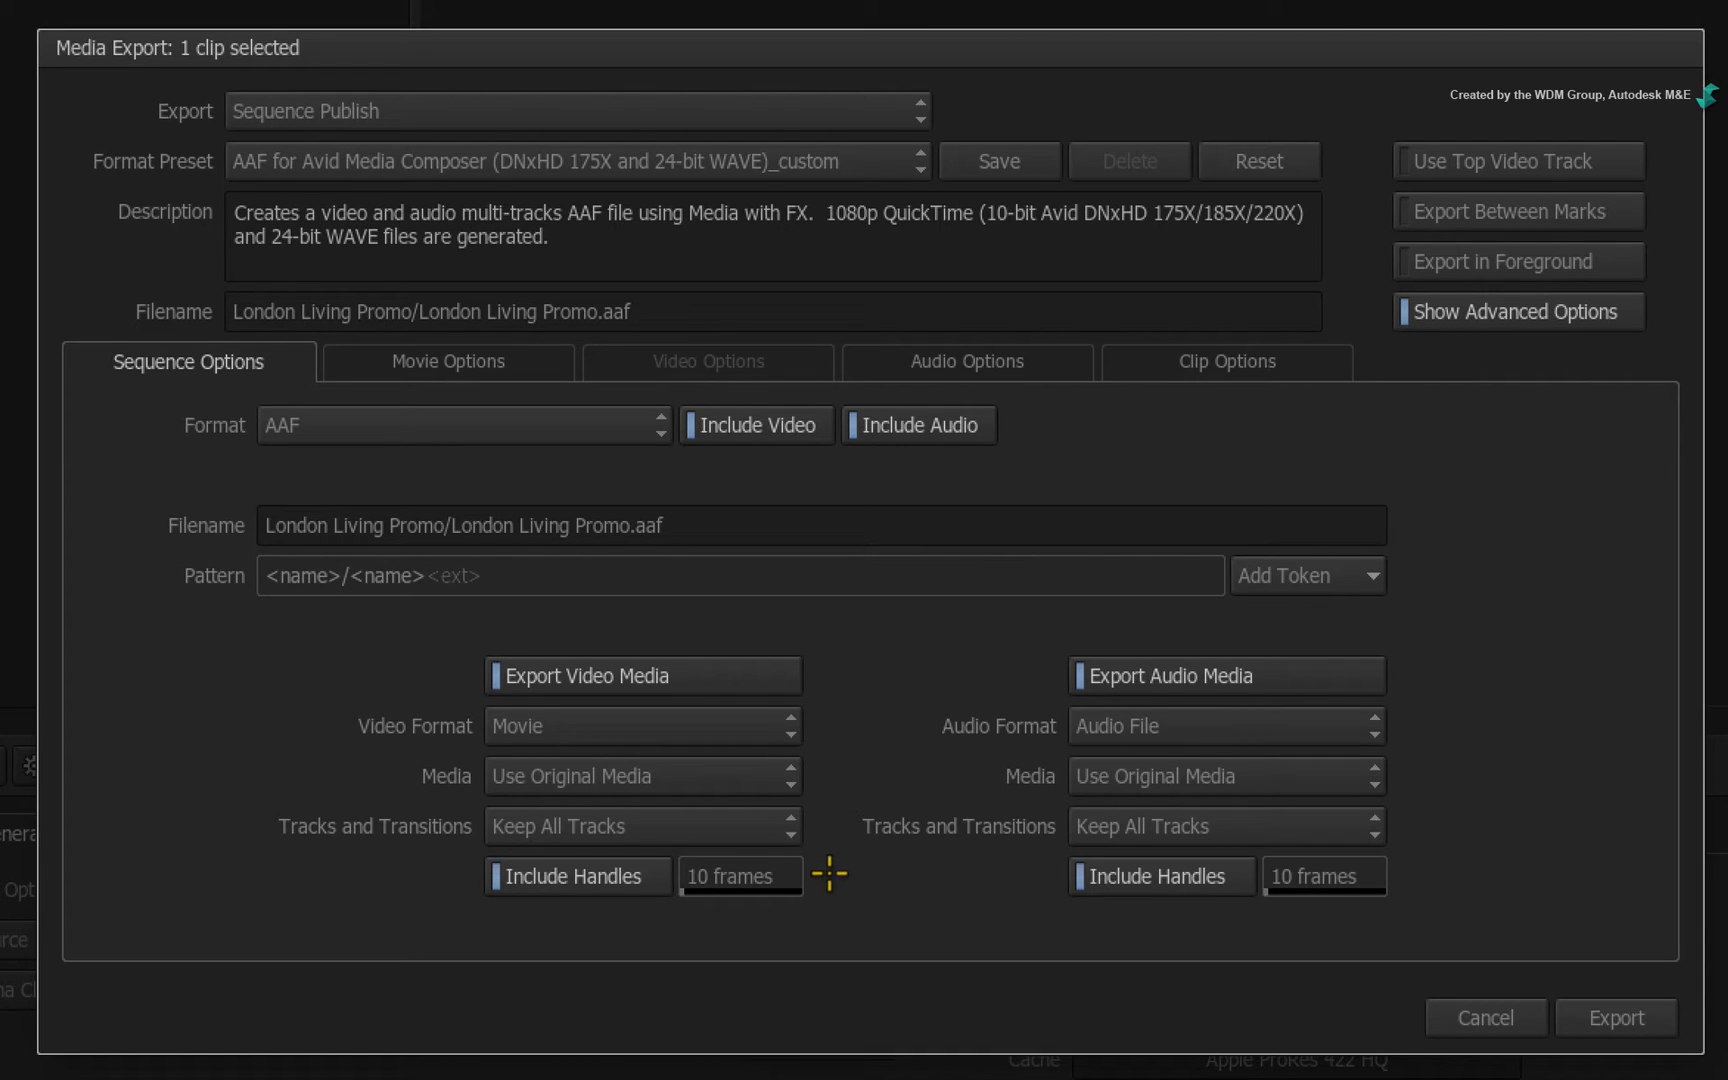
pyautogui.click(772, 775)
pyautogui.click(771, 732)
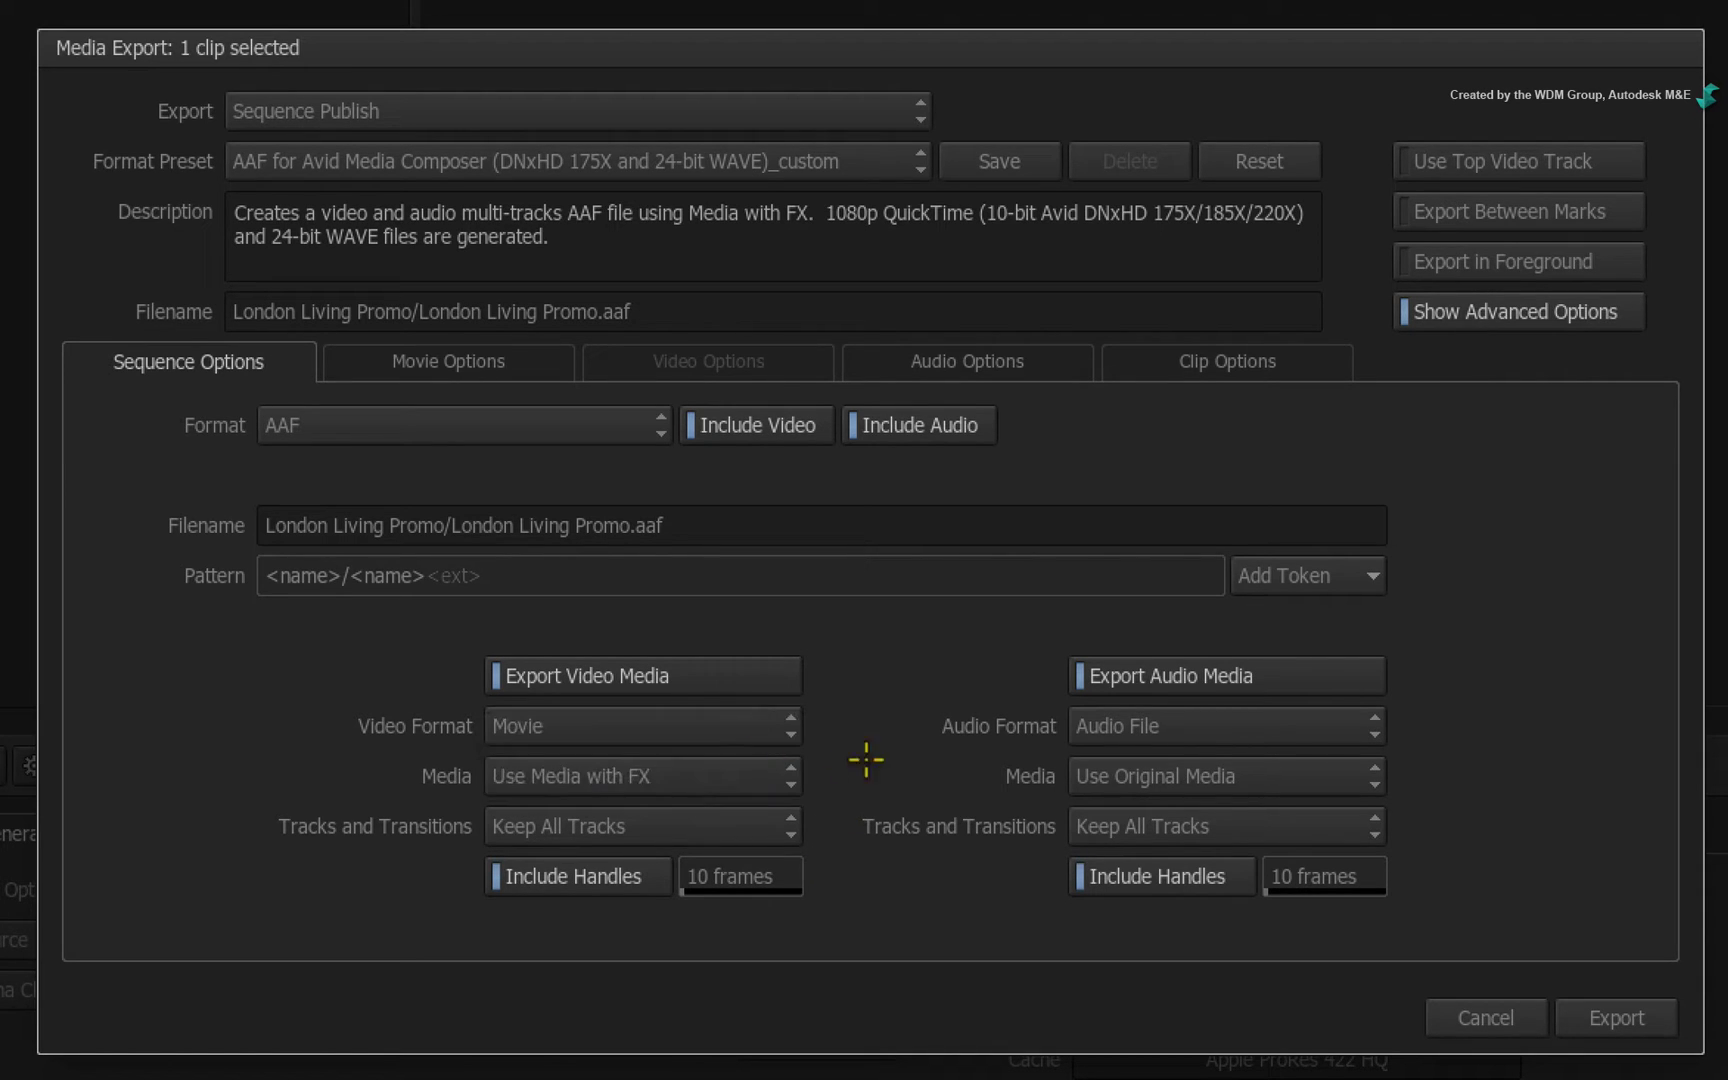
pyautogui.click(1103, 775)
pyautogui.click(1100, 733)
# In Movie Options, keep QuickTime format with DNxHD 175X/185X/220X 1080p 10bit compression
pyautogui.click(512, 364)
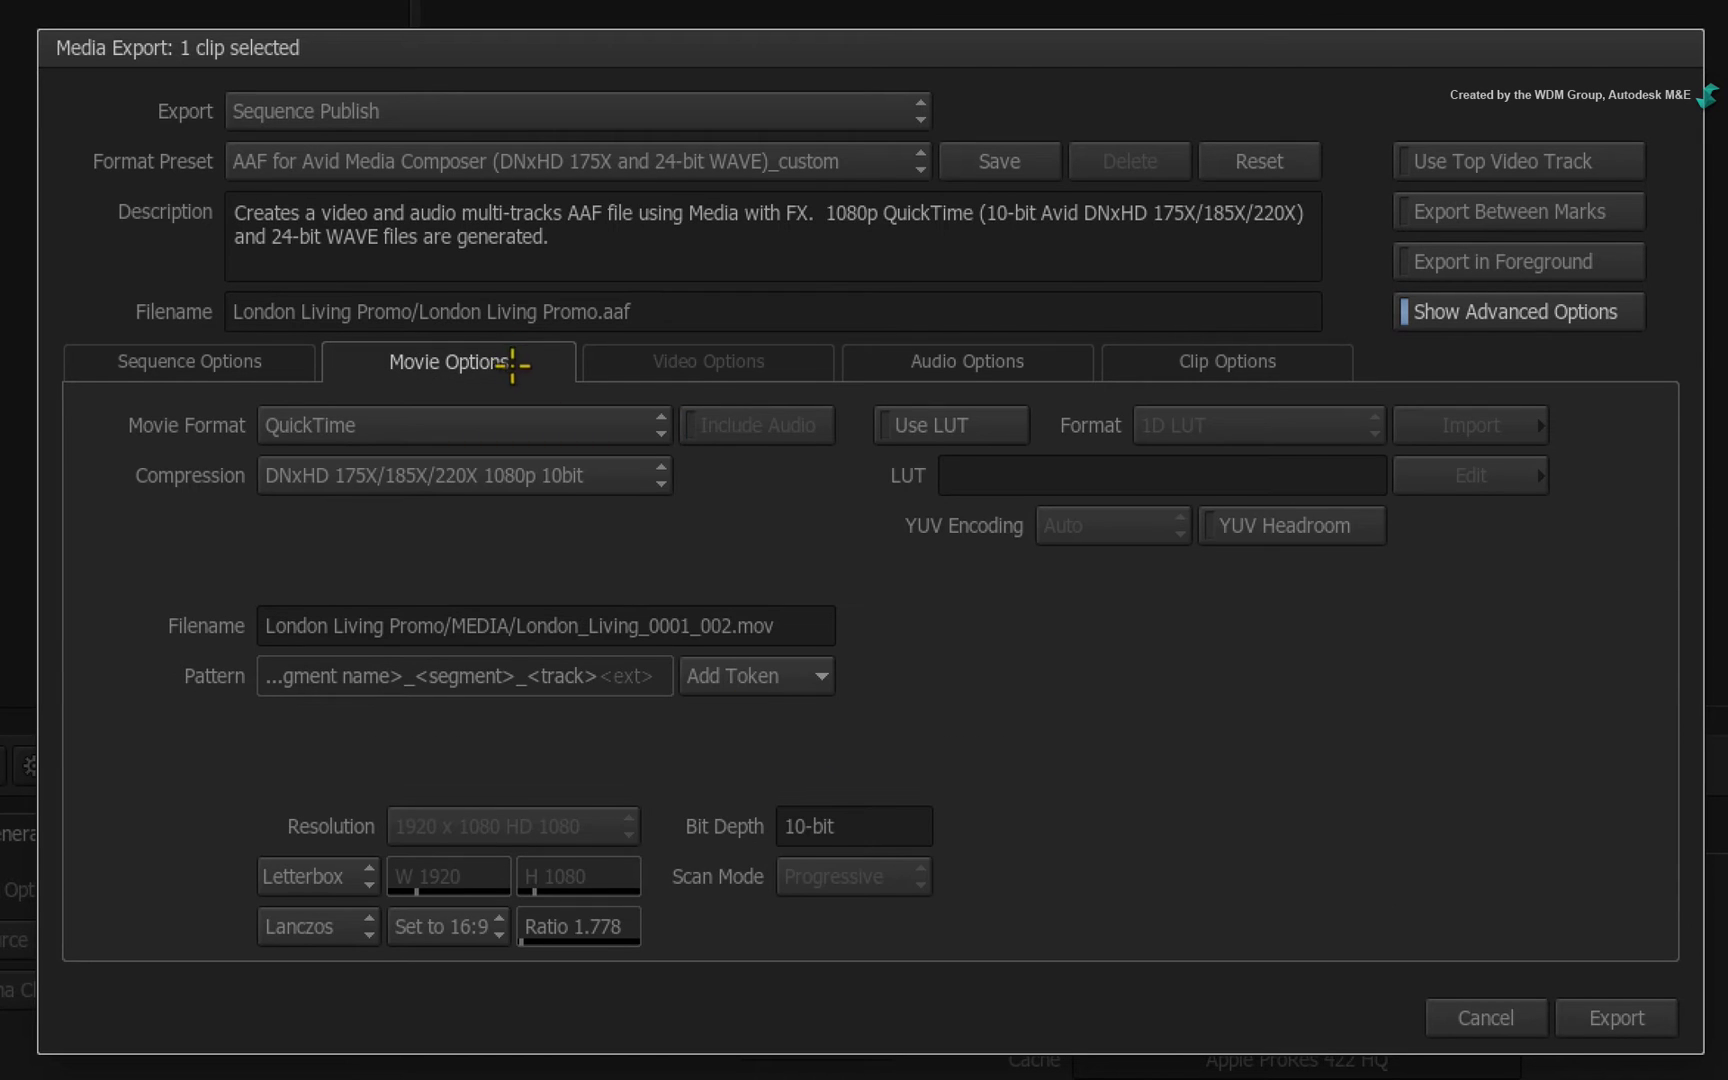
pyautogui.click(560, 425)
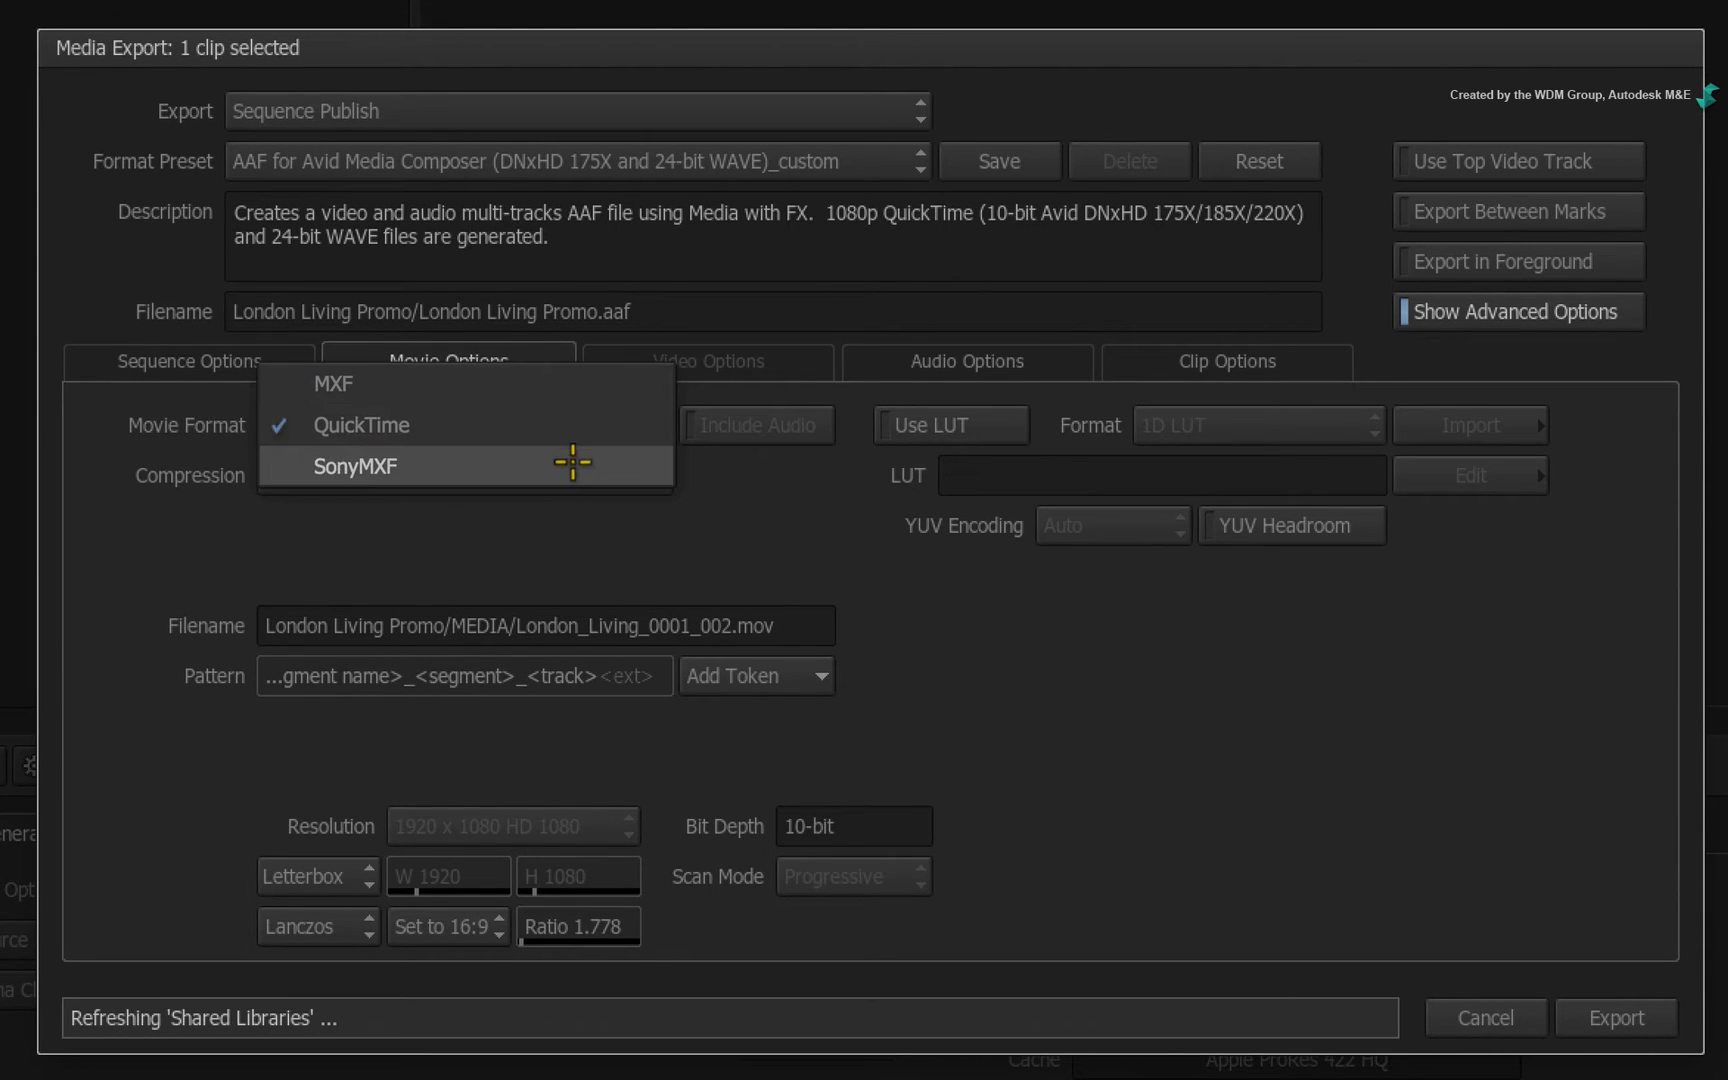
pyautogui.click(567, 426)
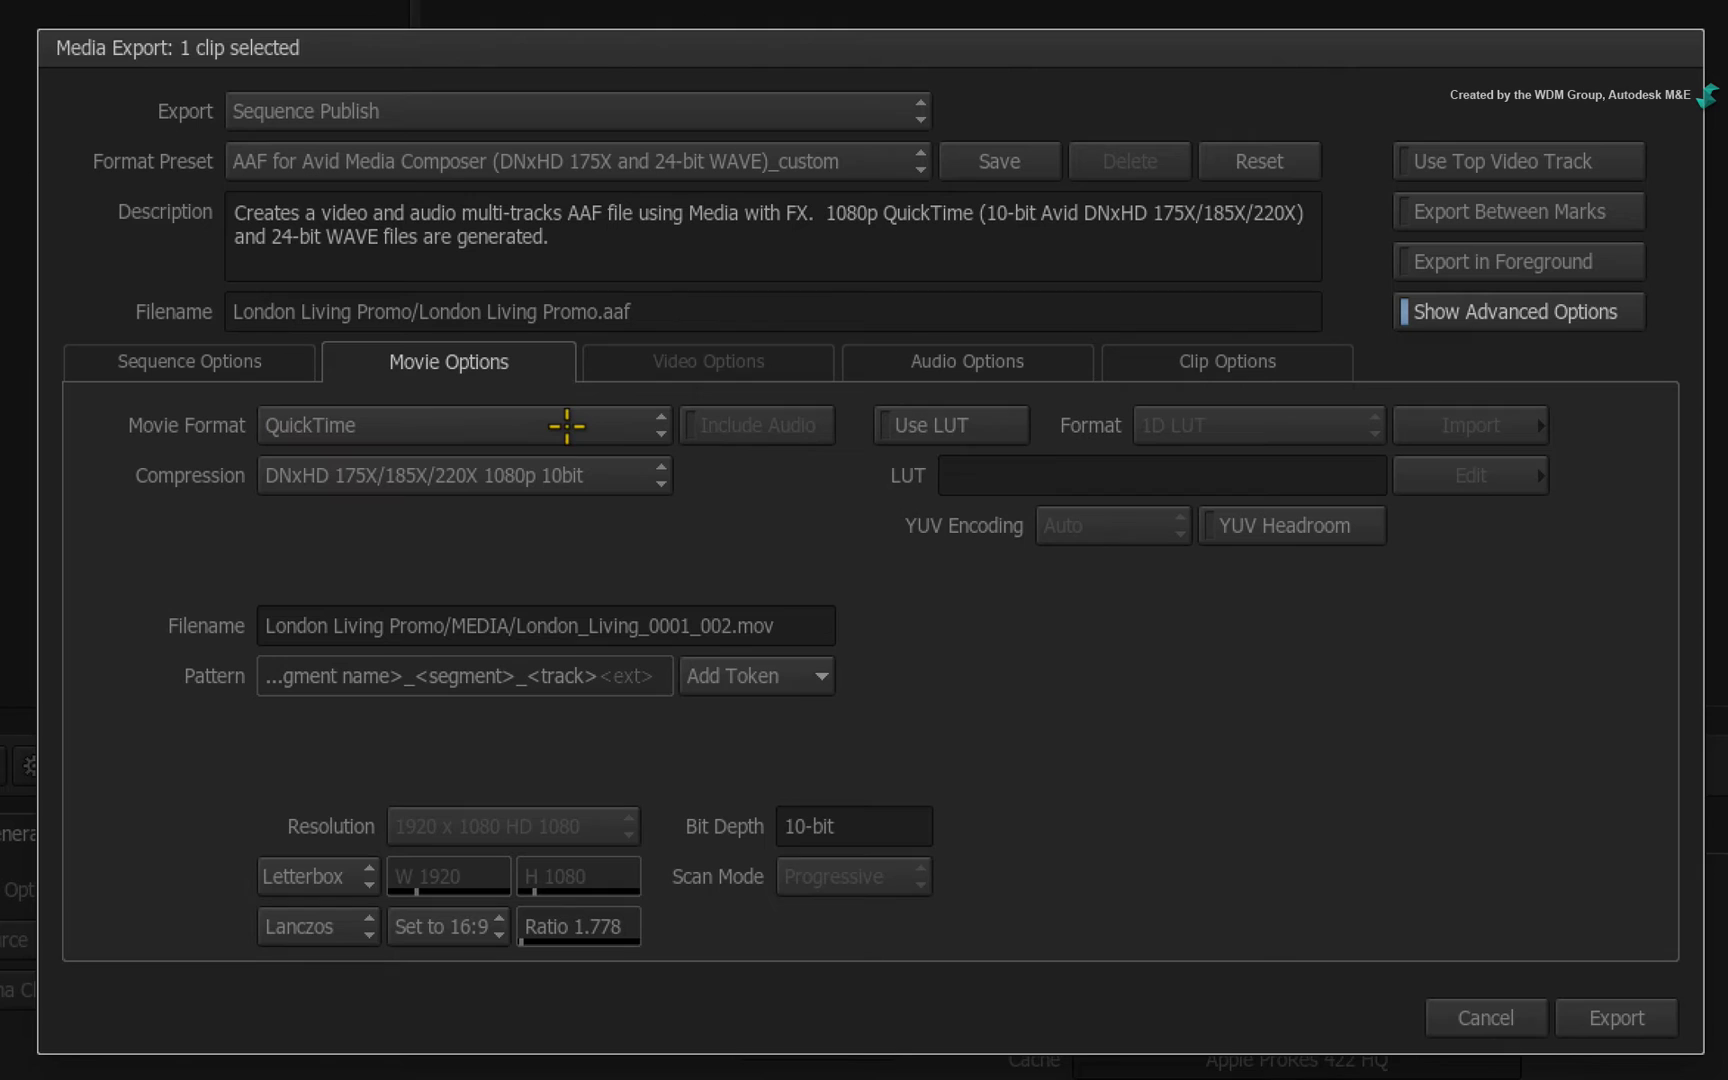
pyautogui.click(620, 474)
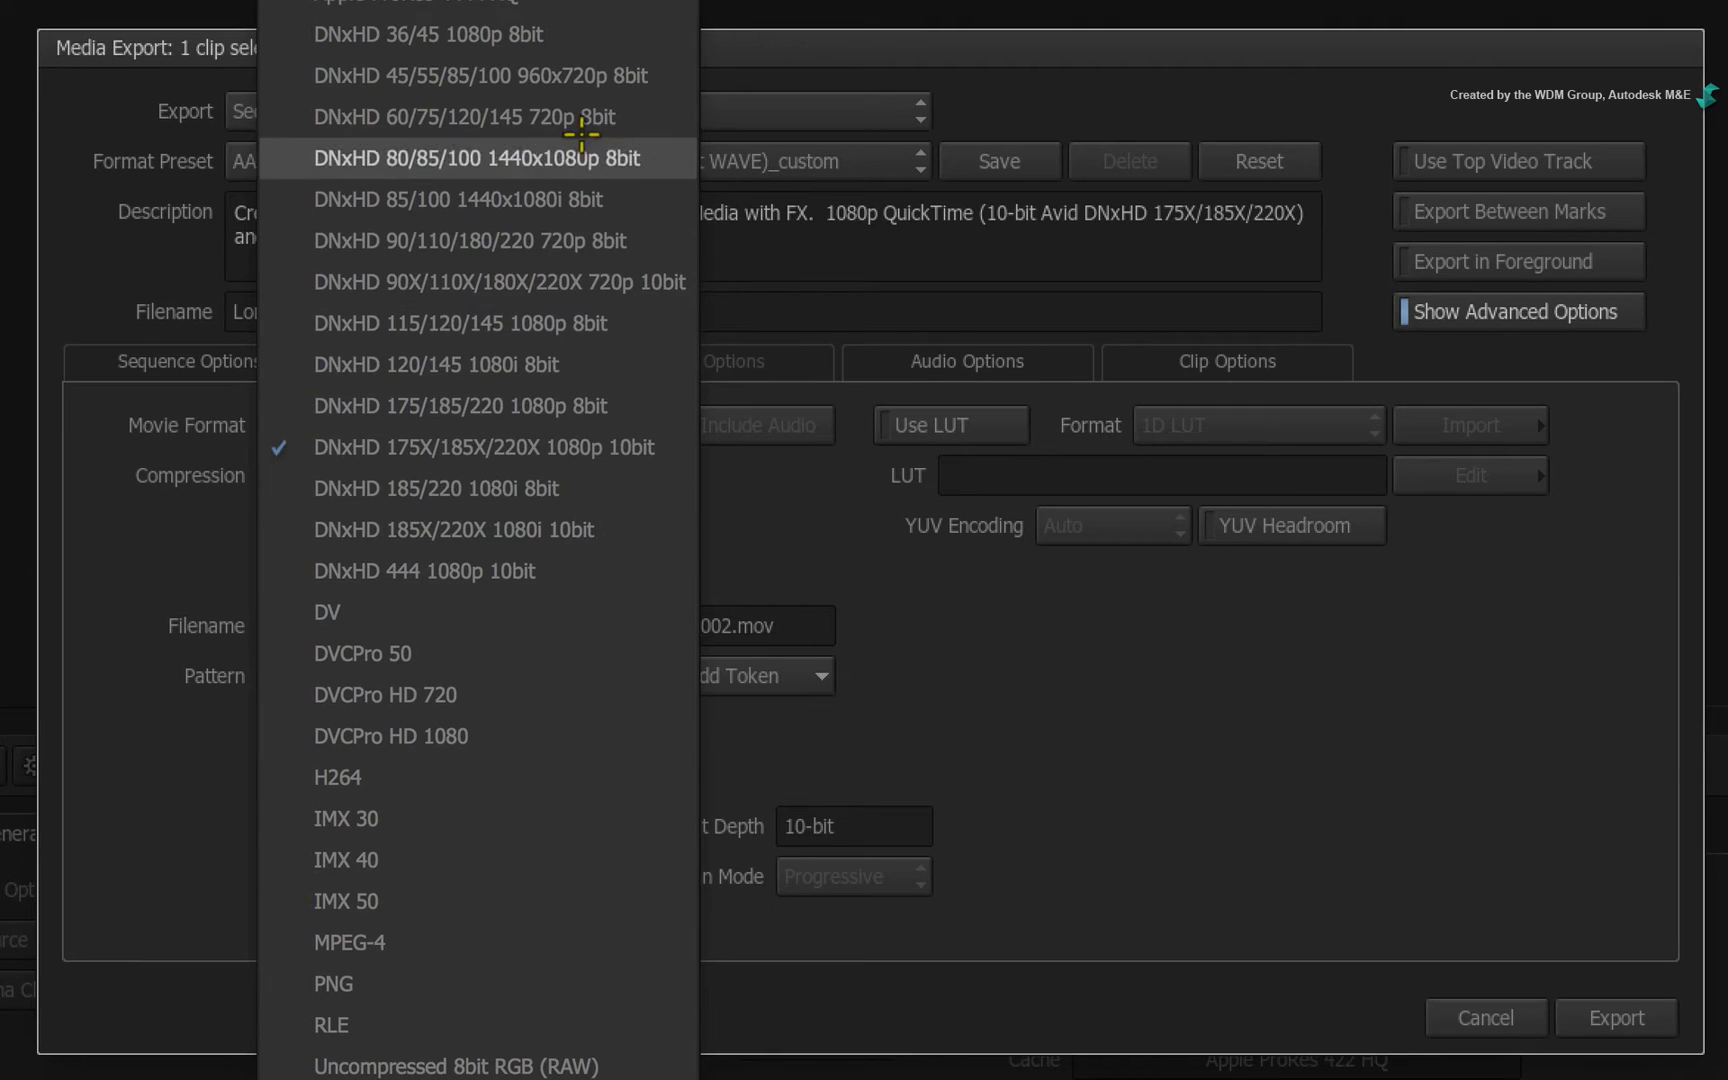
pyautogui.click(583, 448)
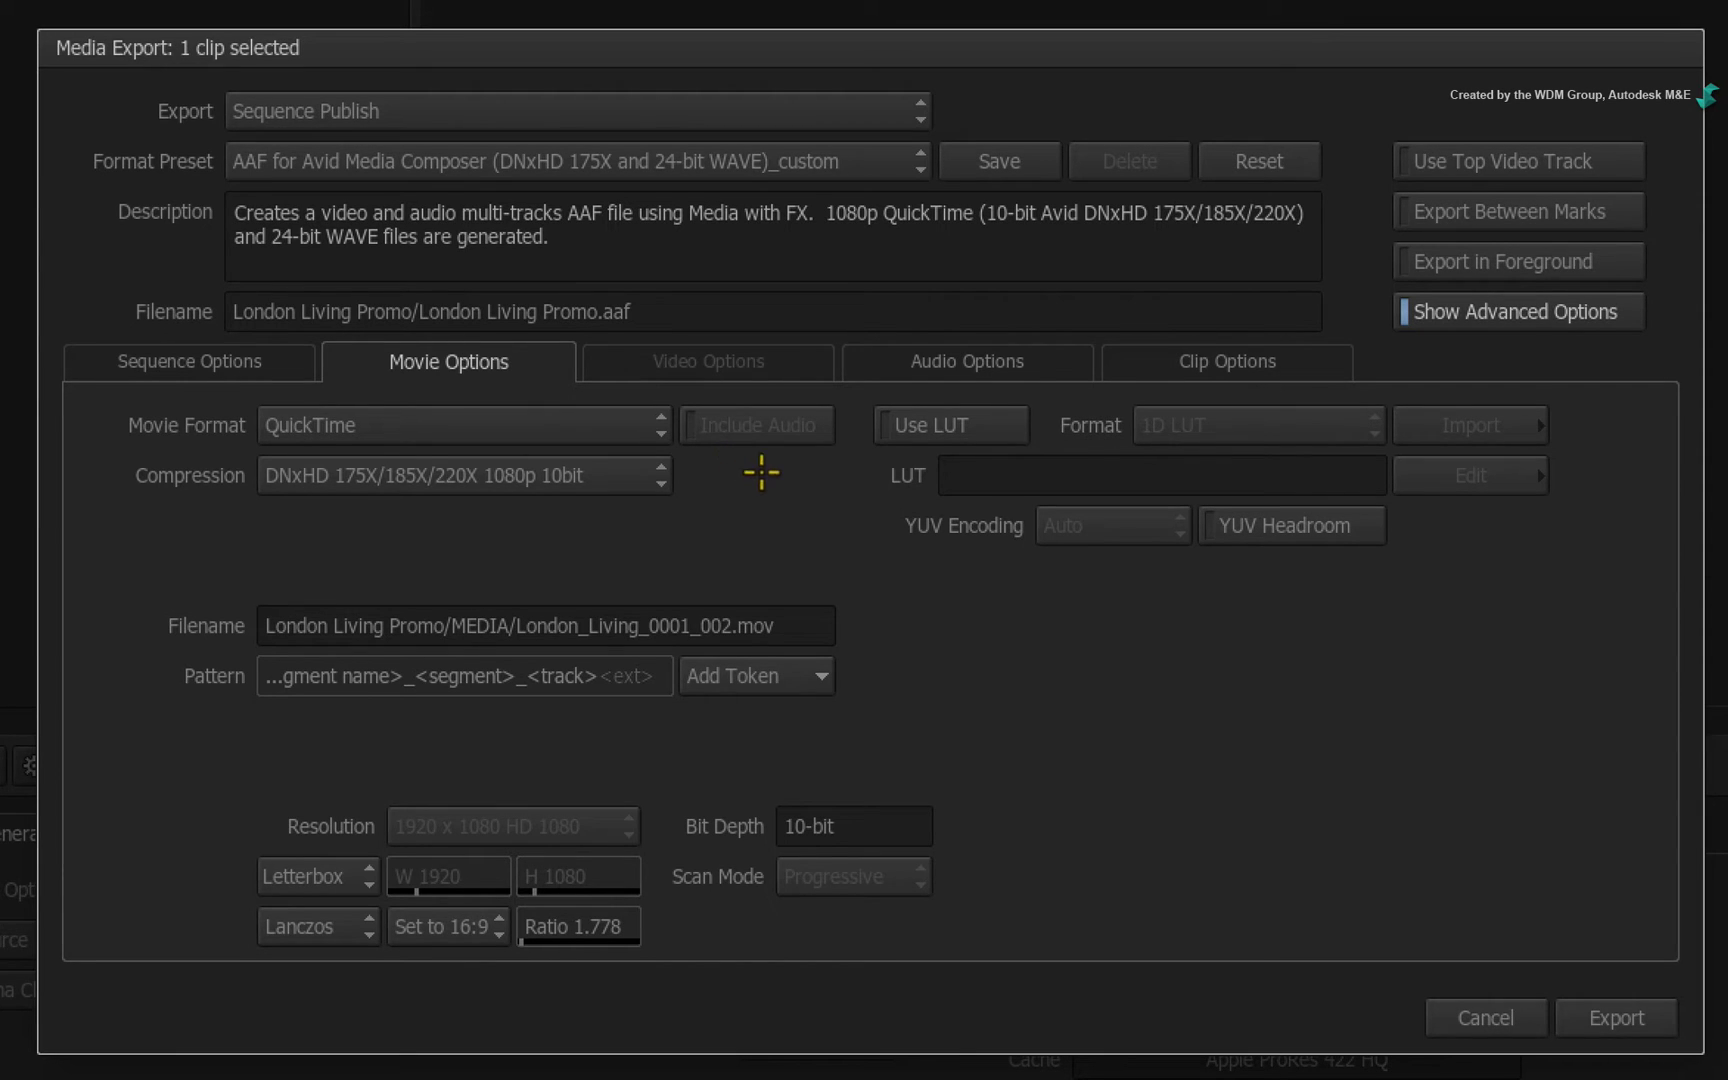
# Enable Use Top Video Track and Export in Foreground
pyautogui.click(1515, 161)
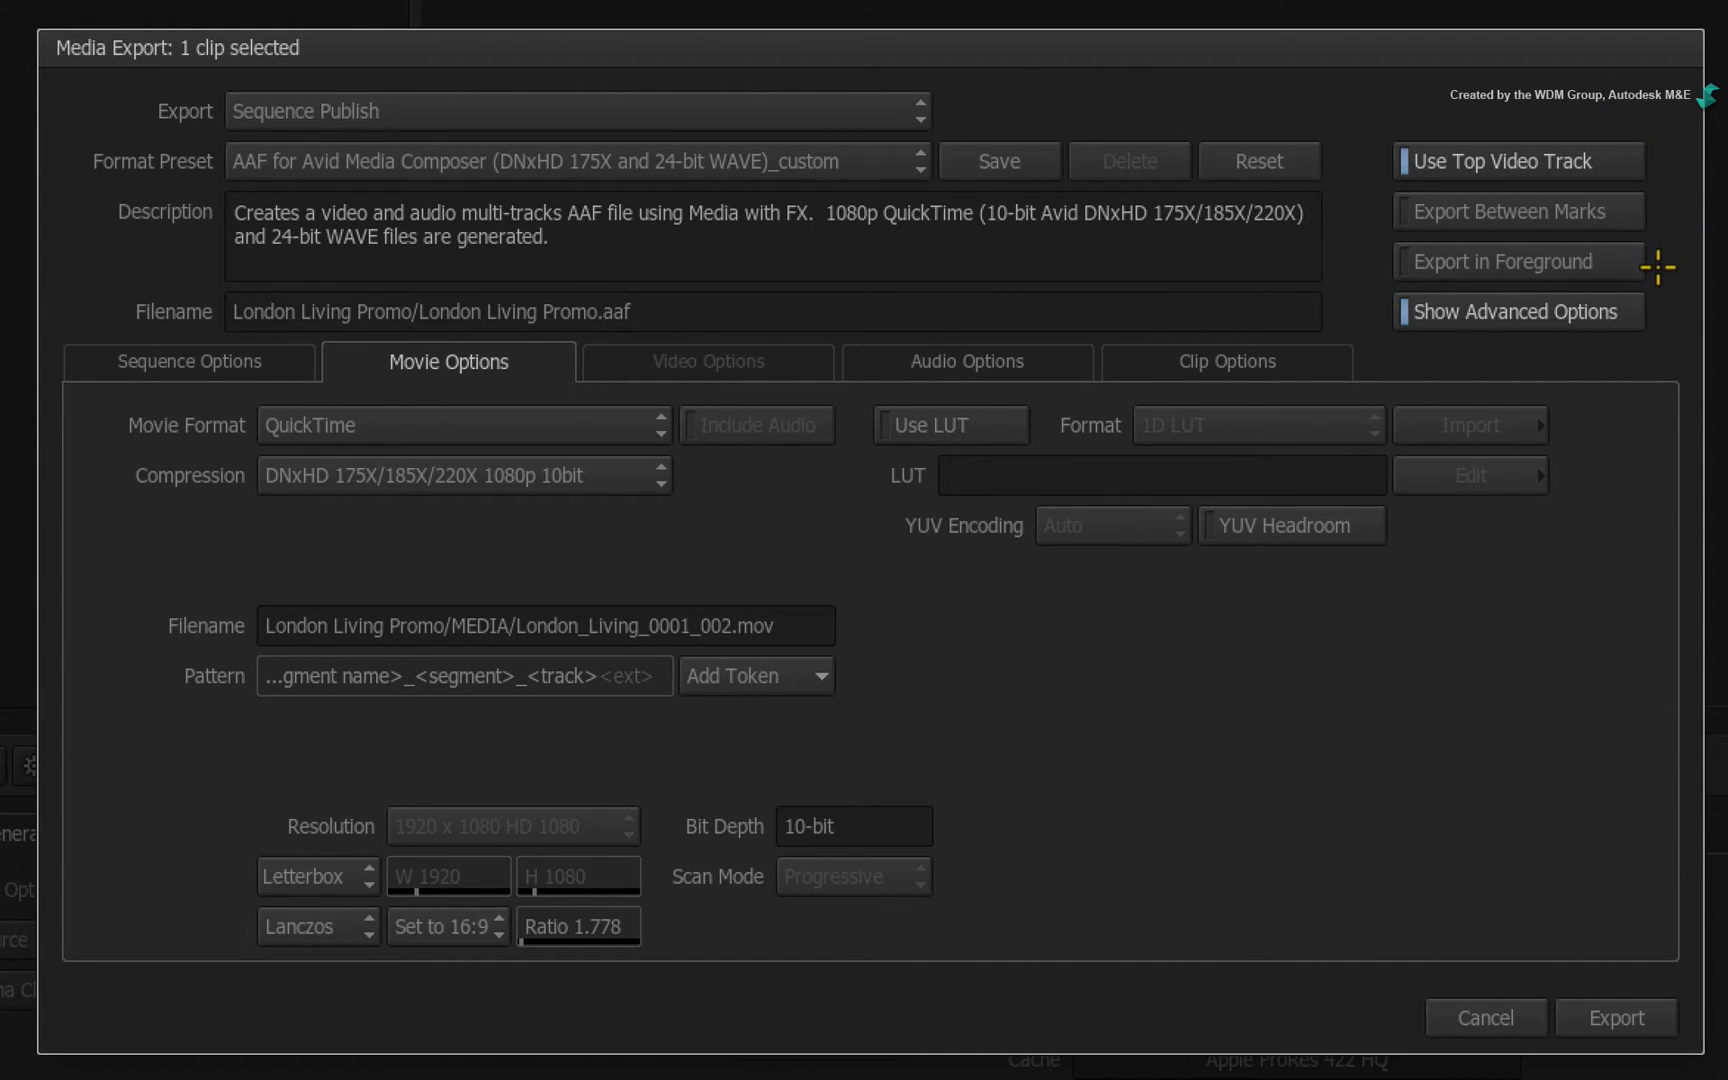
pyautogui.click(1582, 268)
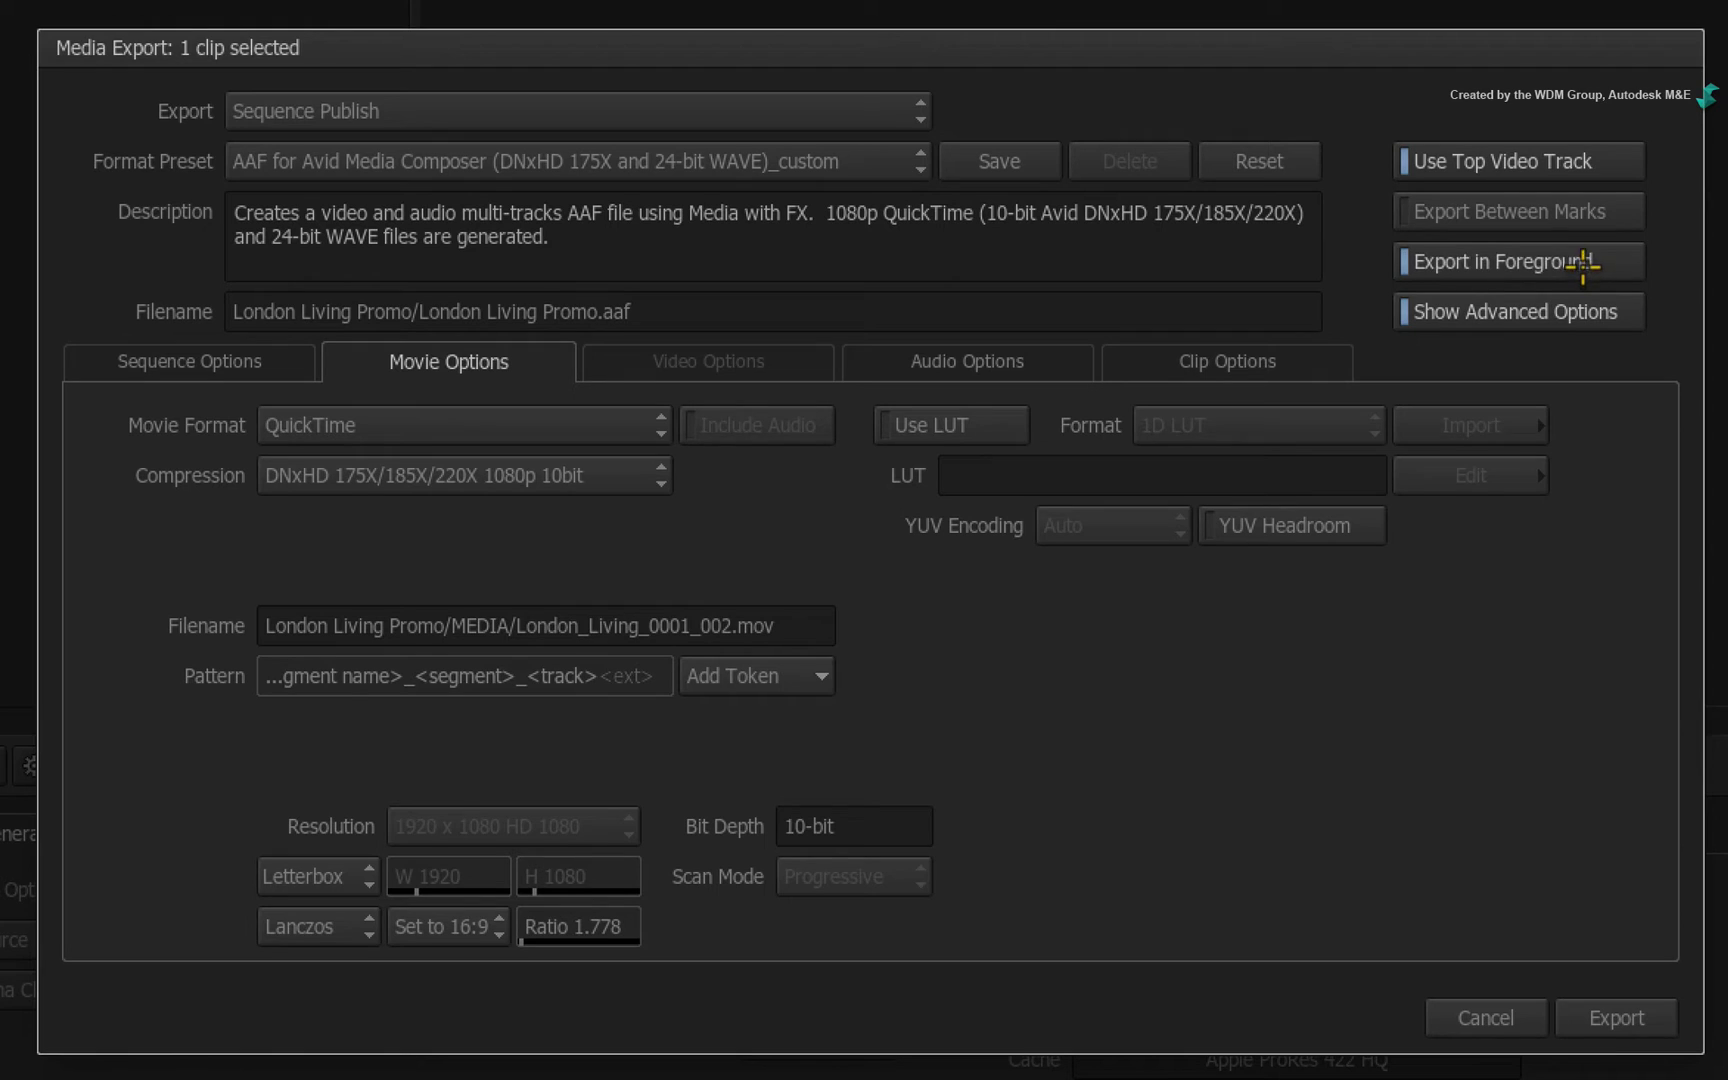
# Start the London Living Promo sequence publish
pyautogui.click(1578, 1015)
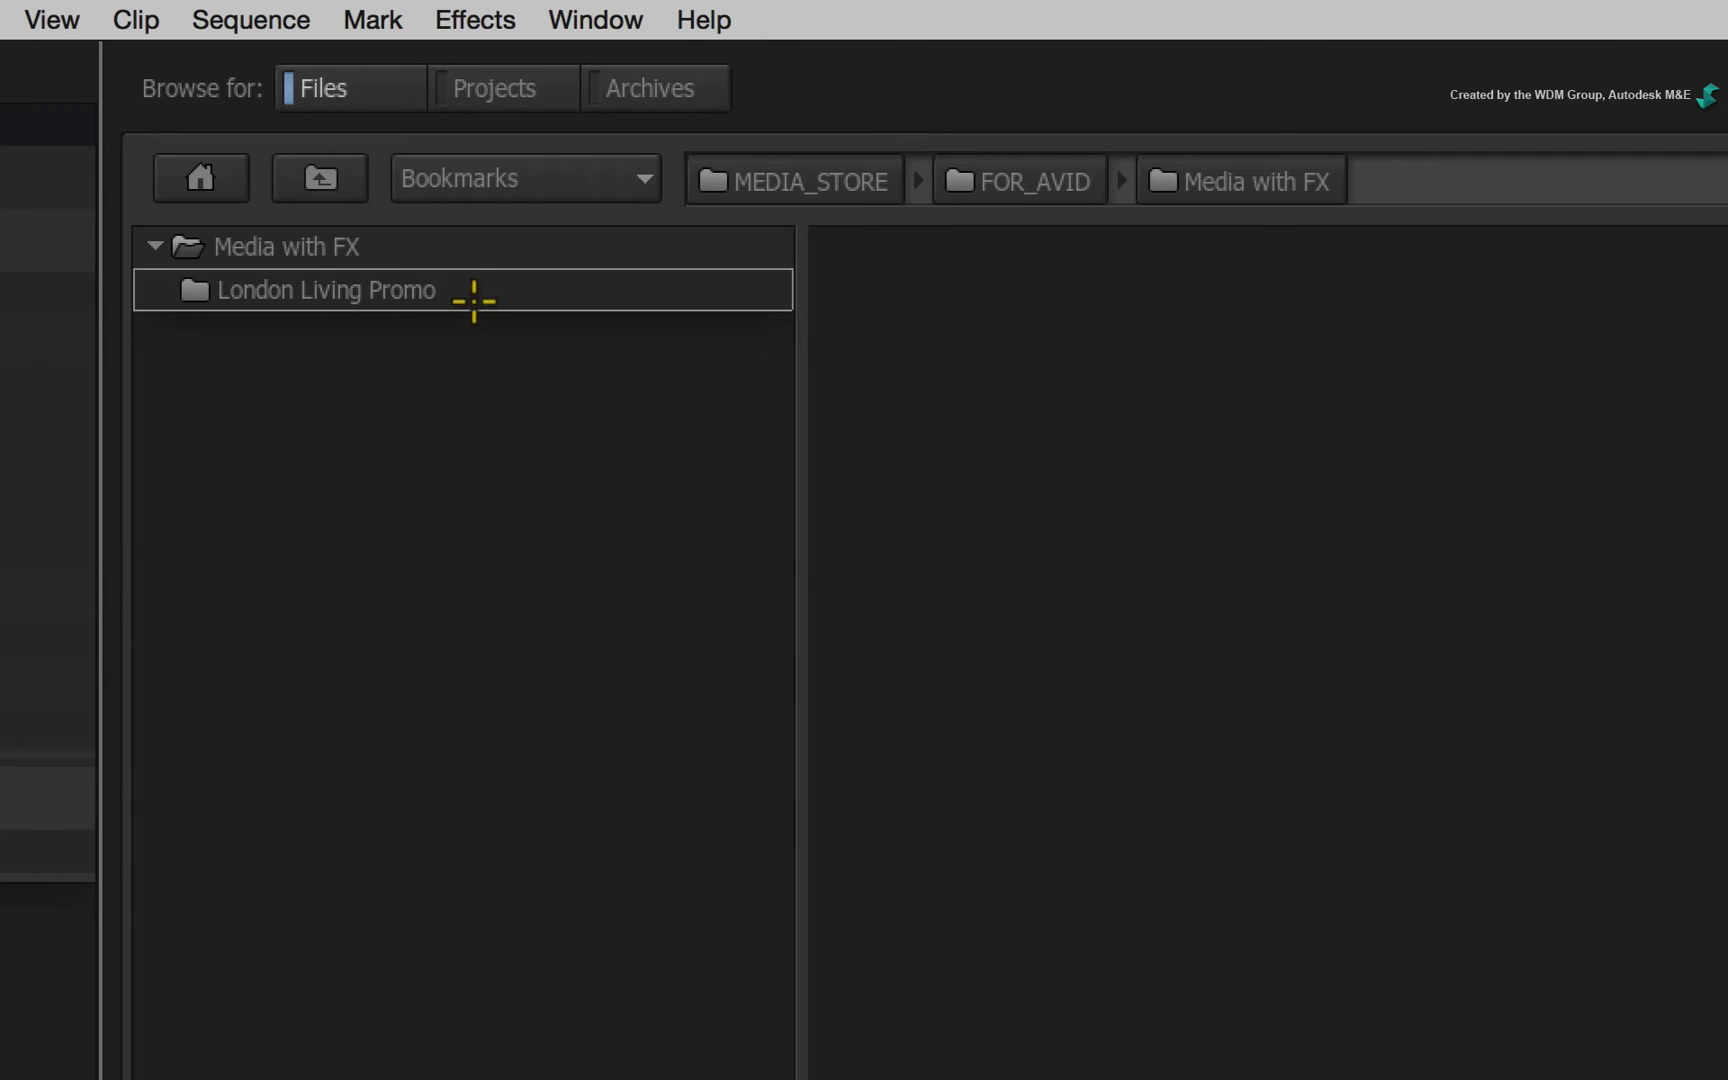
# Open the London Living Promo folder and check London Living Promo.aaf and the MEDIA folder
pyautogui.click(474, 300)
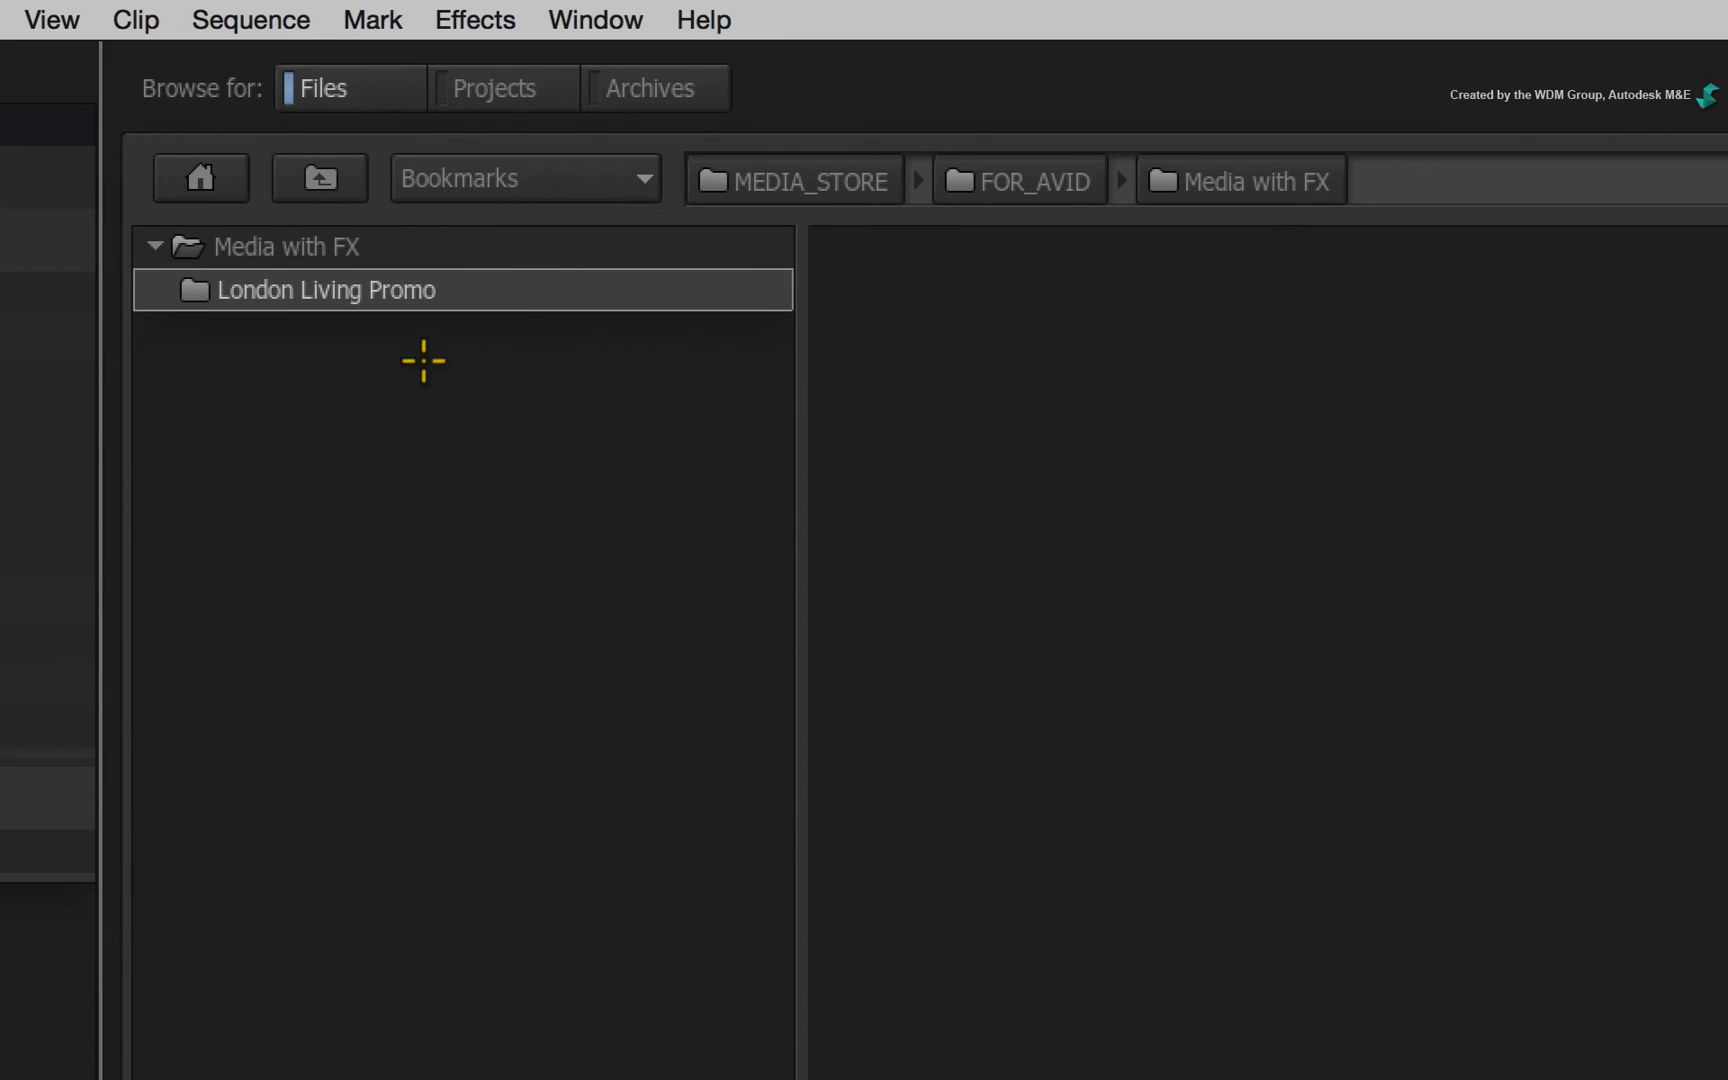
pyautogui.doubleClick(501, 291)
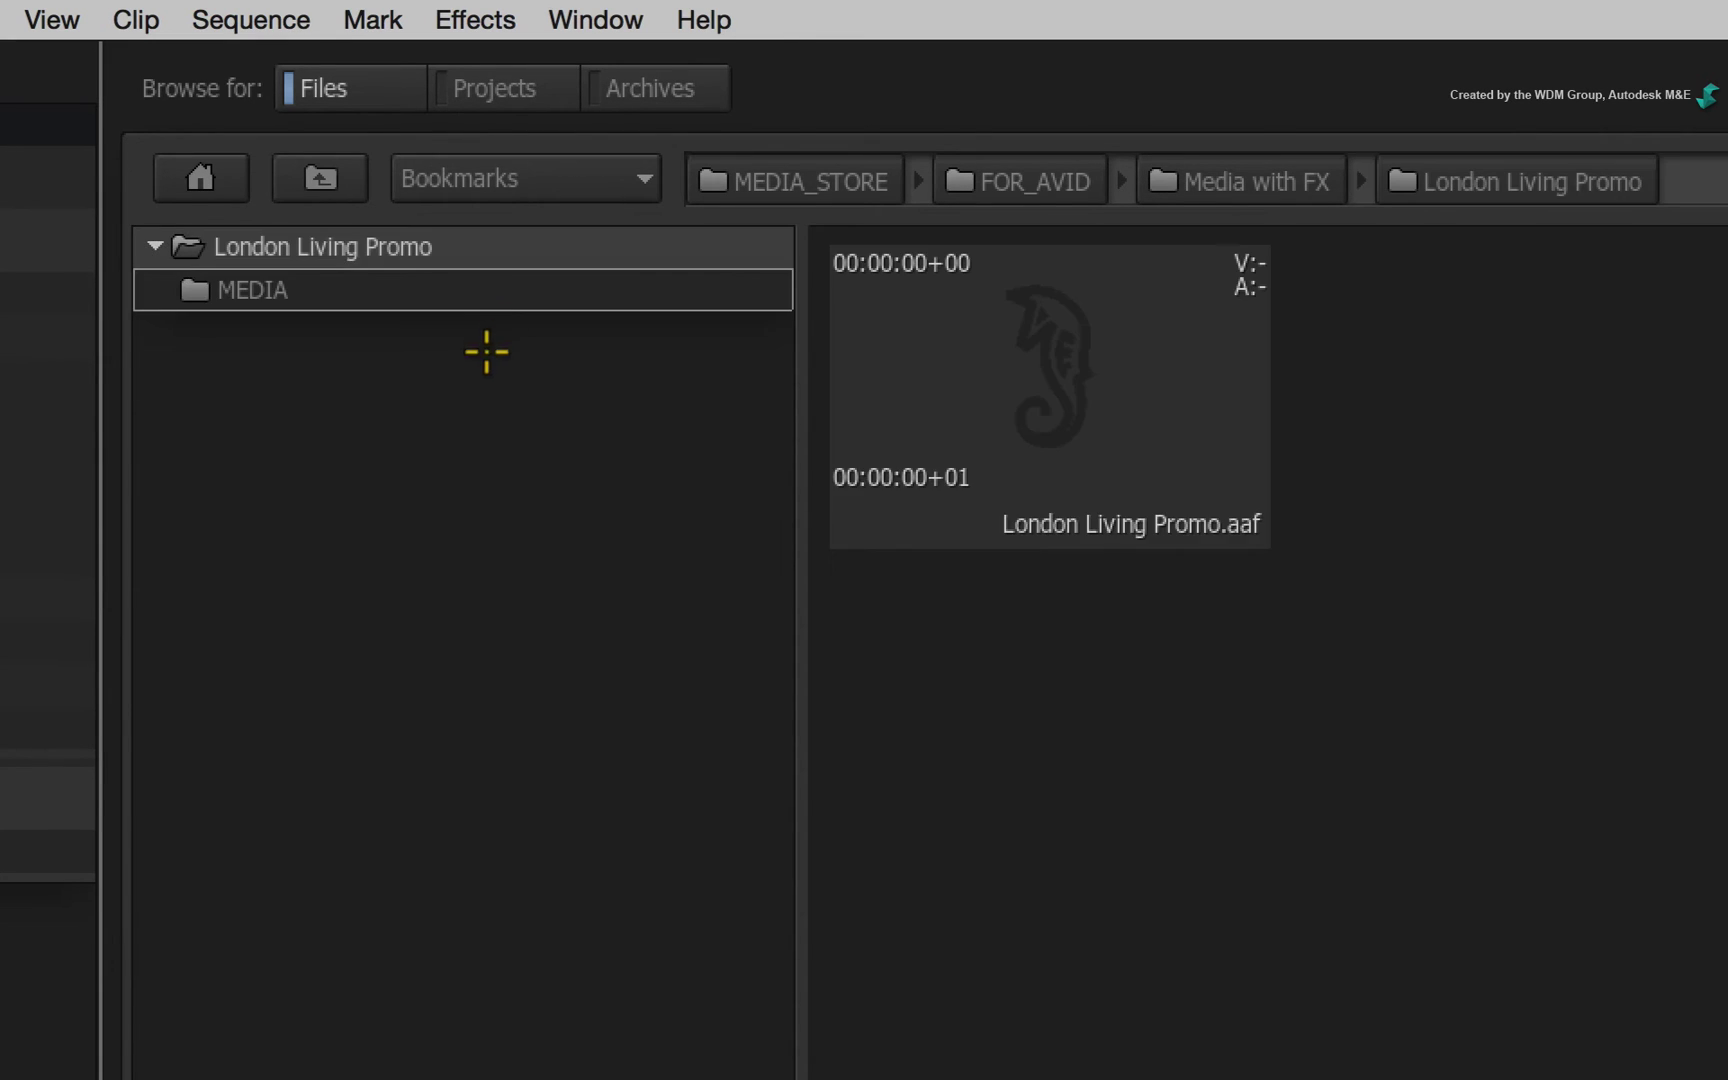
pyautogui.click(1055, 386)
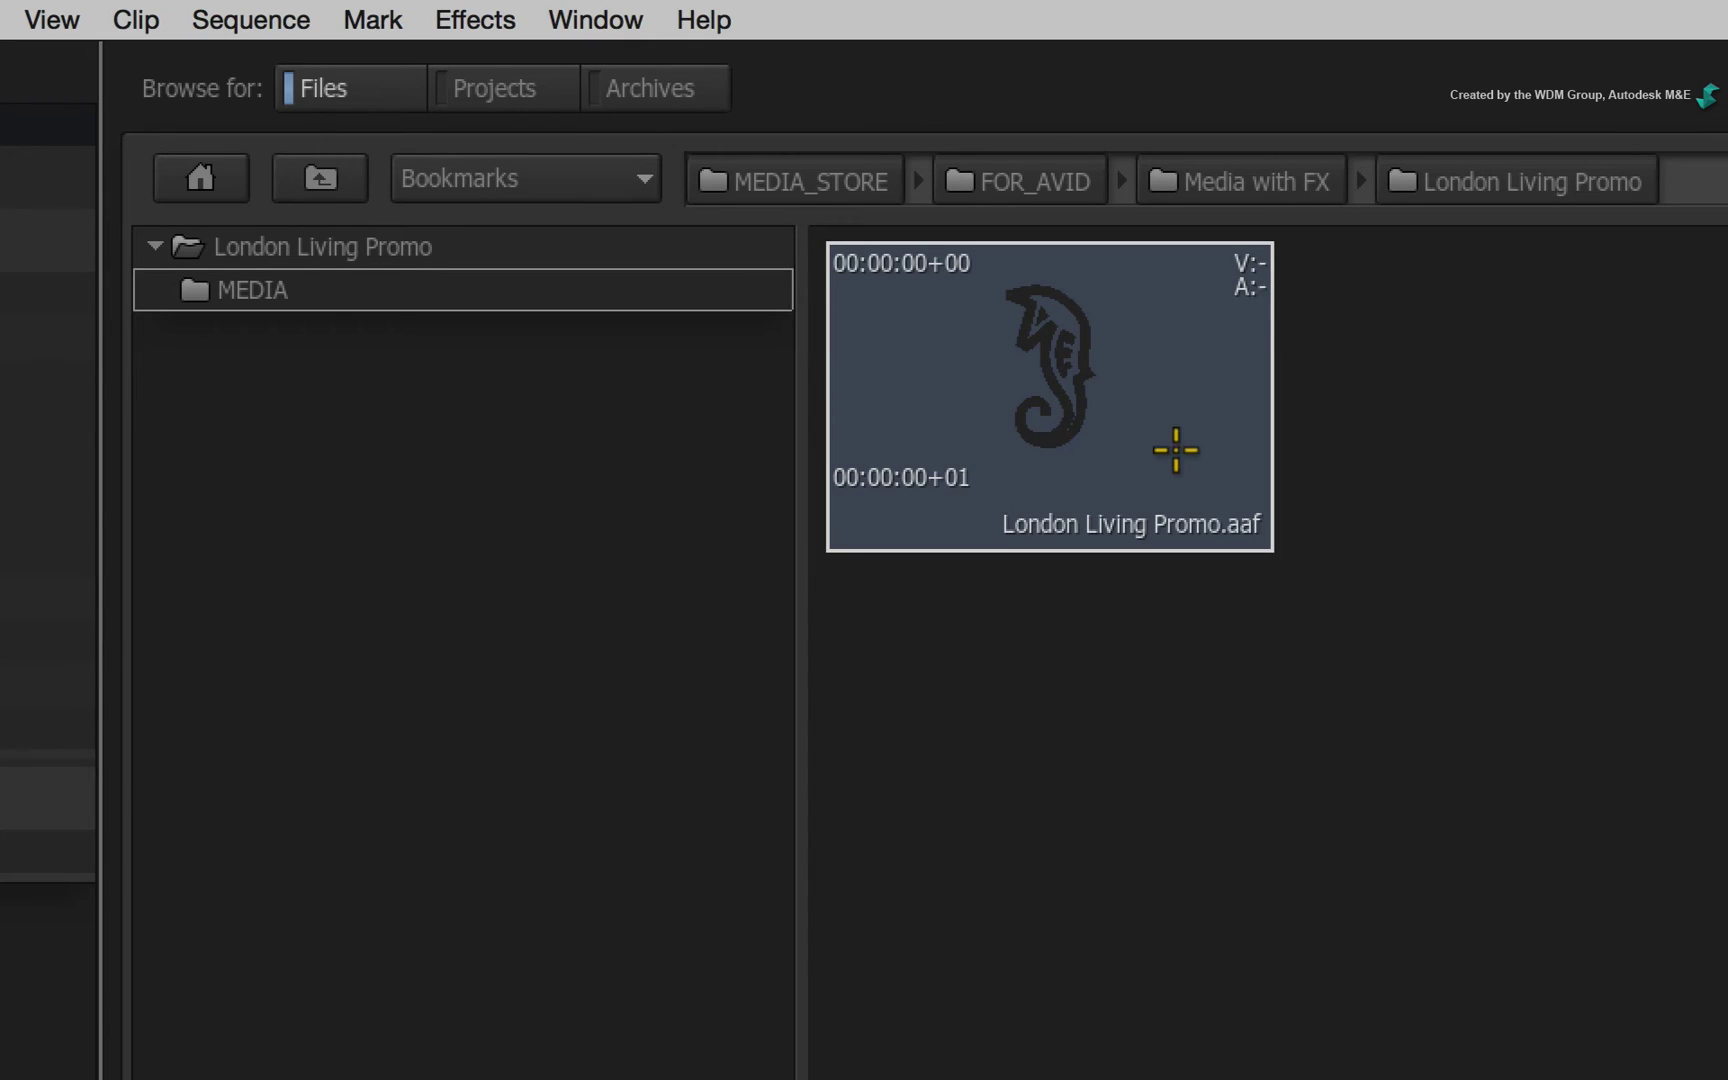
pyautogui.click(455, 288)
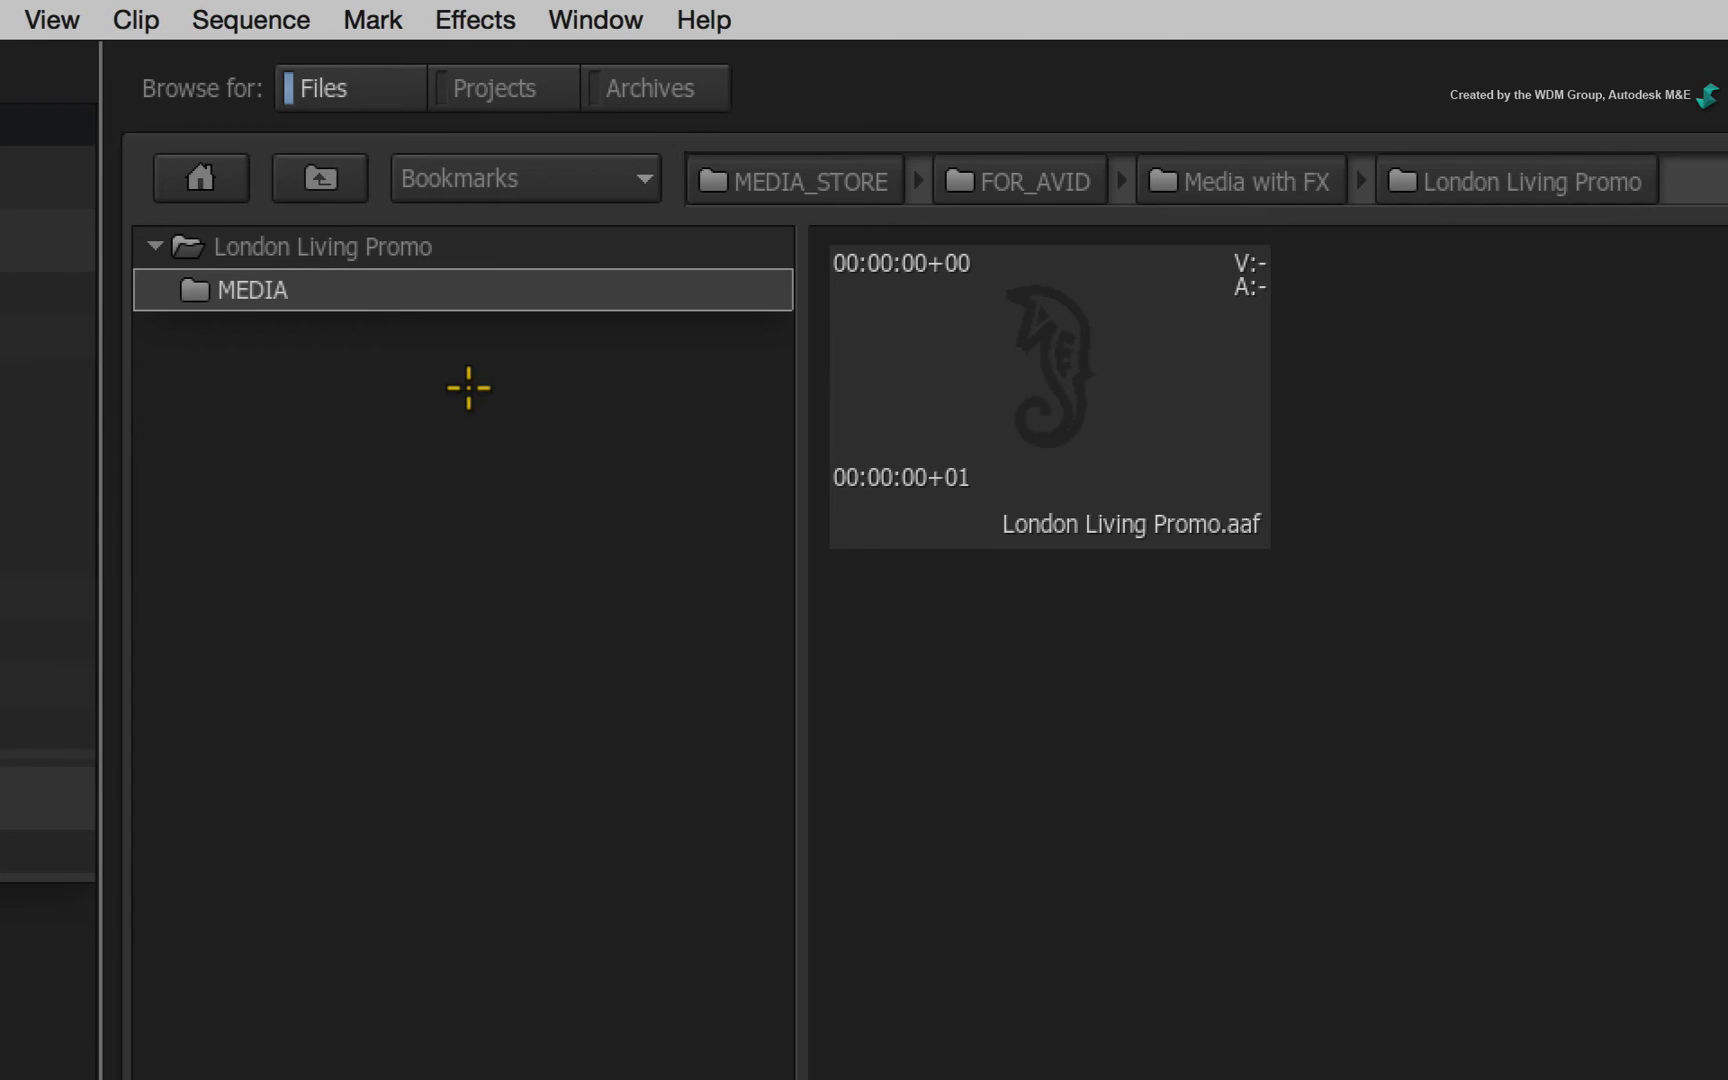
pyautogui.click(1185, 401)
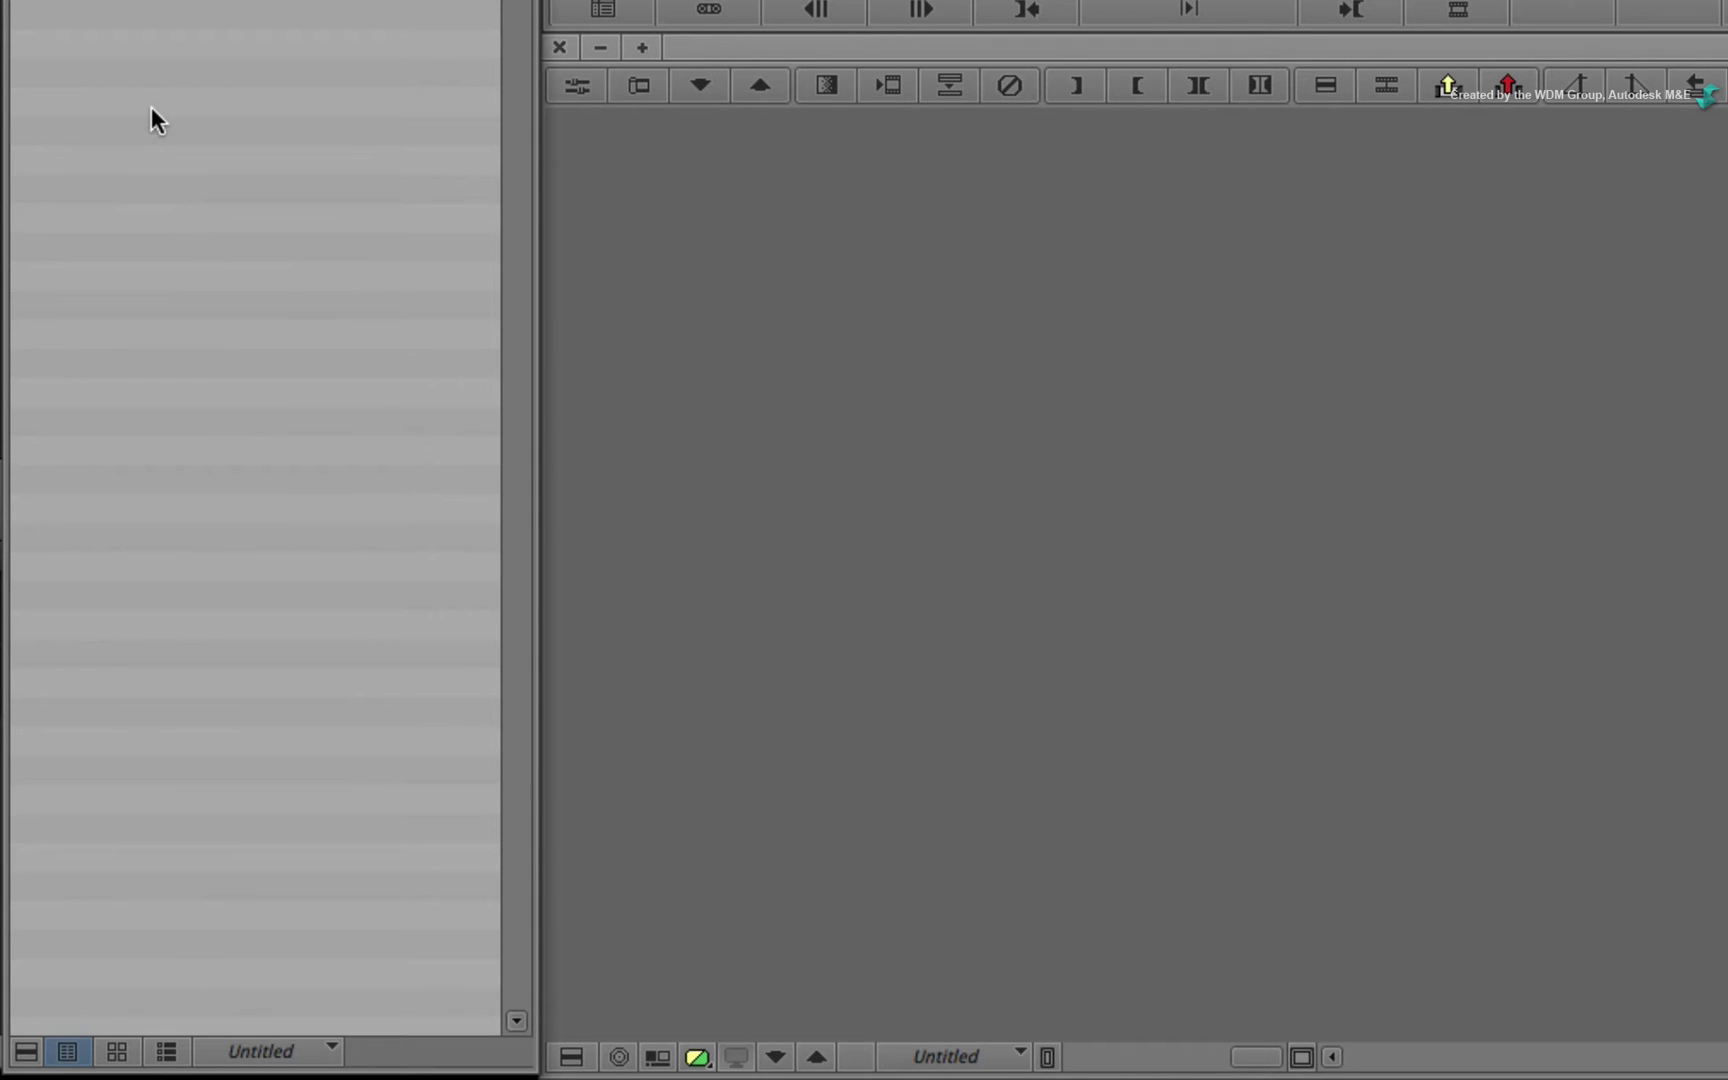
# Import London Living Promo.aaf from Media with FX > London Living Promo into the conform bin
pyautogui.rightClick(151, 107)
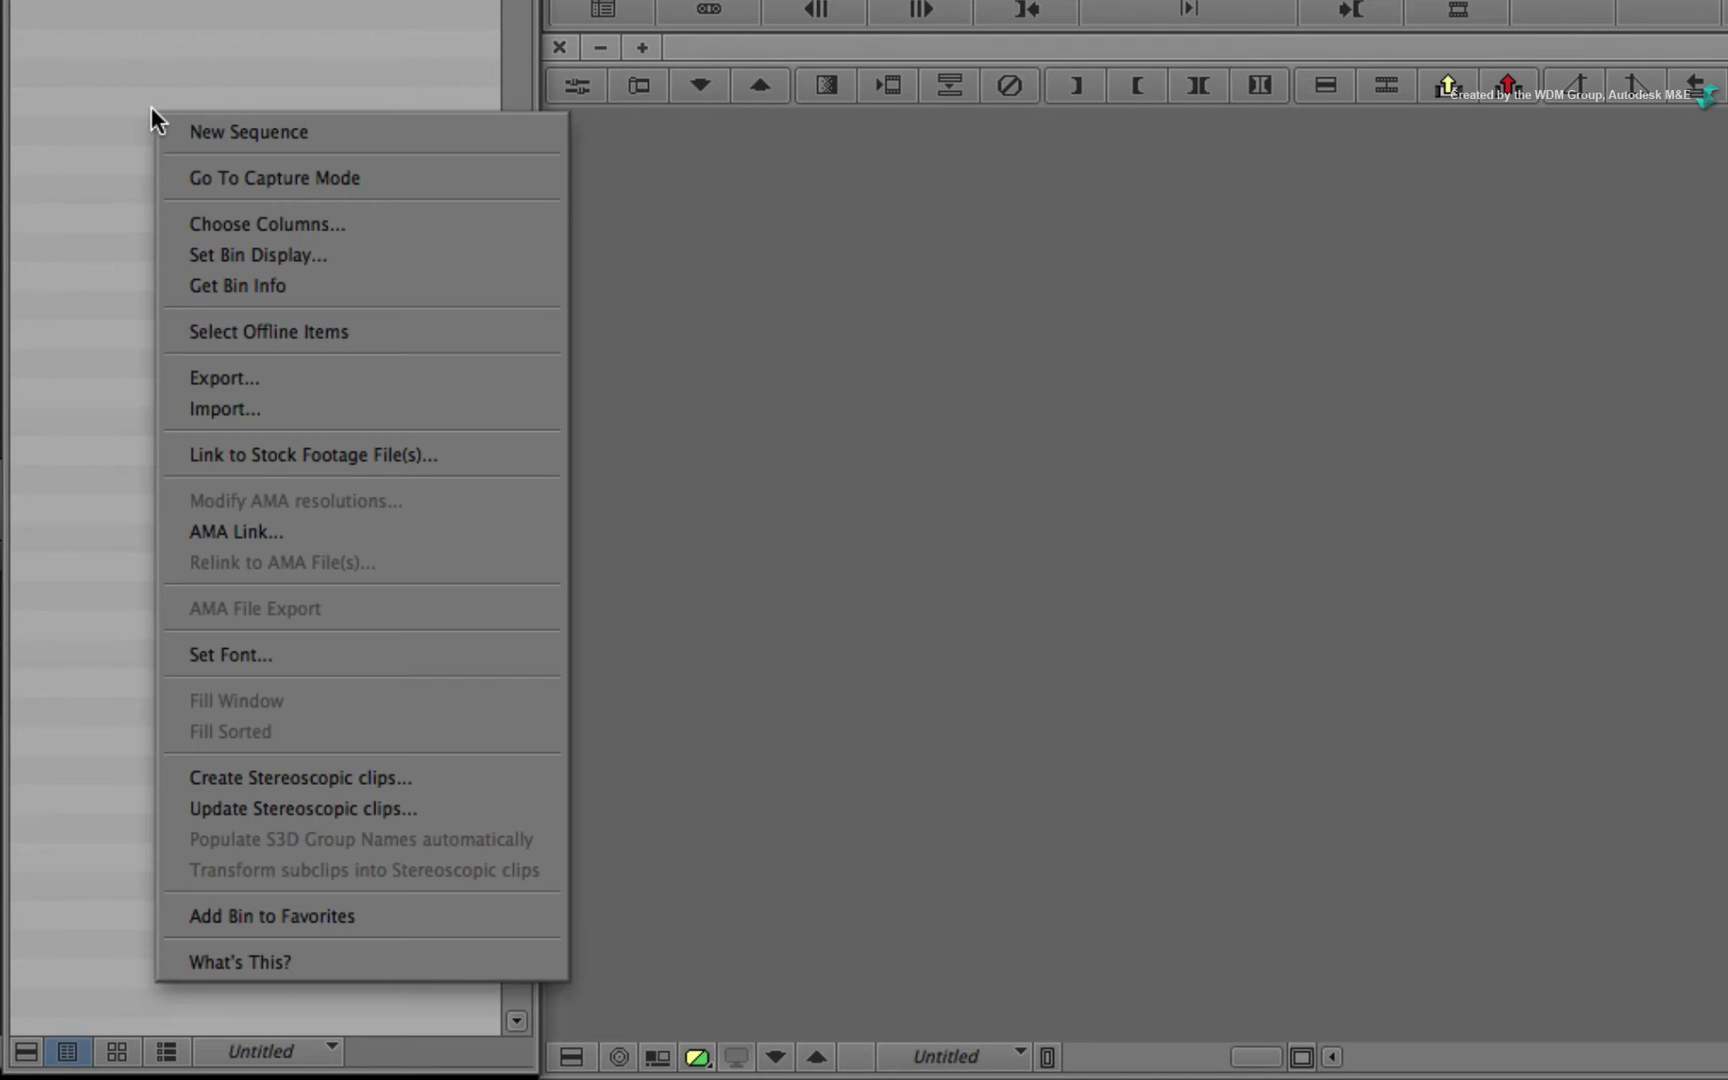
pyautogui.click(329, 406)
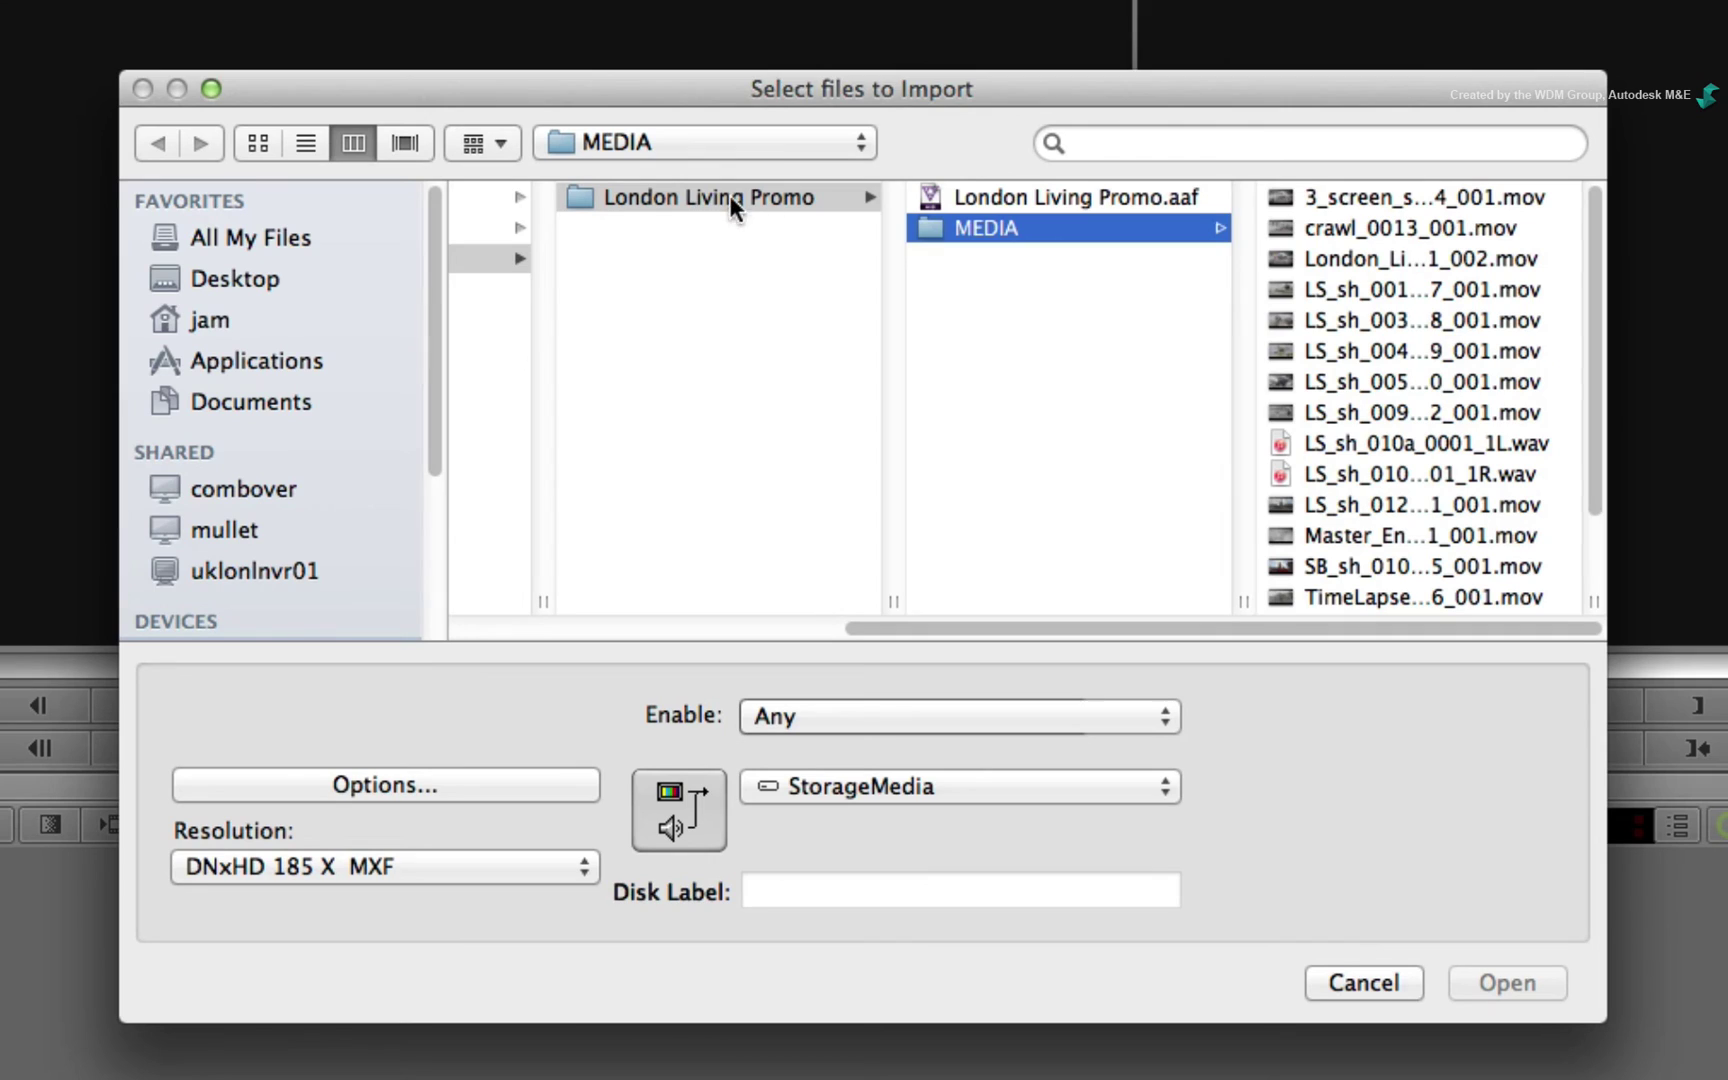
pyautogui.click(482, 222)
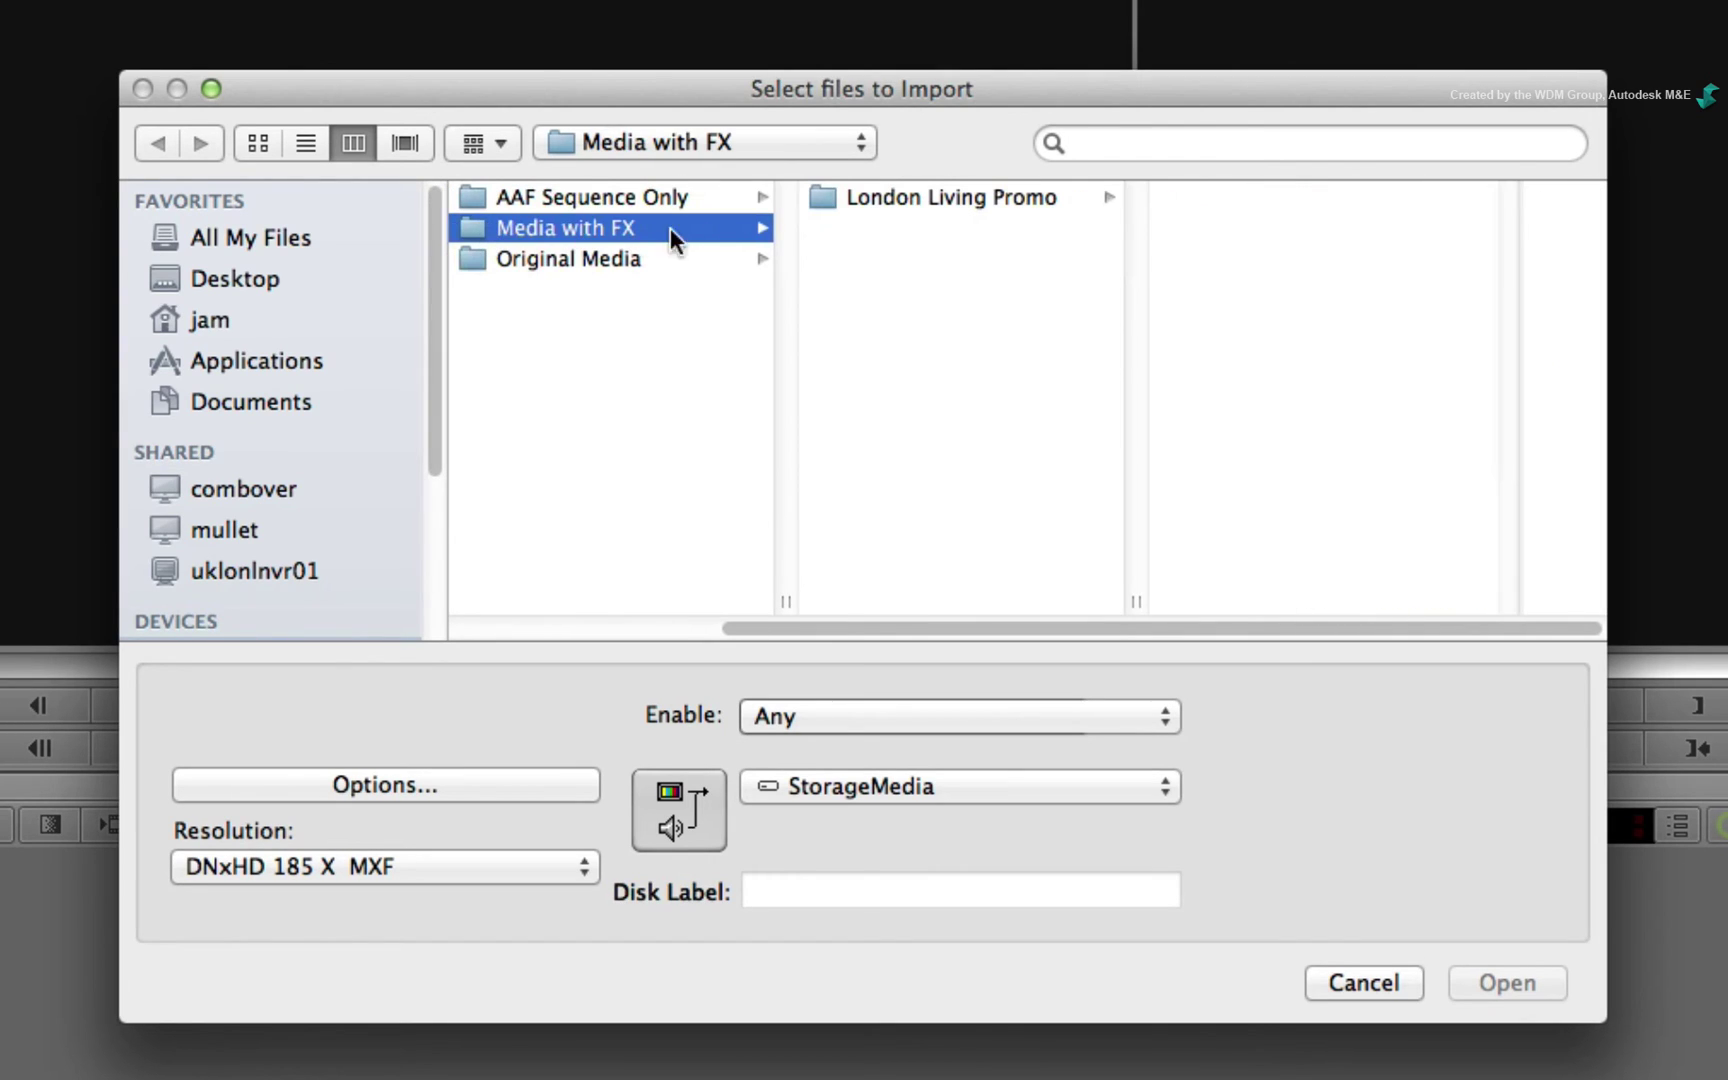
pyautogui.click(919, 207)
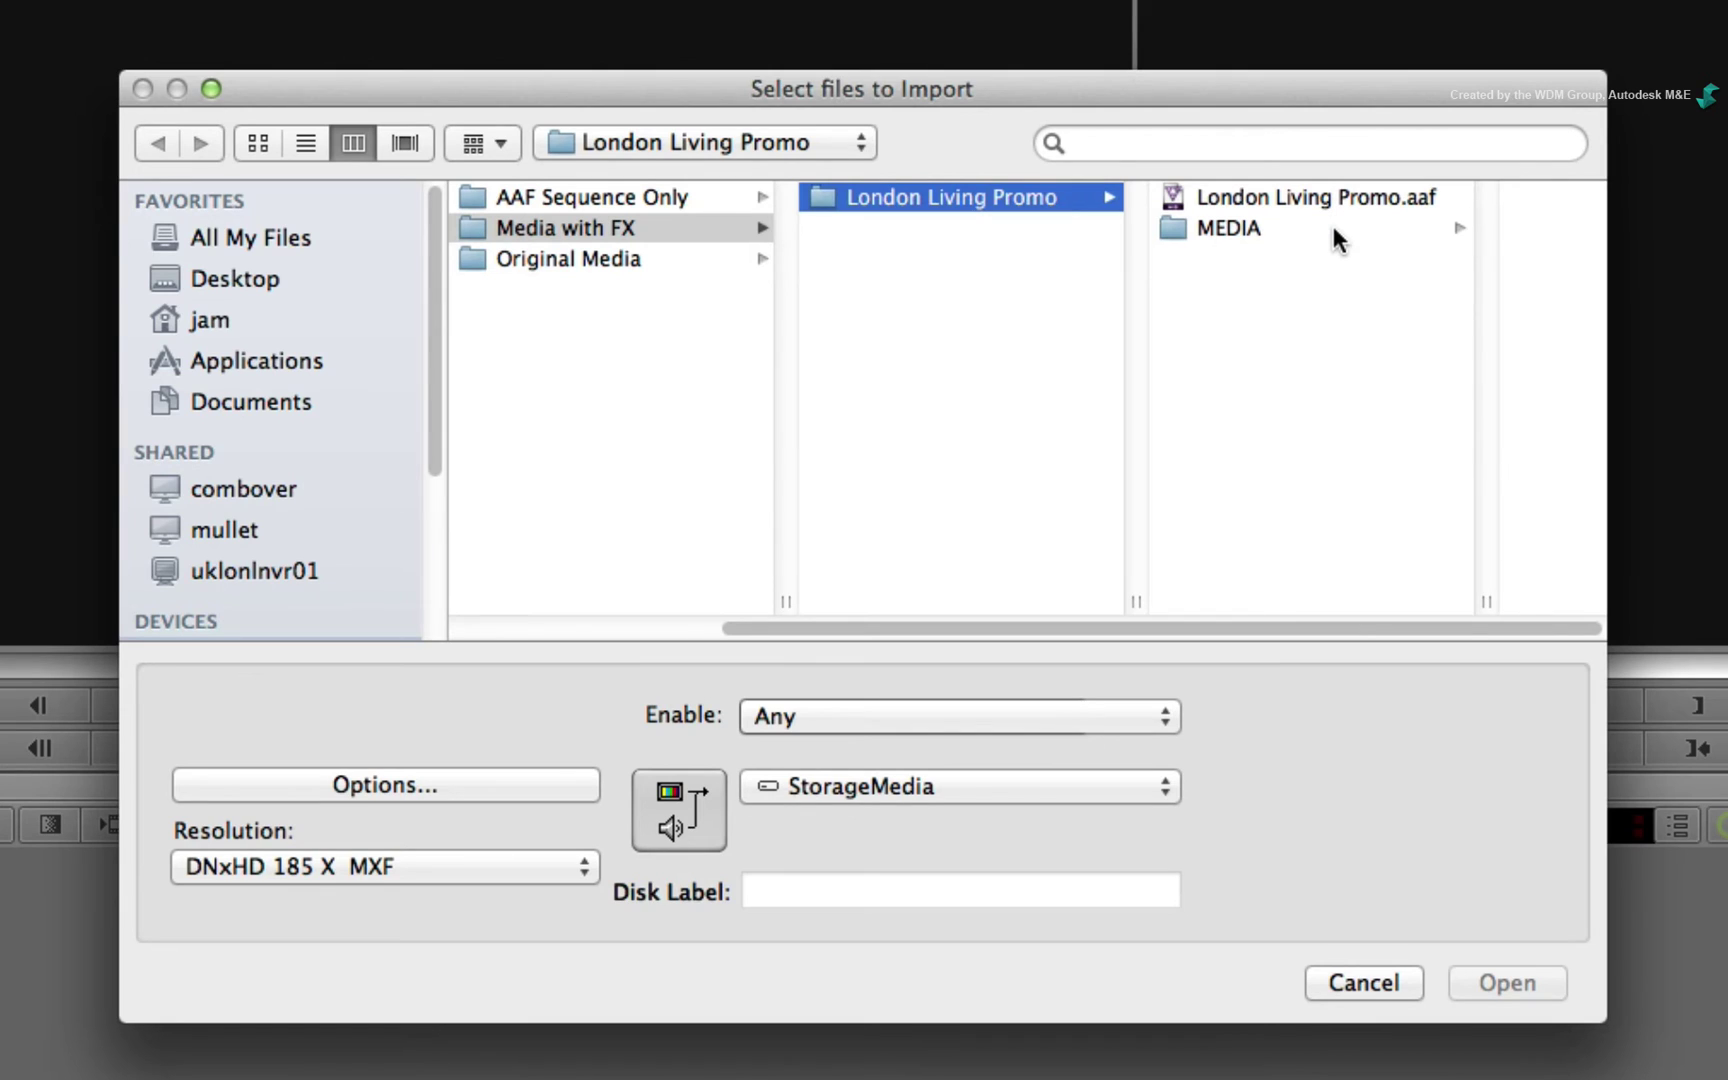
pyautogui.click(1310, 193)
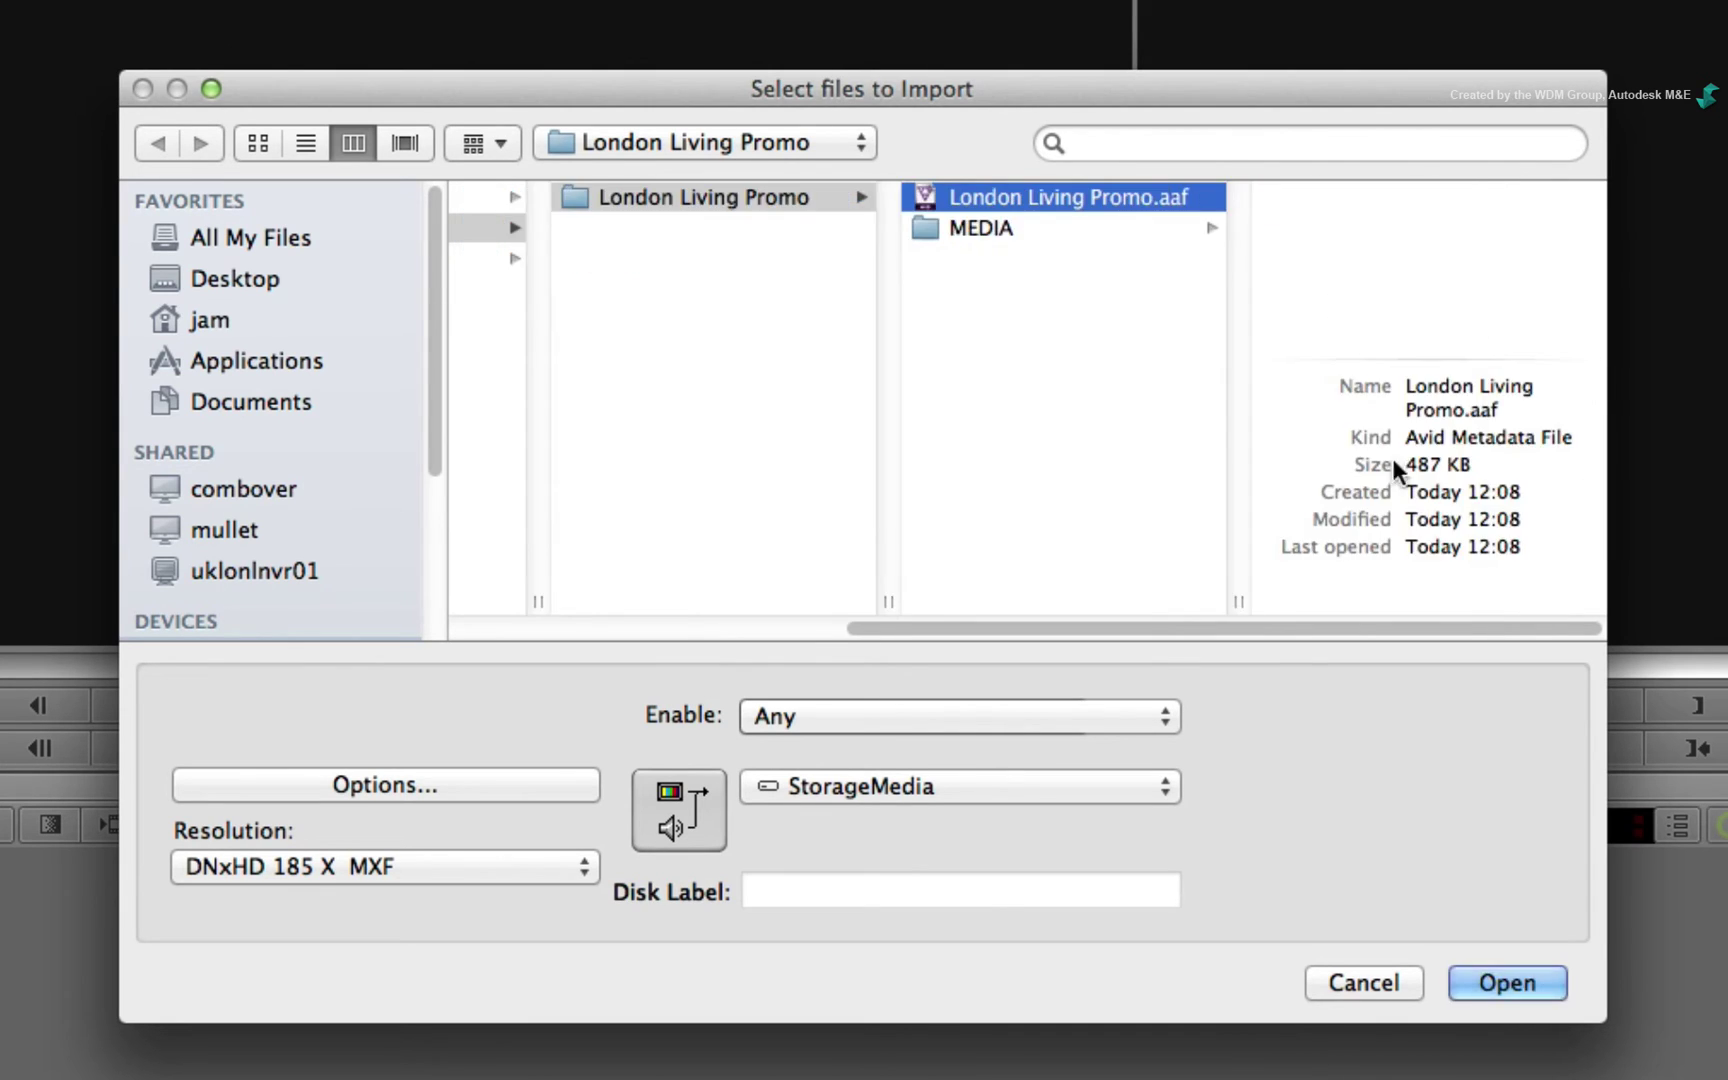
pyautogui.click(1507, 983)
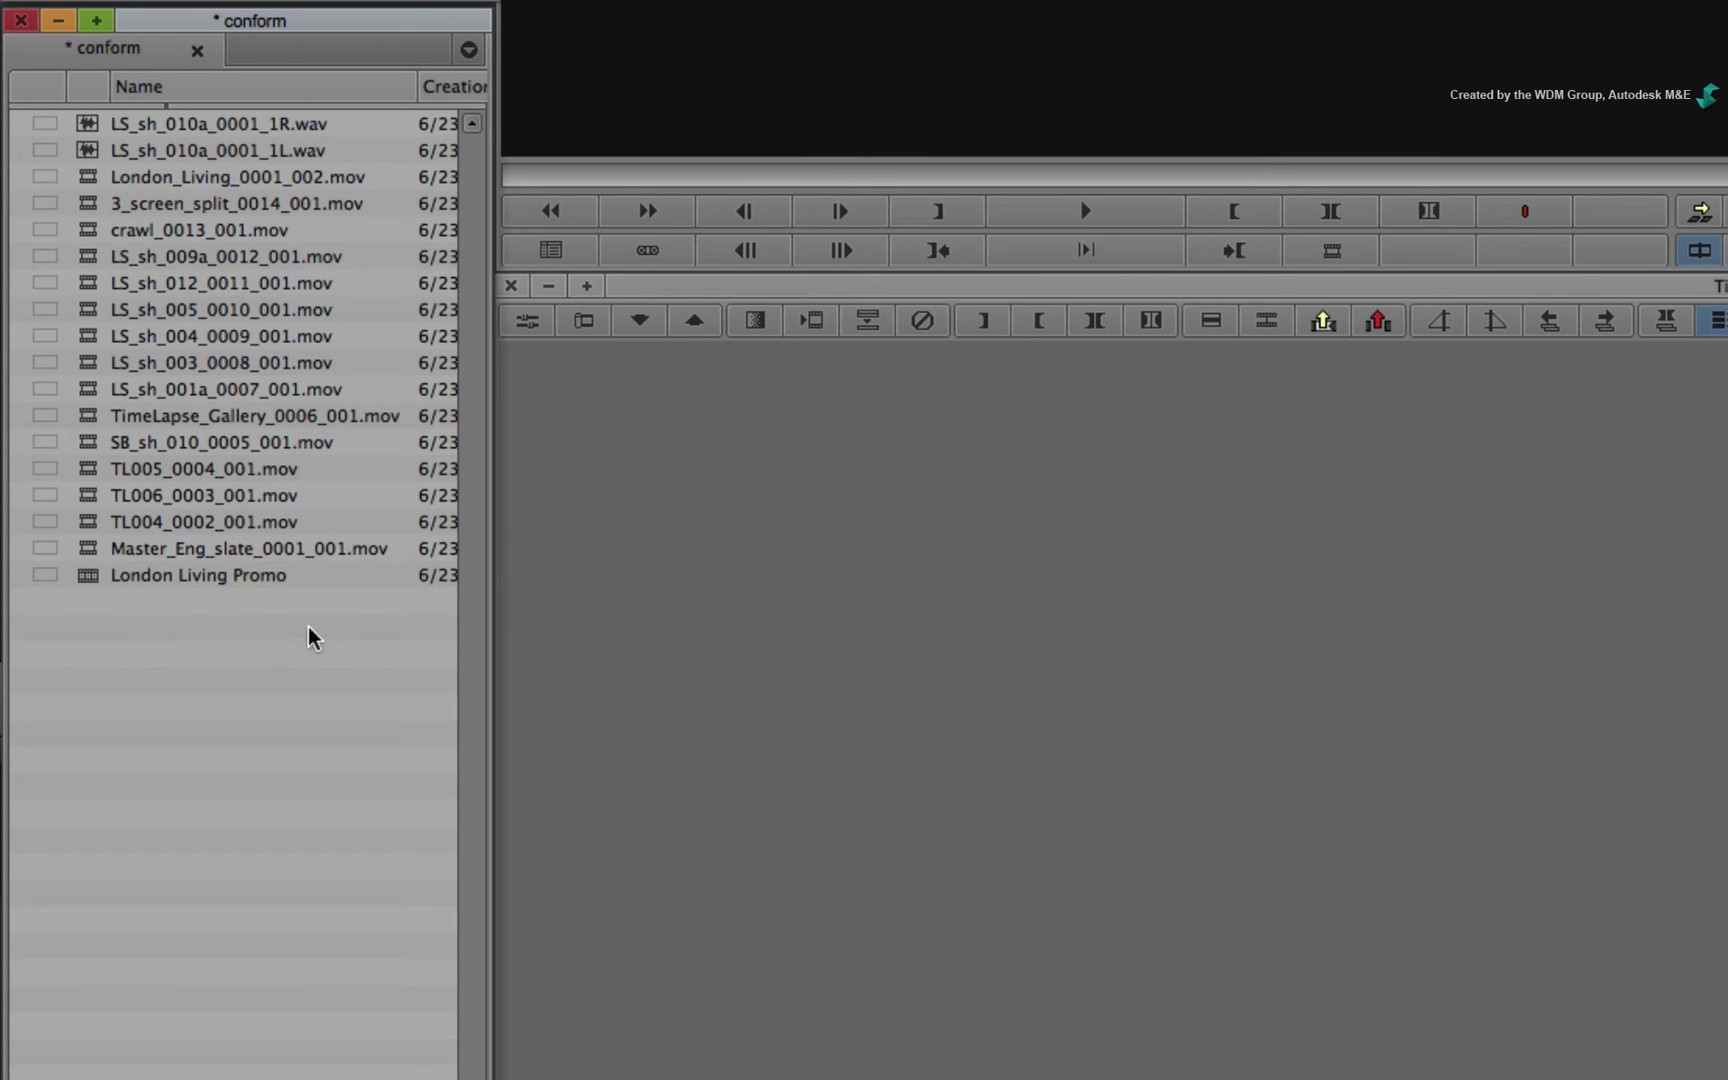
# Load the London Living Promo sequence, accept the update to London Living Promo updated.01, and scrub it
pyautogui.click(82, 574)
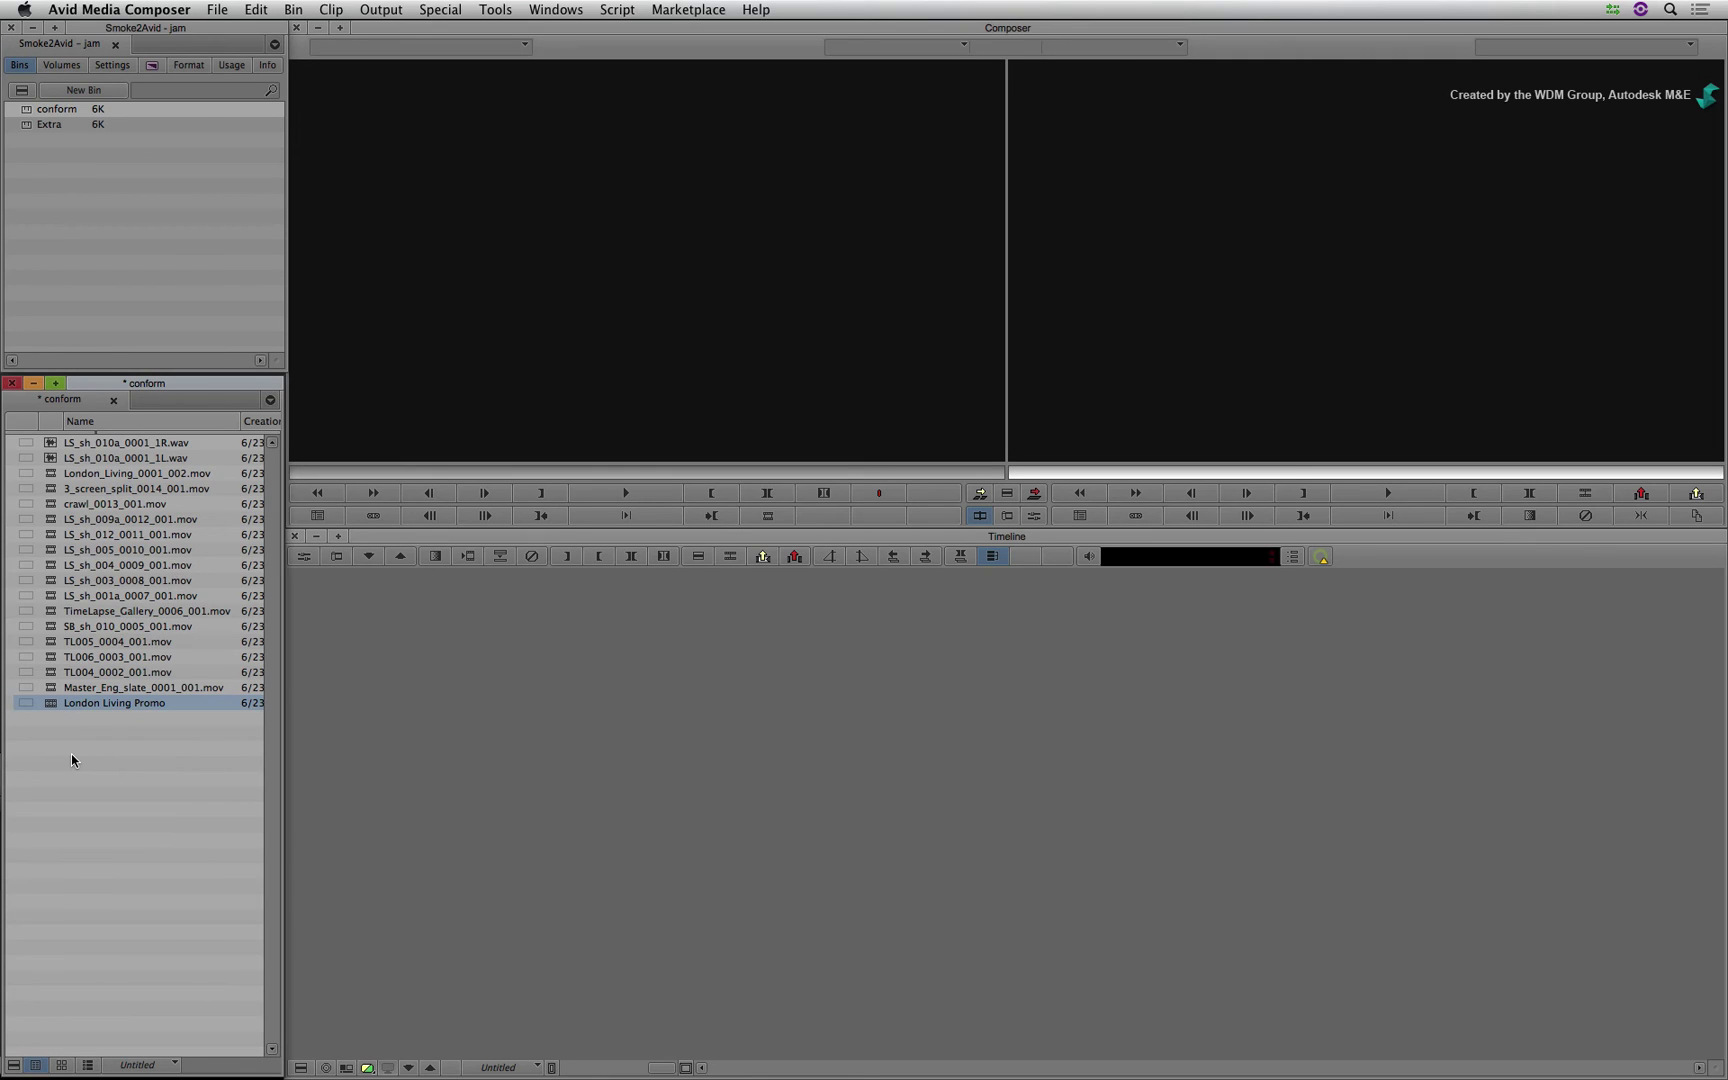
pyautogui.doubleClick(50, 704)
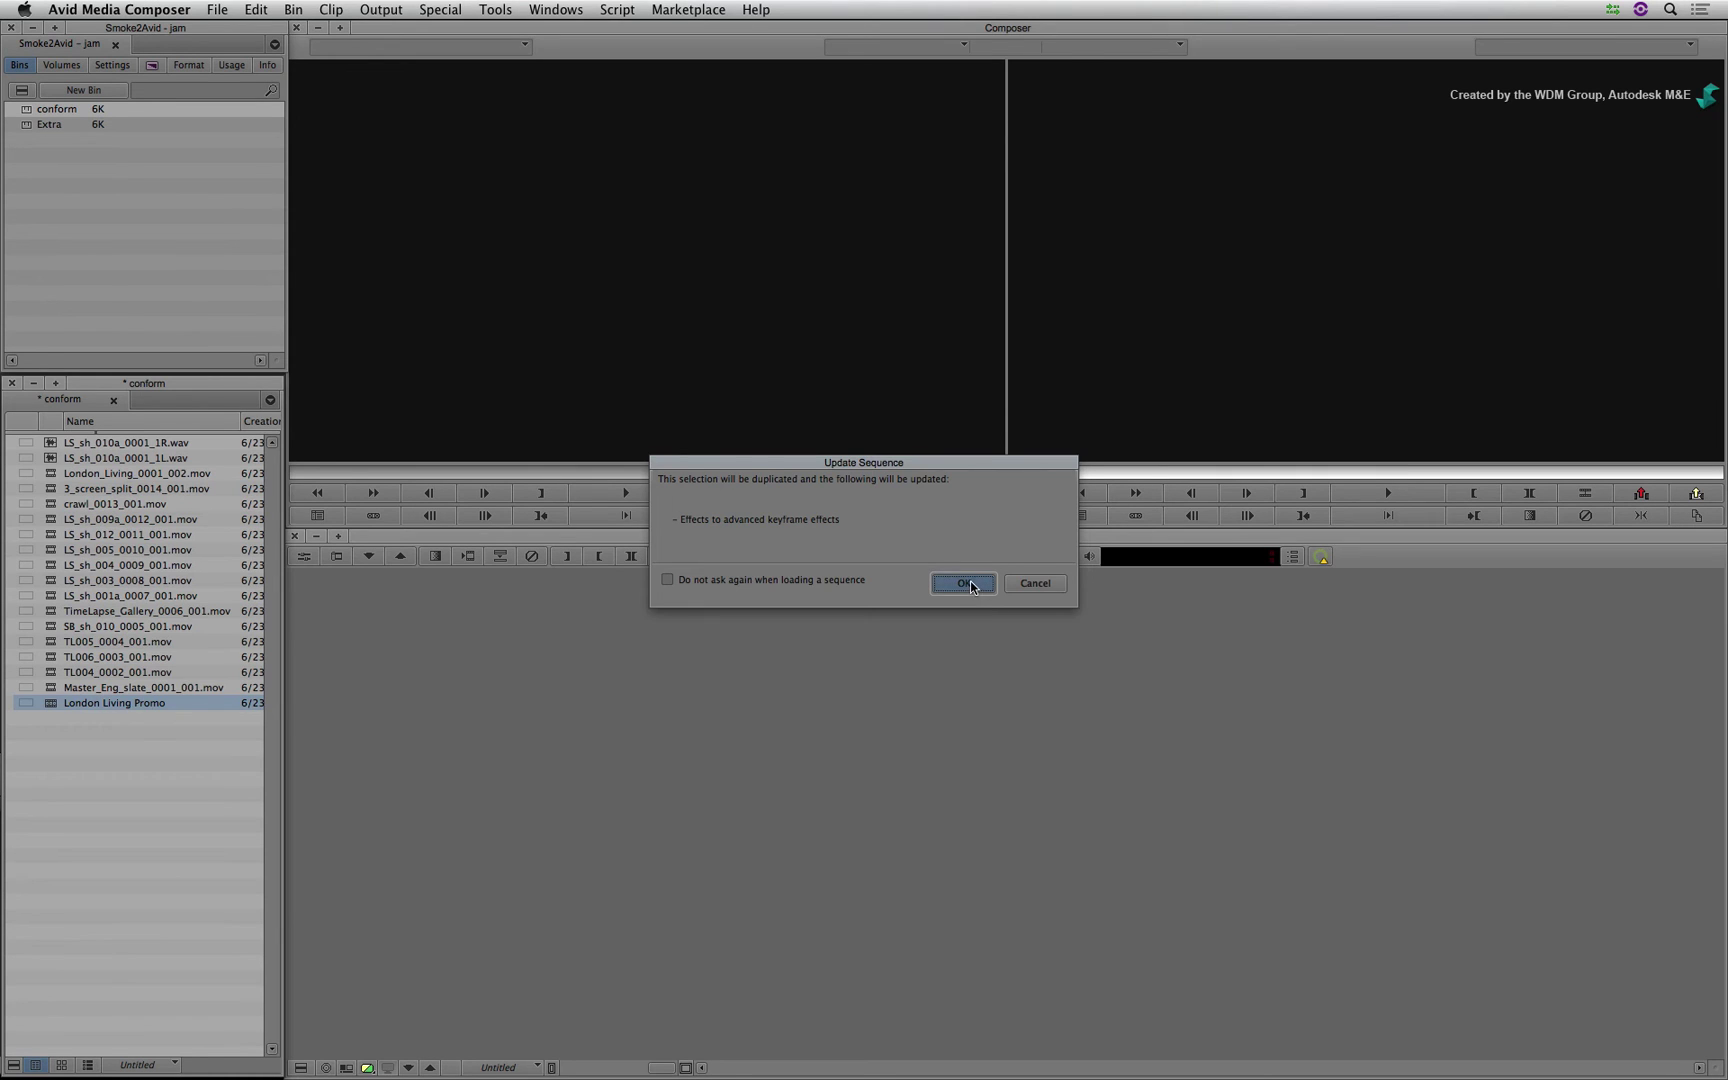
pyautogui.click(964, 583)
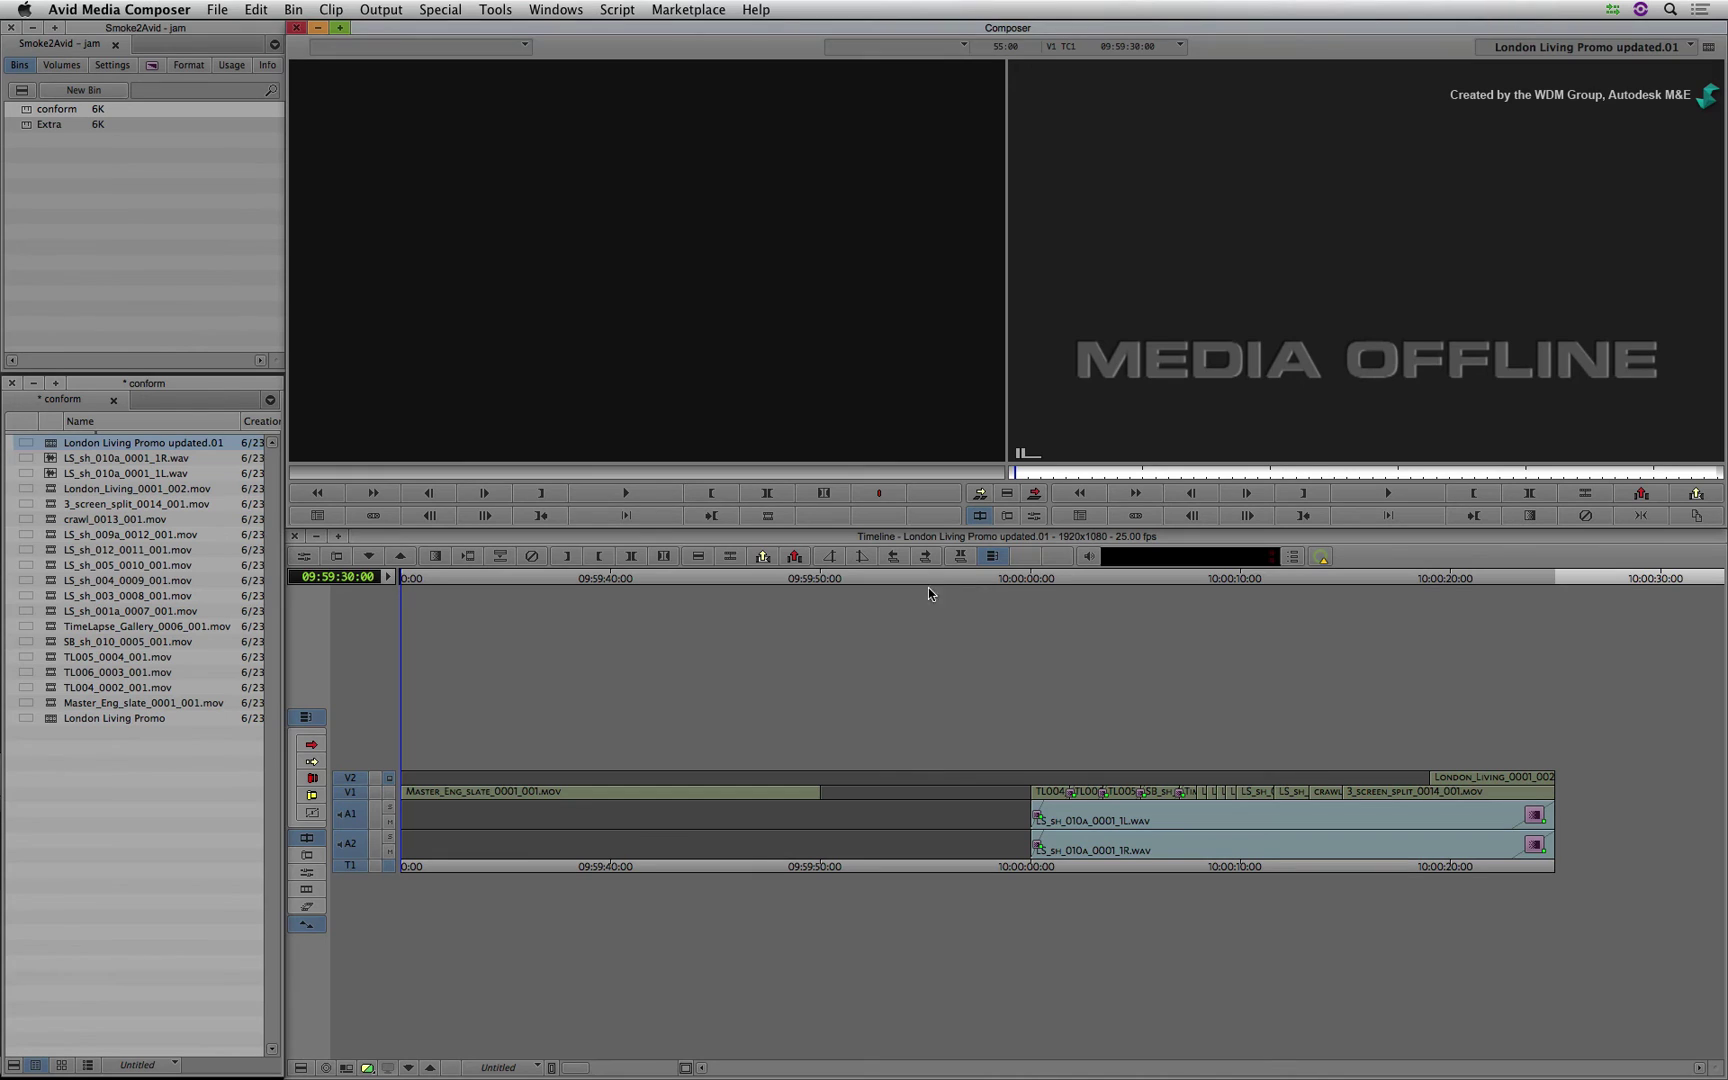
pyautogui.moveTo(448, 809); pyautogui.dragTo(390, 810)
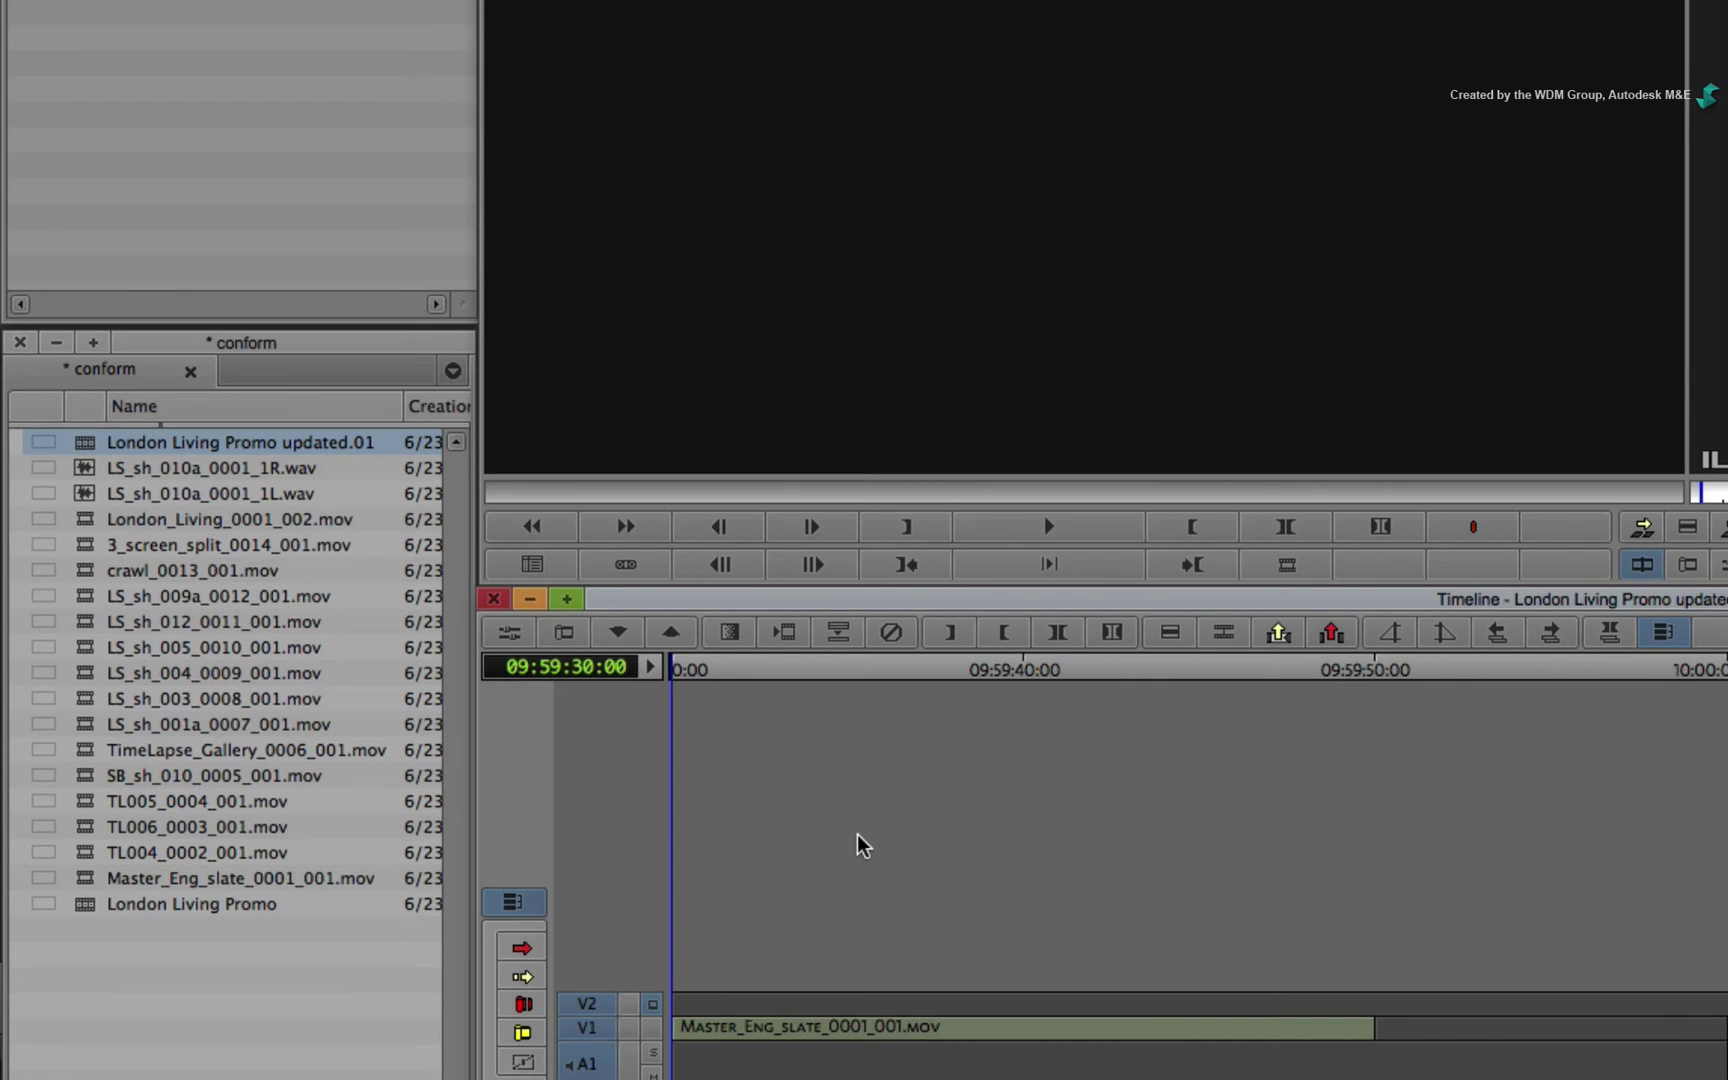
# Select every clip in the conform bin and batch import offline clips only, listing 17 clips
pyautogui.click(251, 1024)
pyautogui.press('super+a')
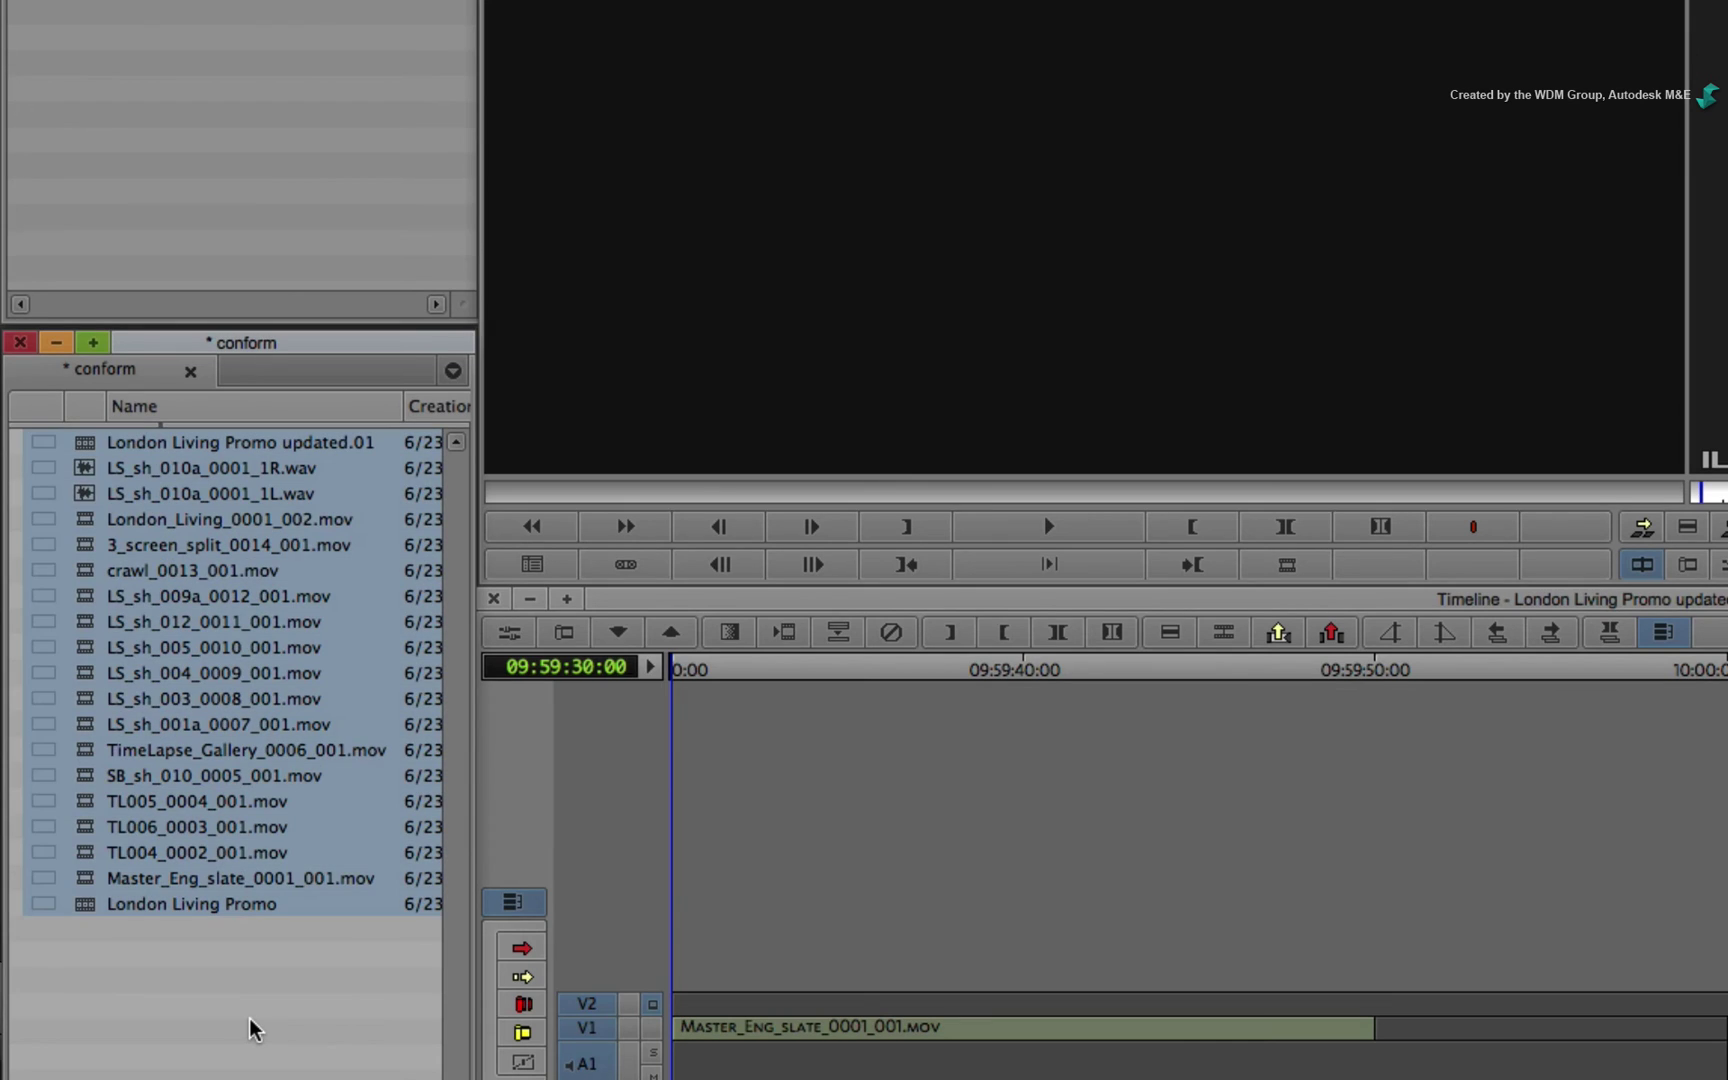
pyautogui.rightClick(242, 893)
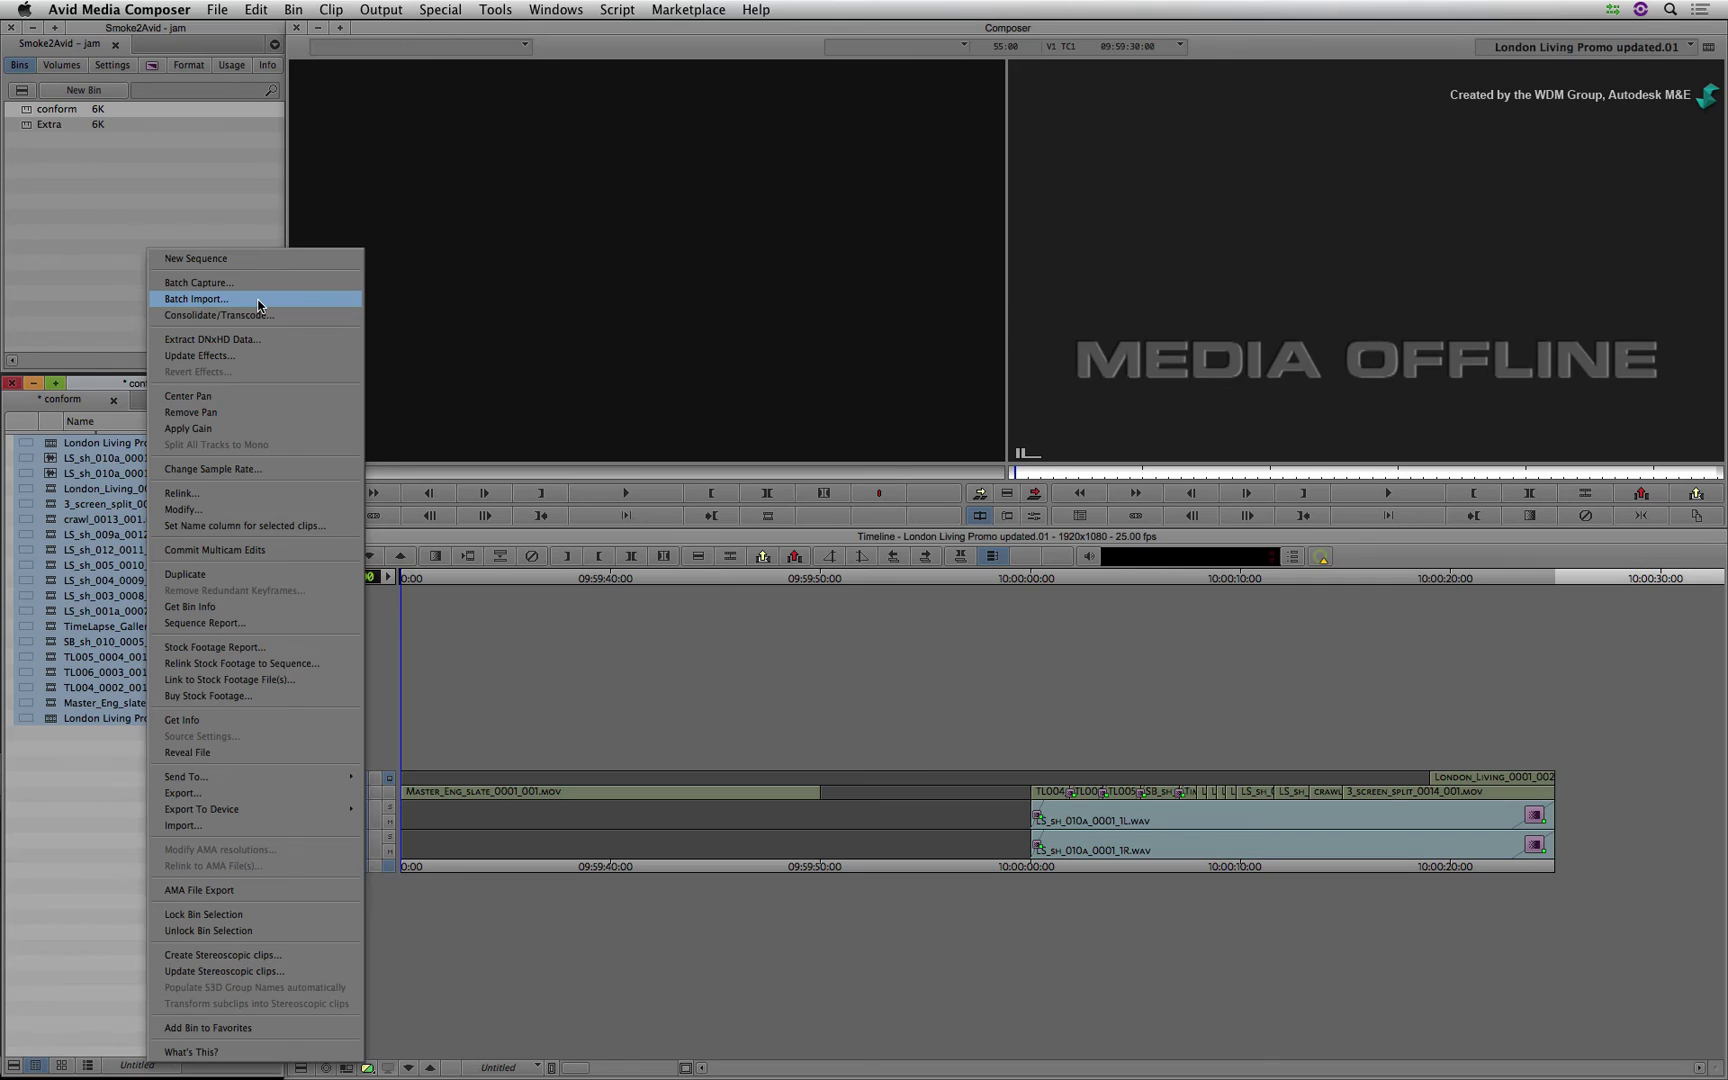
pyautogui.click(432, 202)
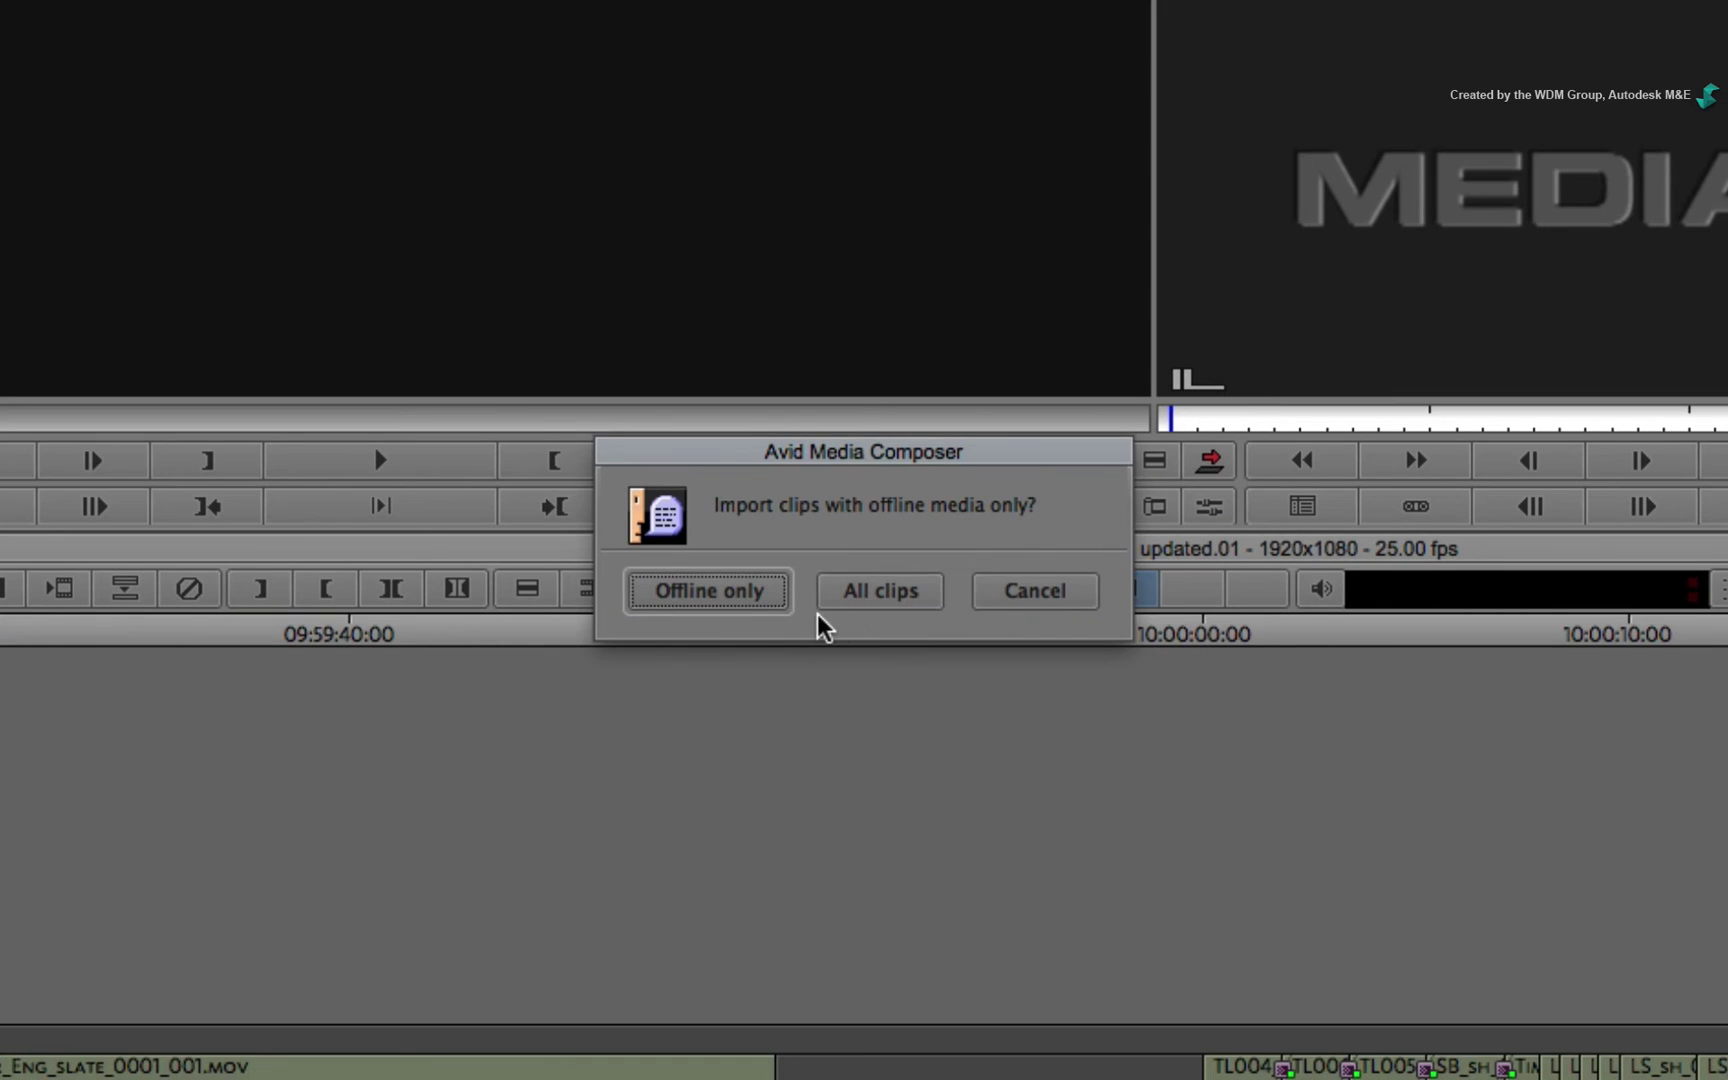
pyautogui.click(752, 607)
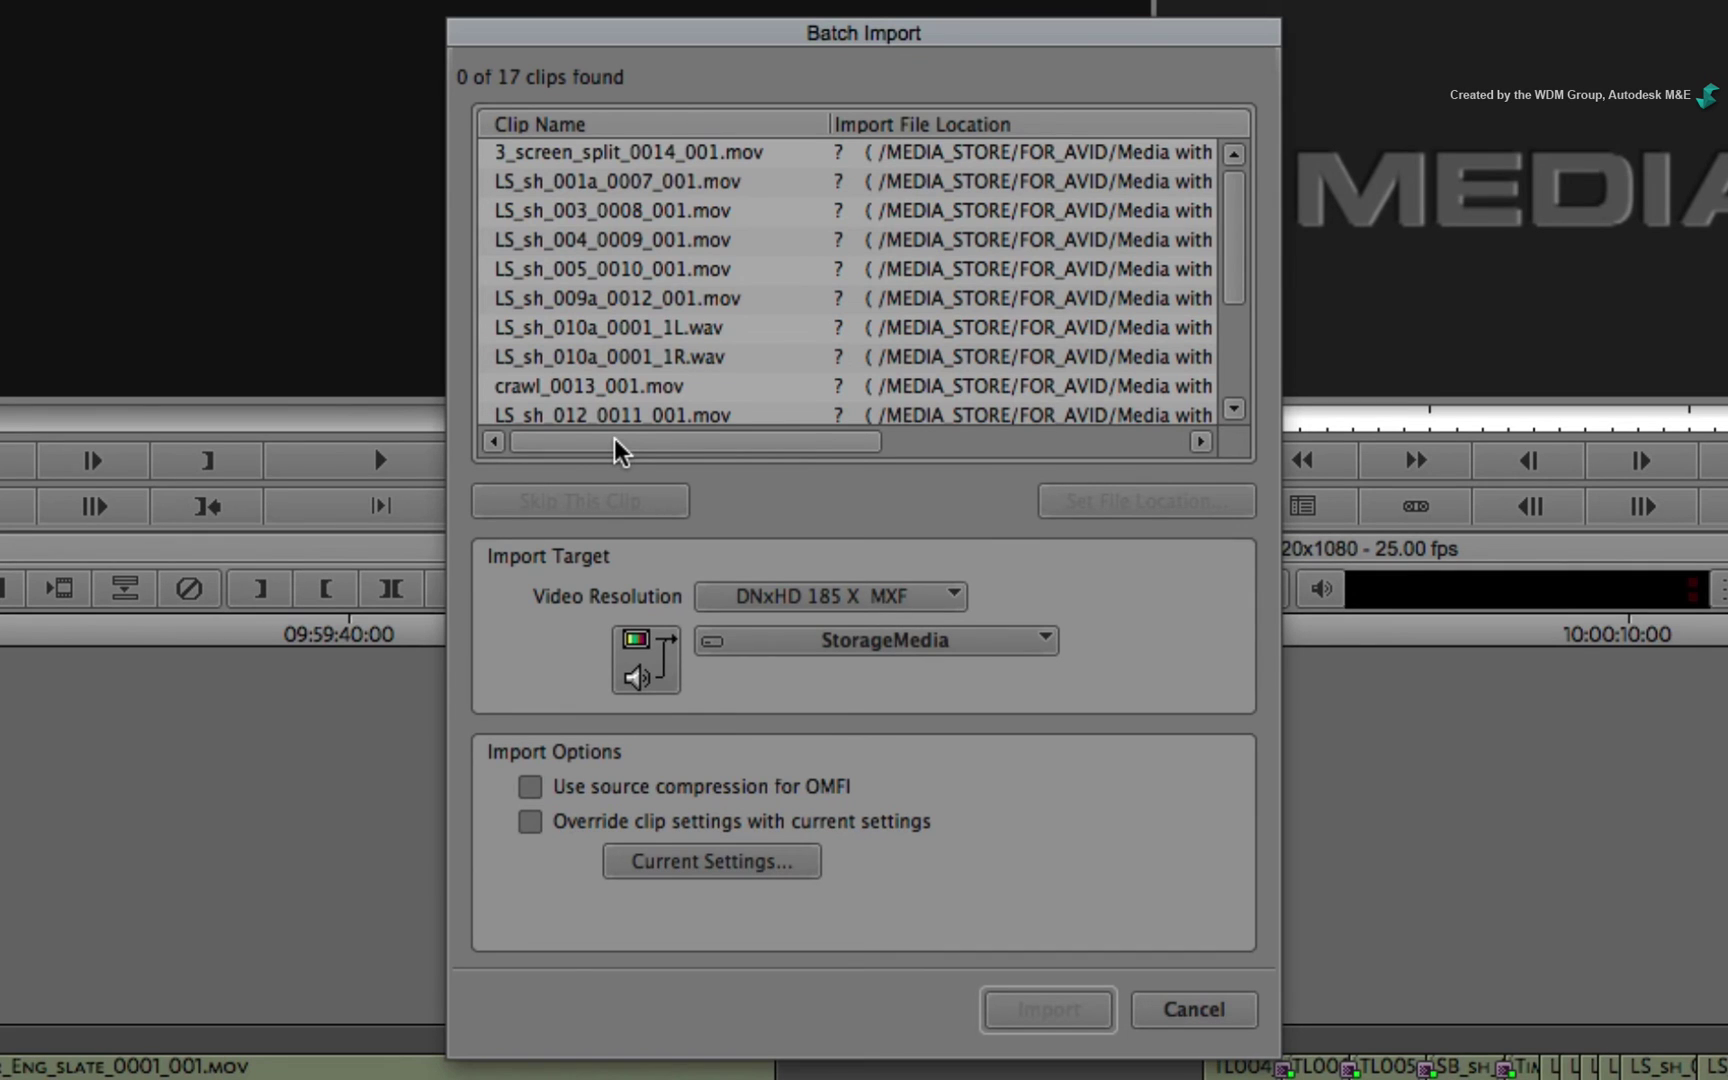
pyautogui.moveTo(616, 450); pyautogui.dragTo(505, 467)
# Set the file location for all clips to the MEDIA folder via 3_screen_split_0014_001.mov
pyautogui.click(645, 269)
pyautogui.press('super+a')
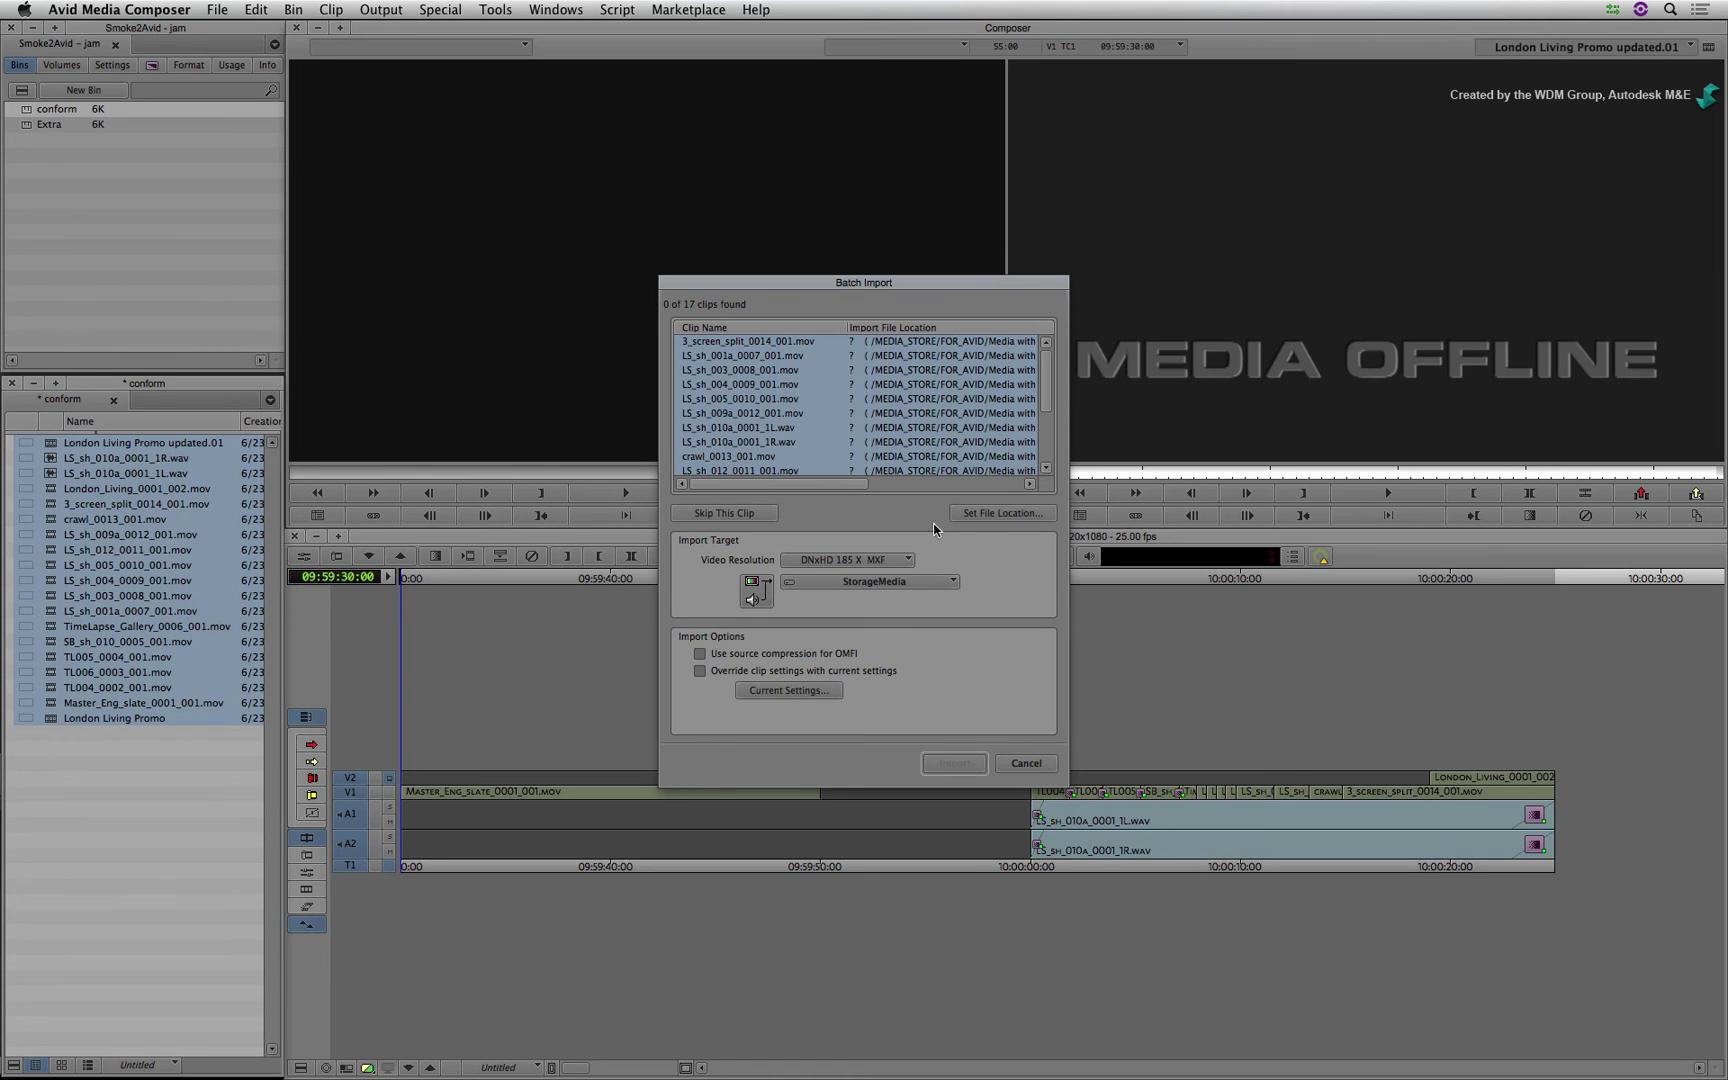
pyautogui.click(986, 513)
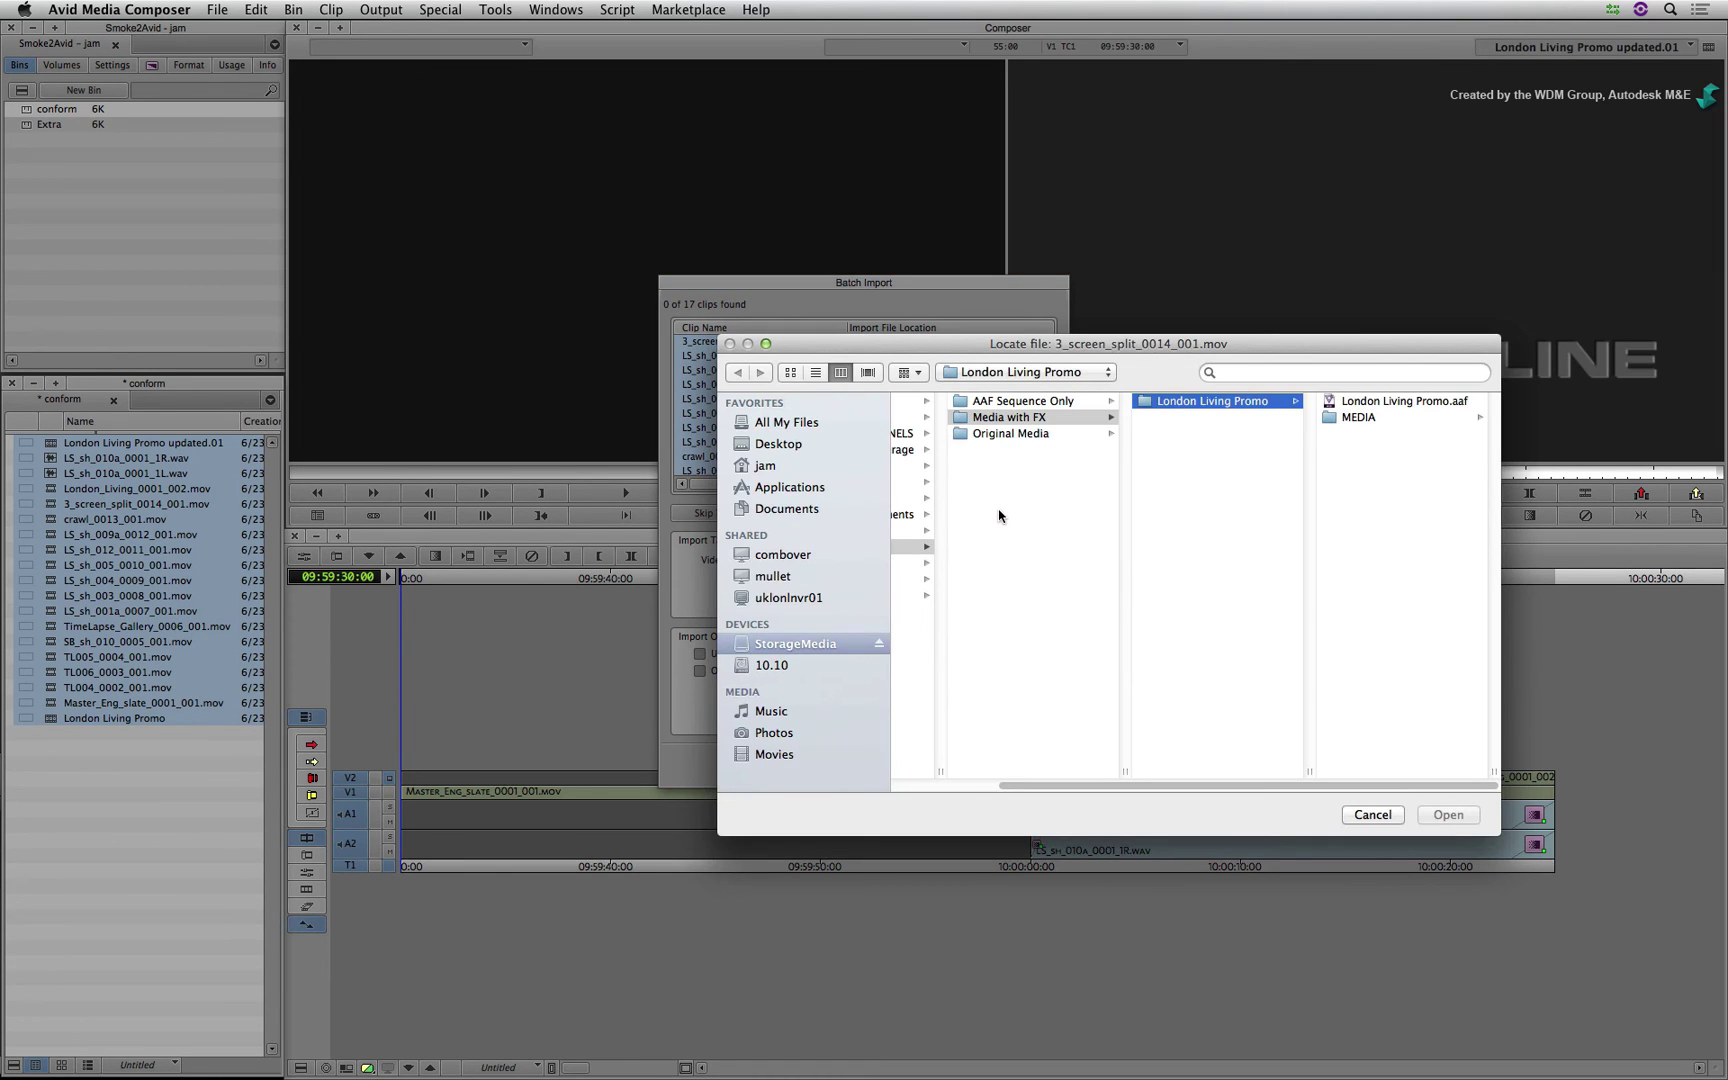
pyautogui.click(1358, 417)
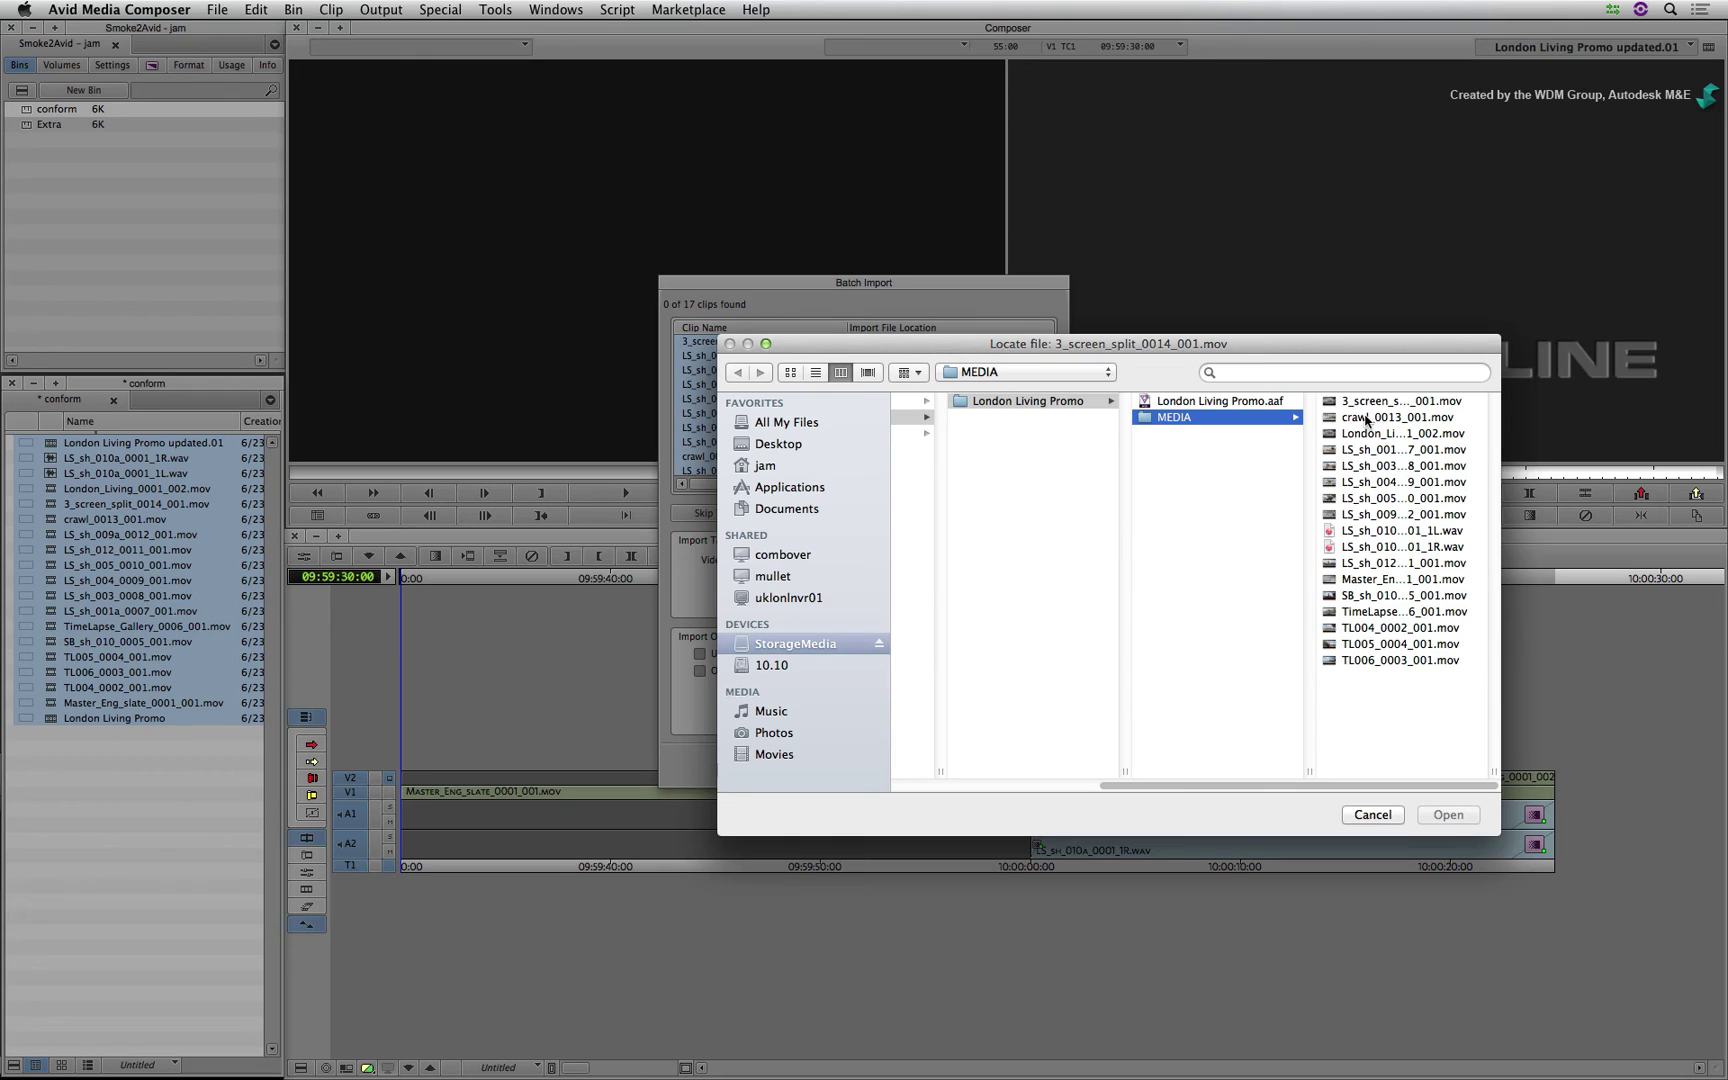
pyautogui.click(1366, 402)
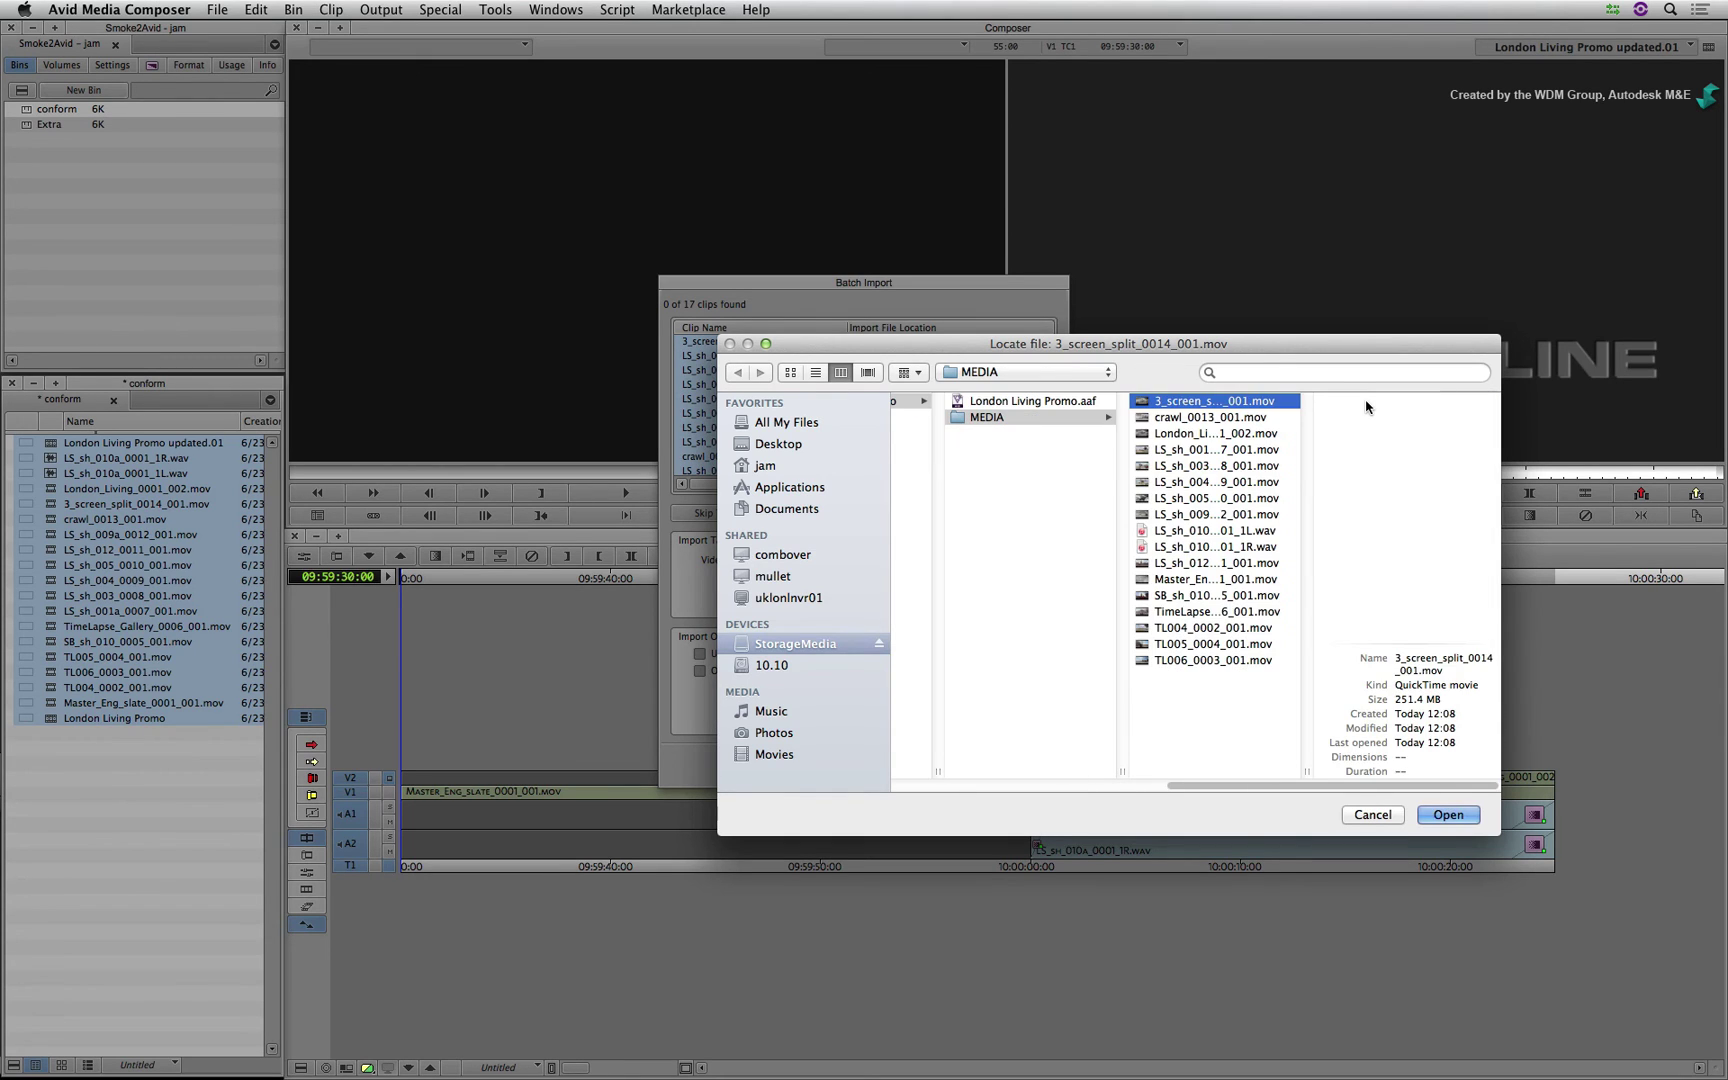
pyautogui.moveTo(1327, 561)
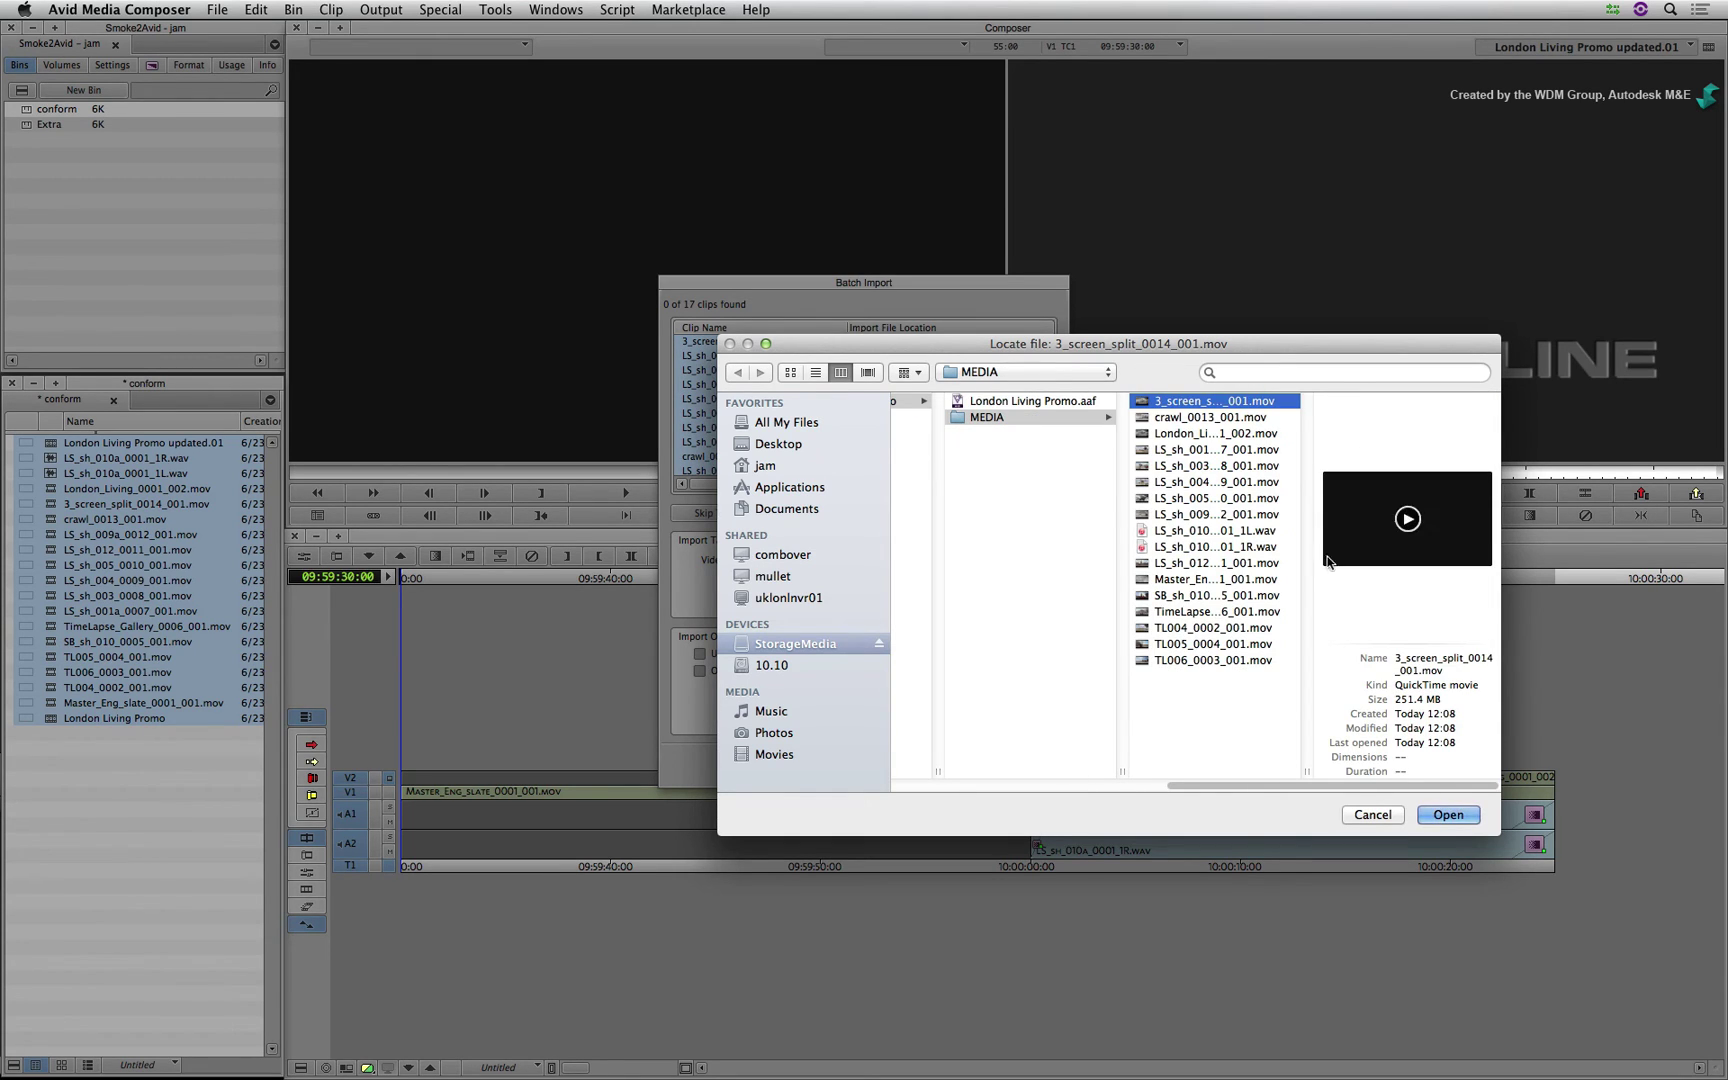
pyautogui.click(1451, 813)
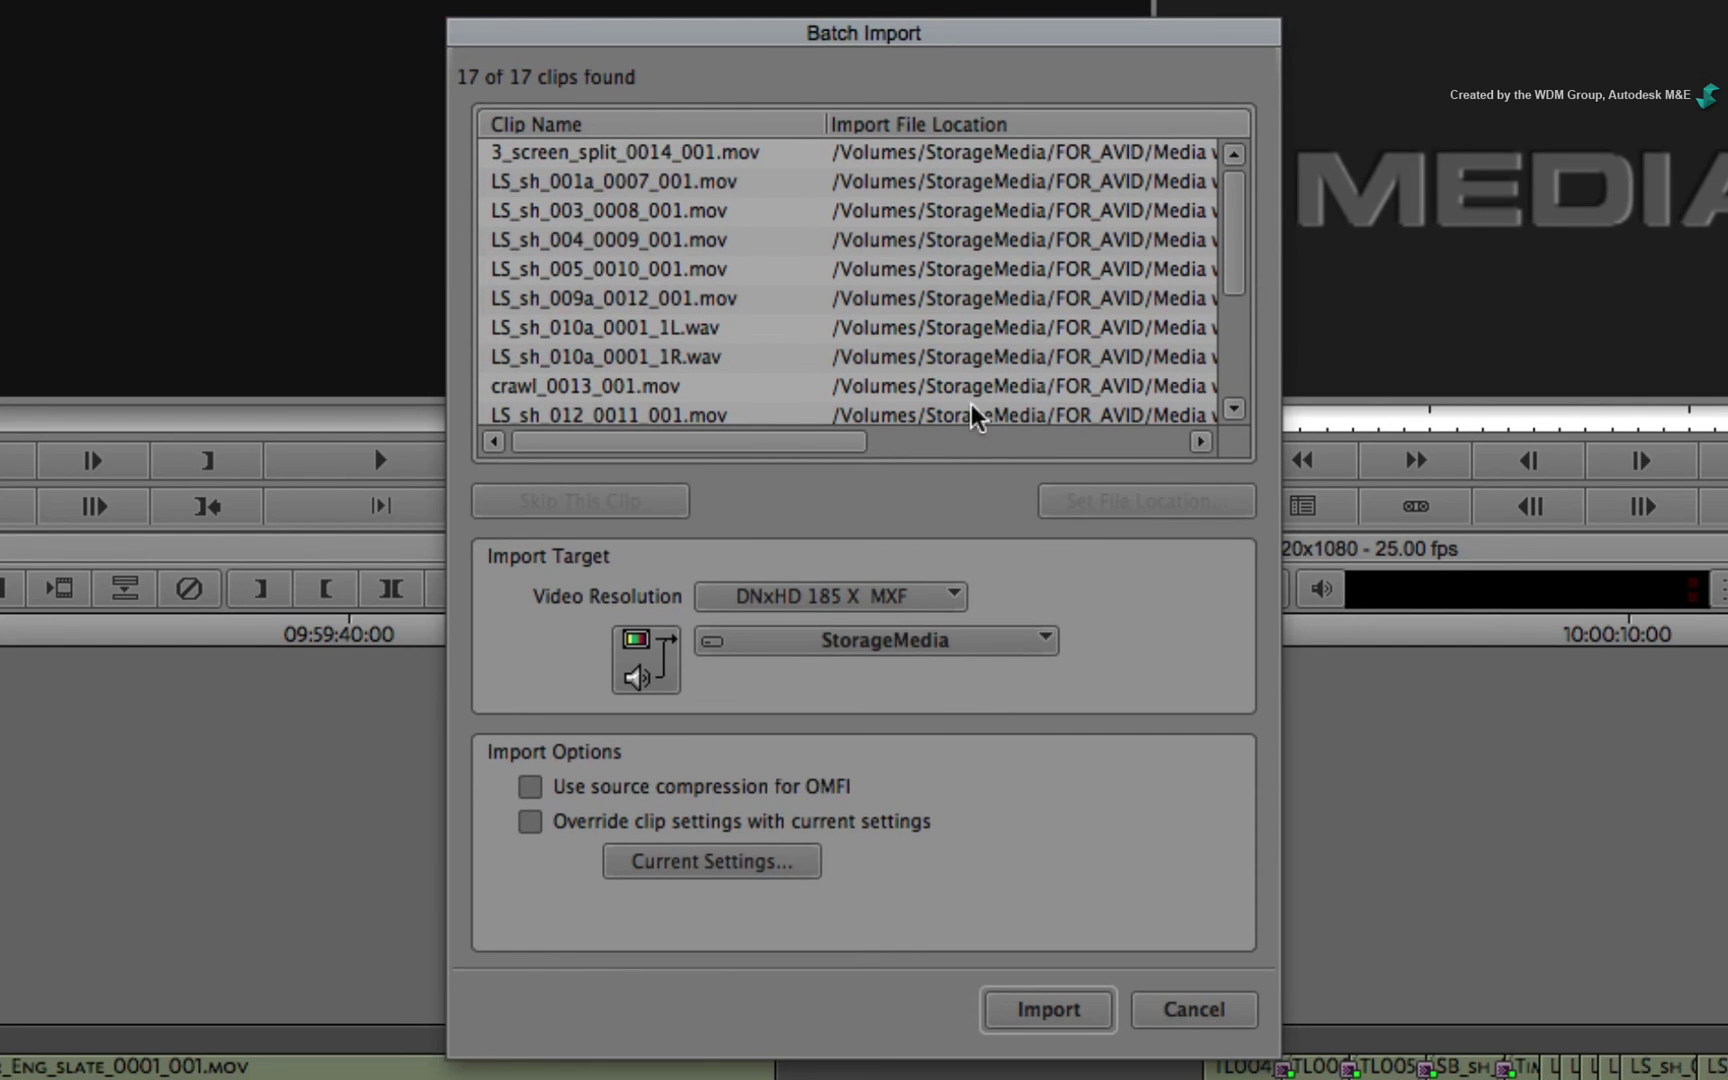
# Select all 17 relinked clips and import them as DNxHD 185 X media
pyautogui.moveTo(808, 441); pyautogui.dragTo(624, 440)
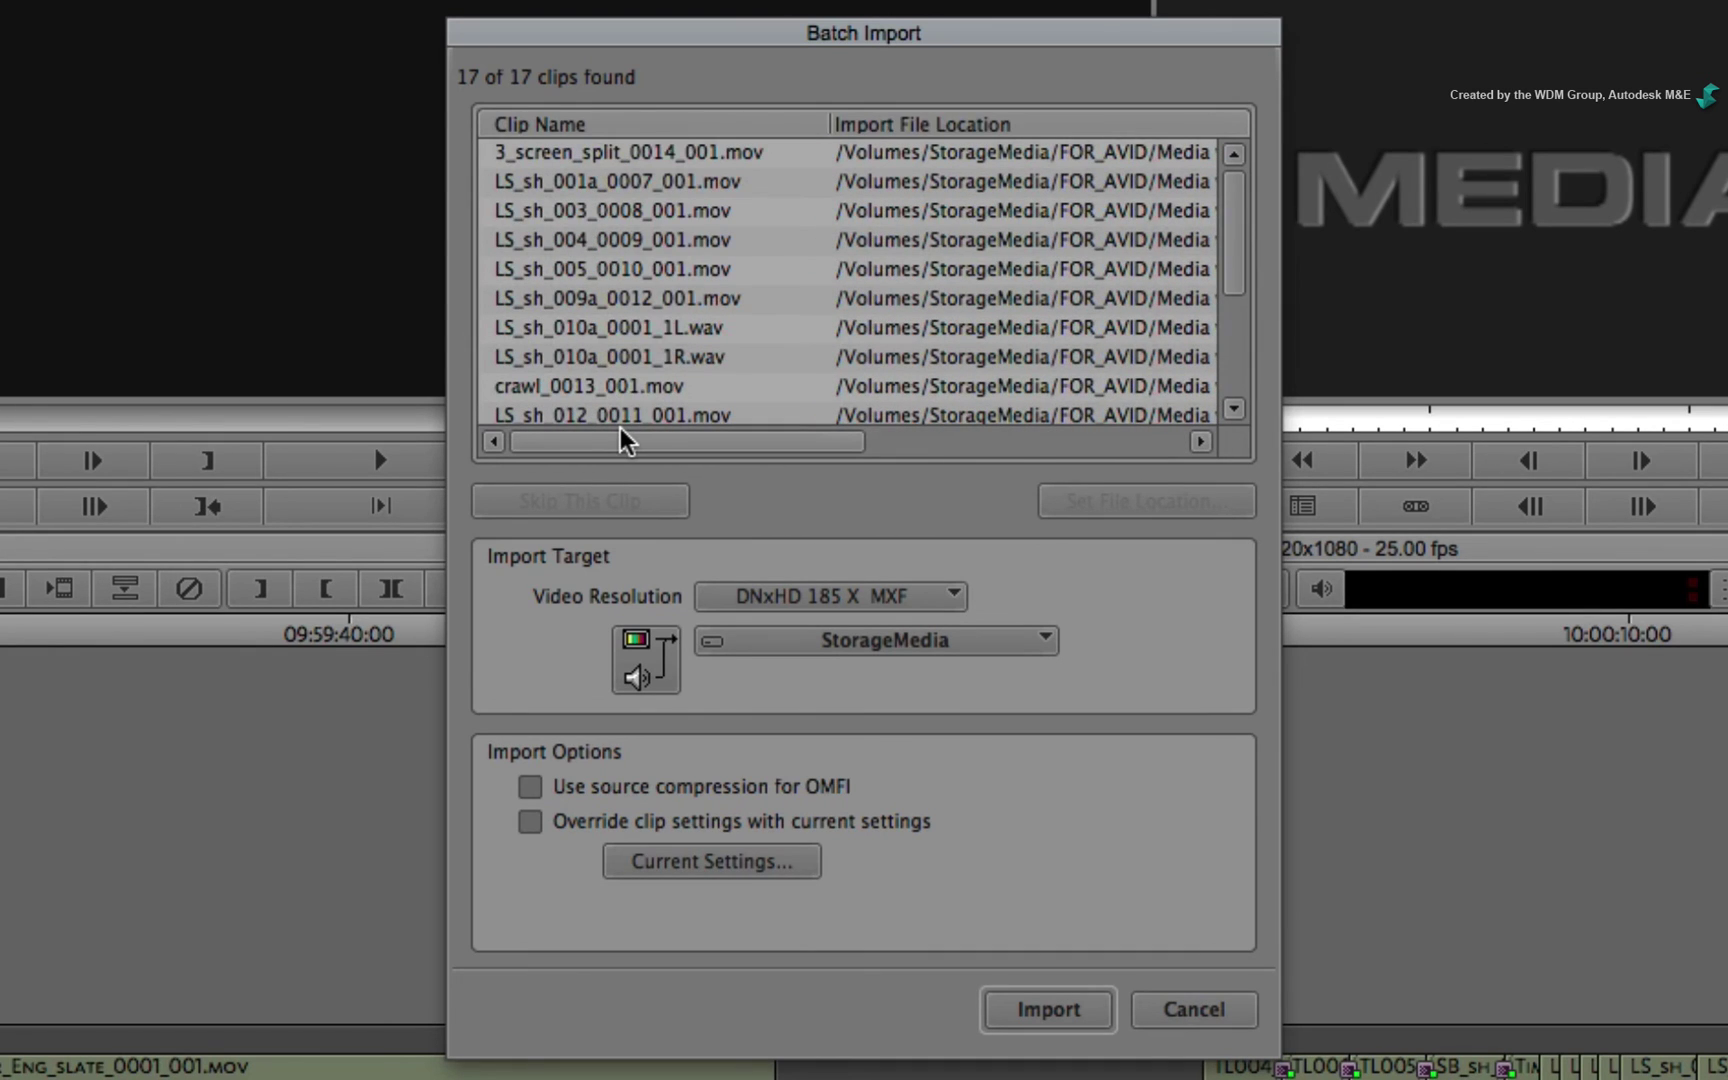
pyautogui.click(681, 298)
pyautogui.press('super+a')
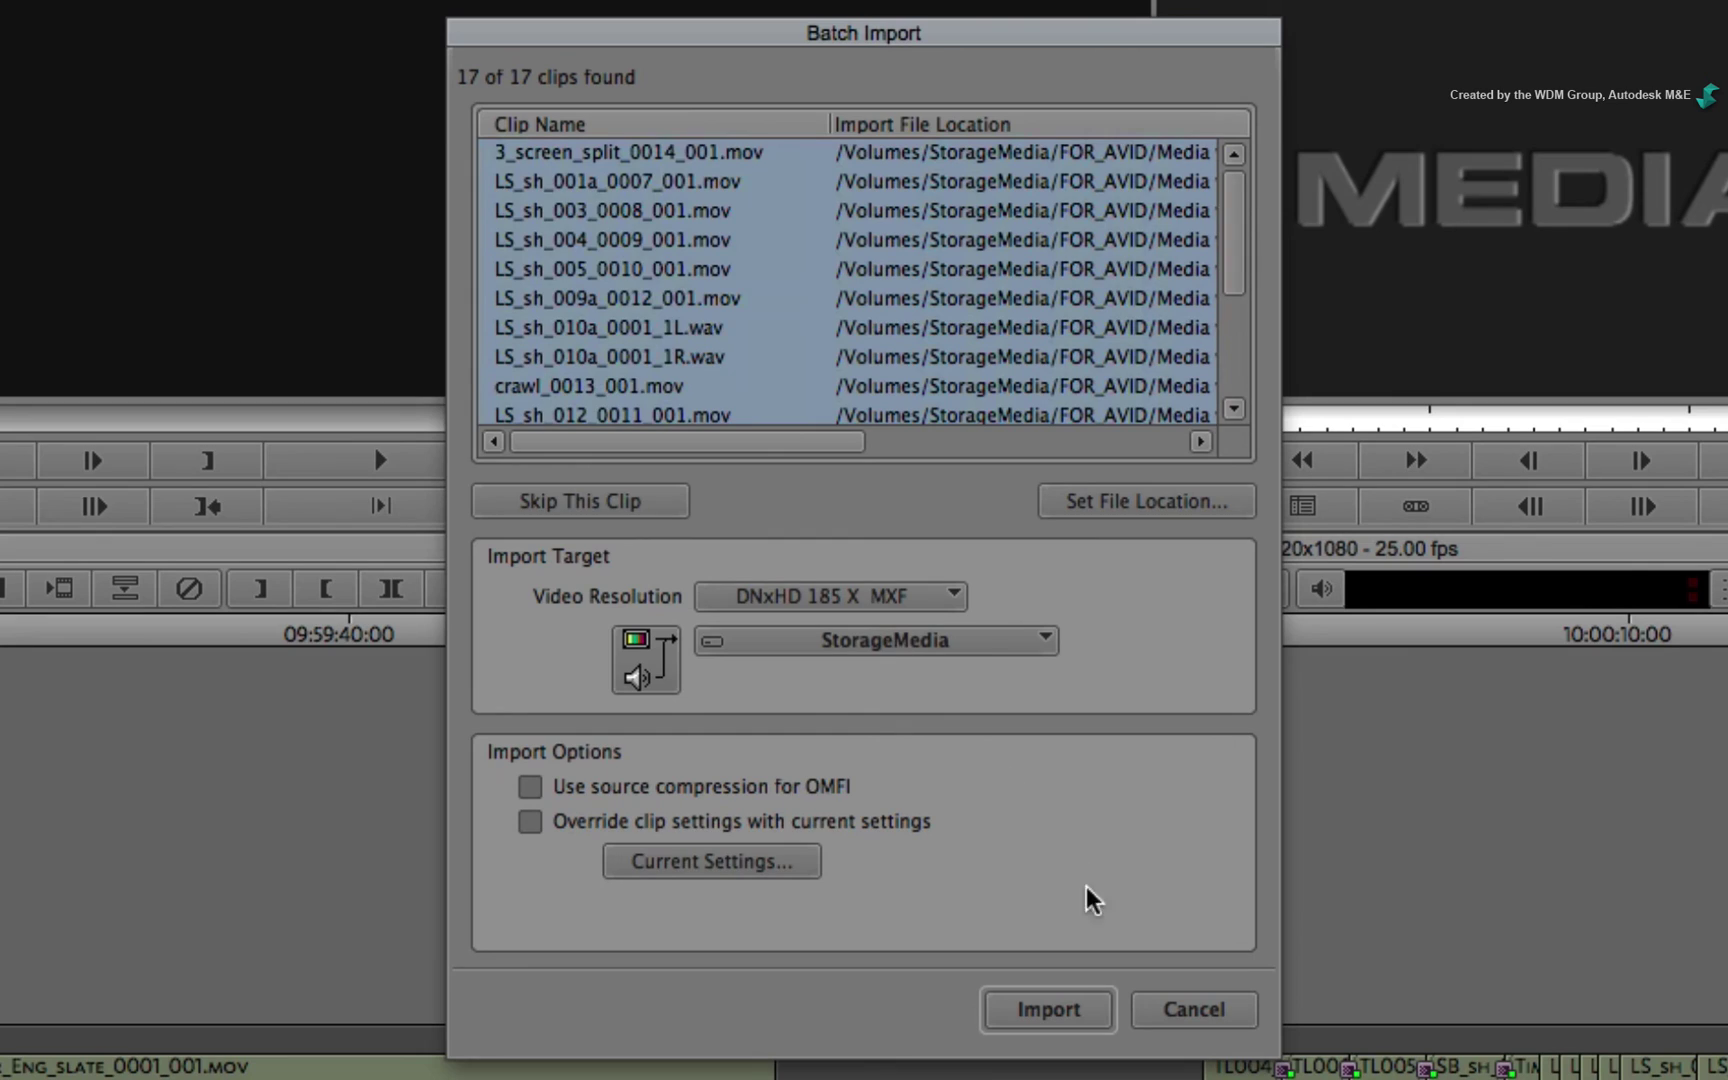
pyautogui.click(1060, 1009)
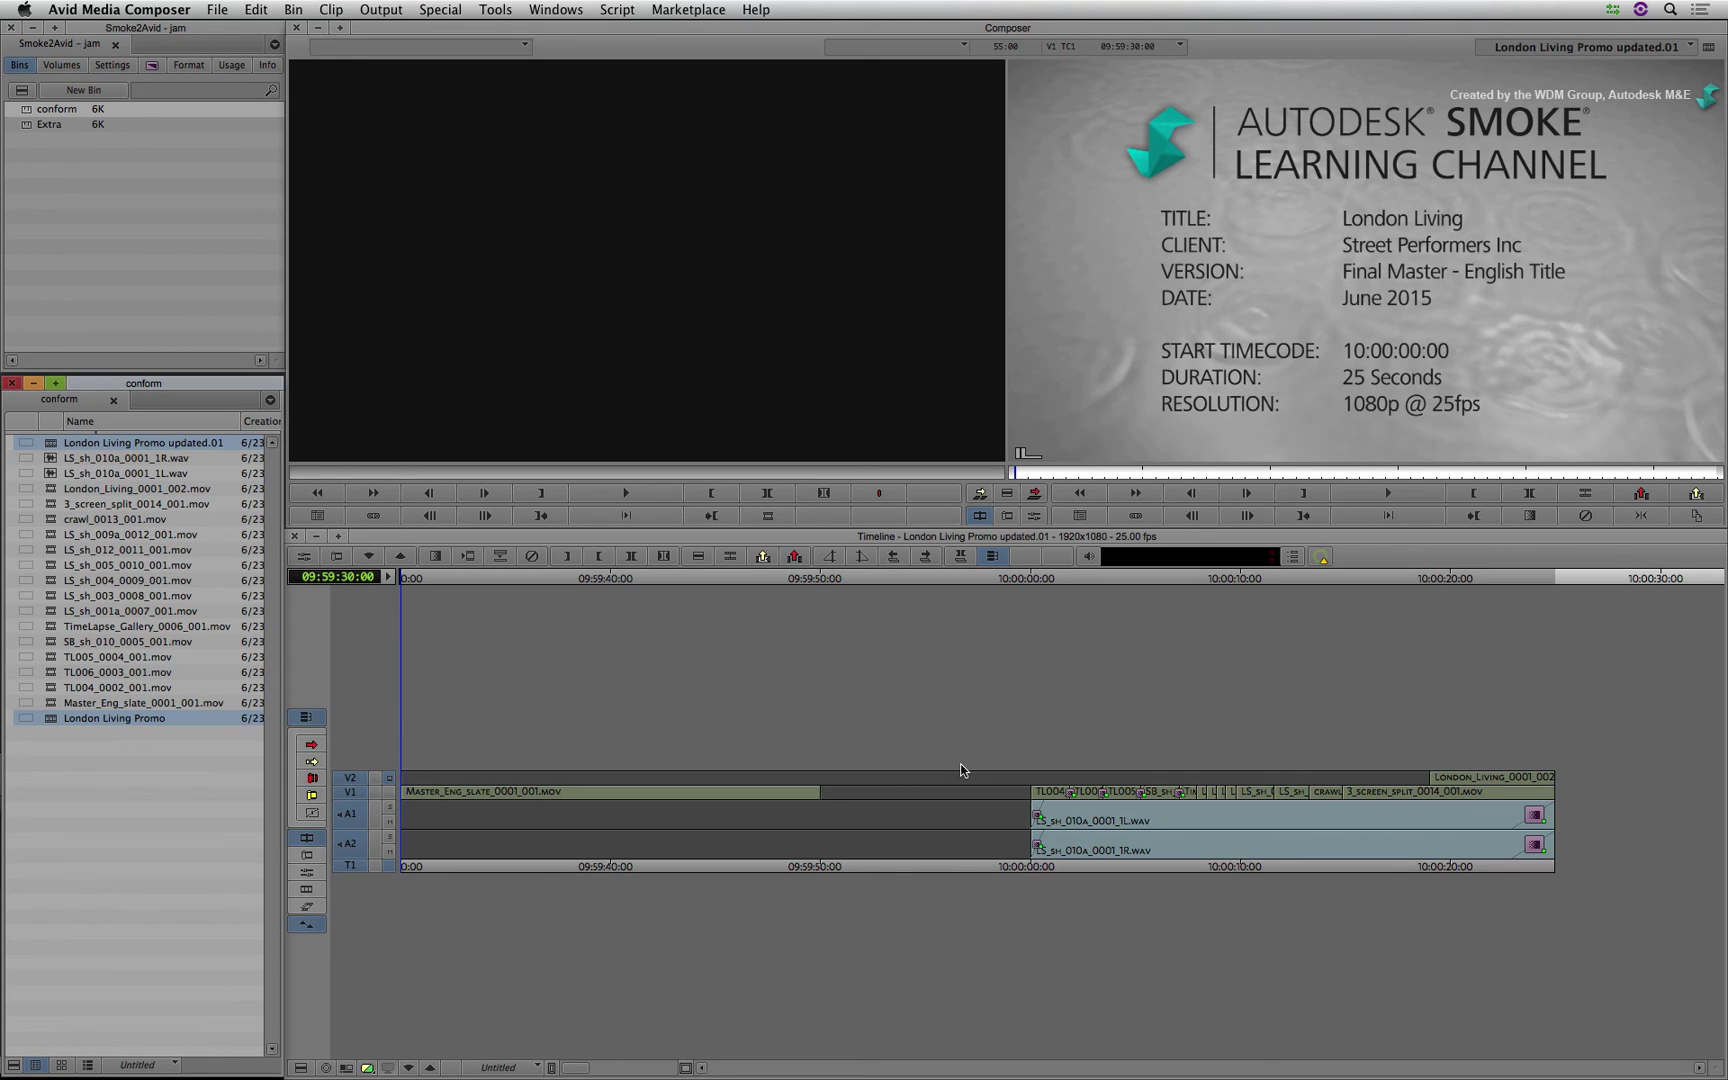
# Scrub and play London Living Promo updated.01, now showing its slate and London footage online
pyautogui.moveTo(441, 791); pyautogui.dragTo(1228, 795)
pyautogui.press('space')
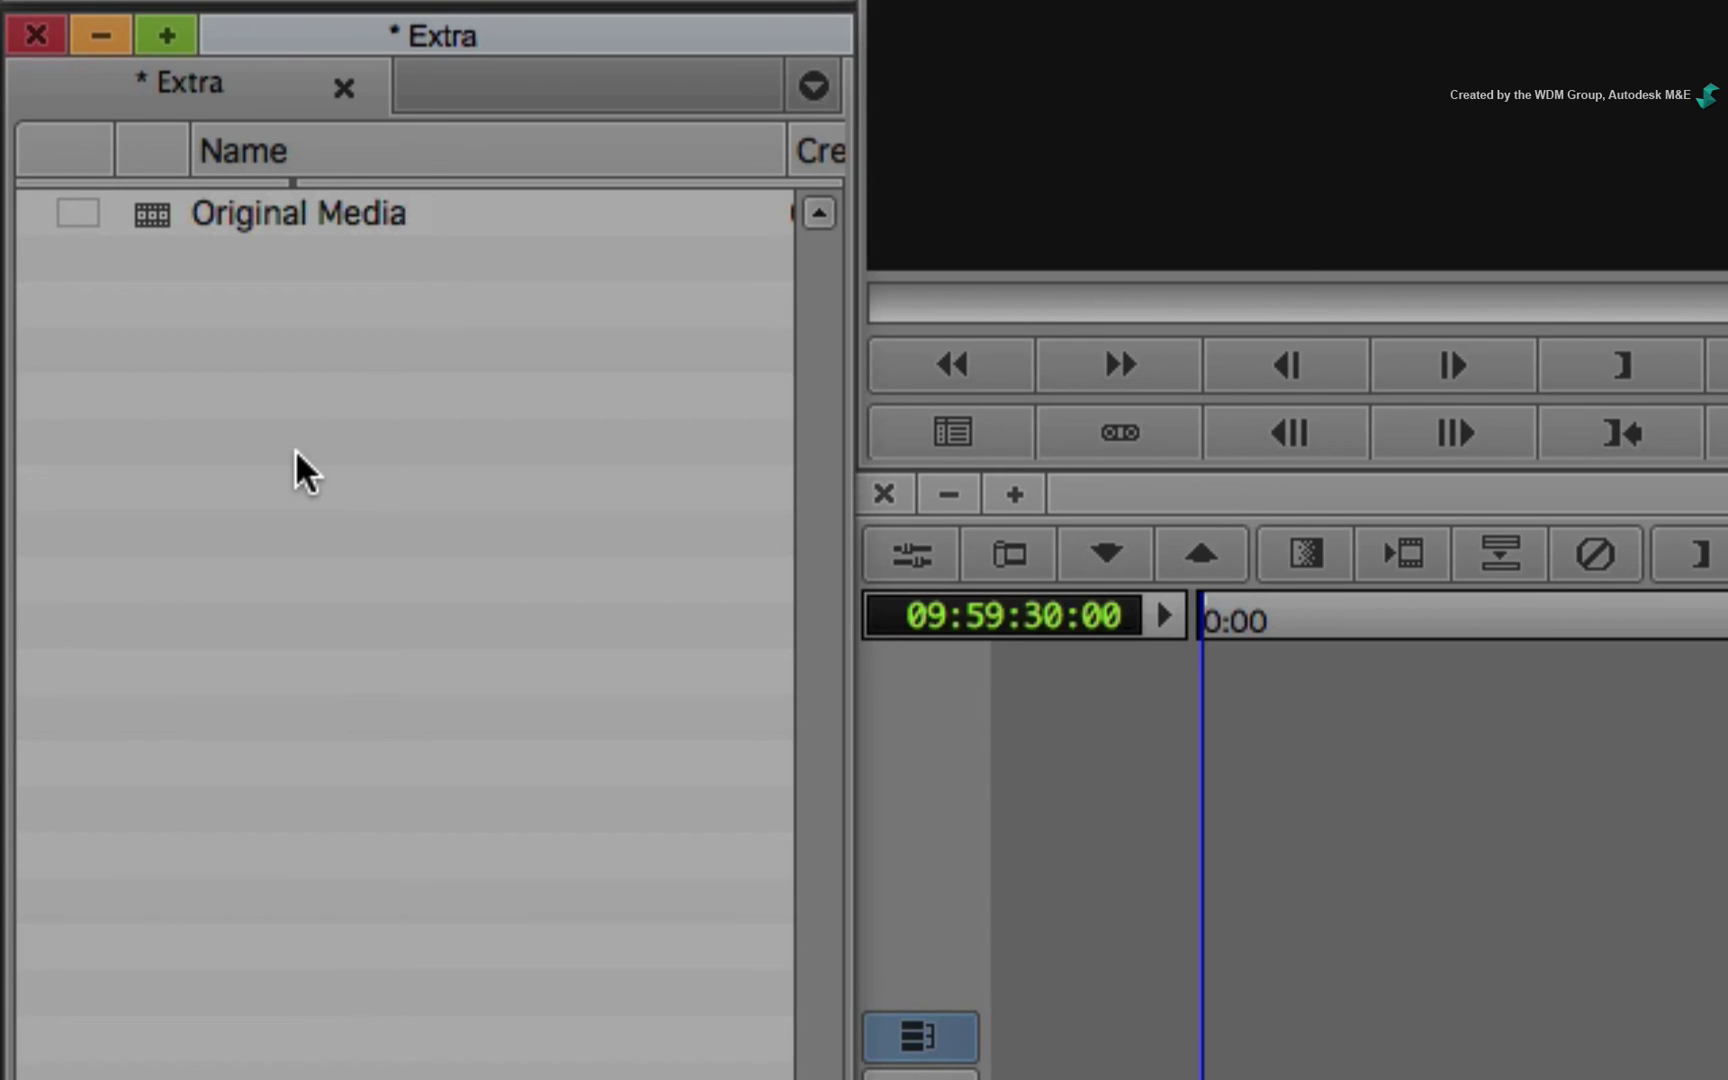
# Scrub Original Media to the London Eye shot, then load and scrub AAF Publish only
pyautogui.click(160, 218)
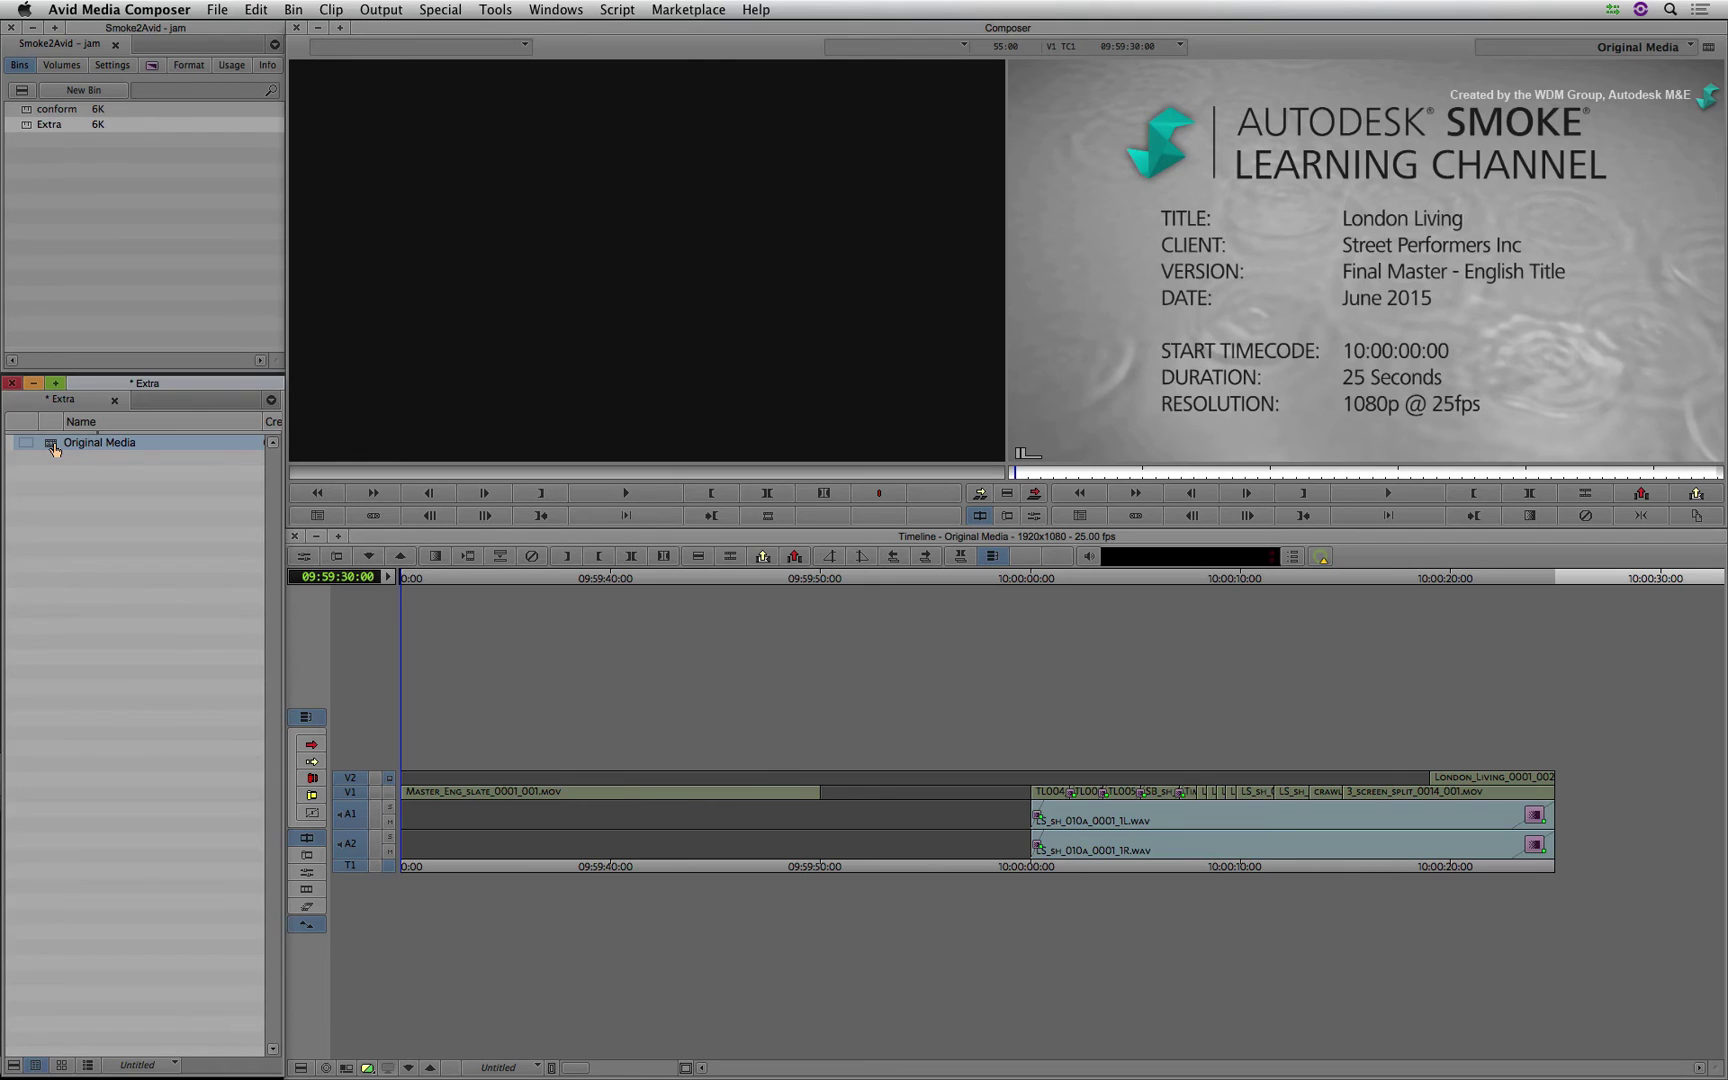
pyautogui.moveTo(480, 795); pyautogui.dragTo(1486, 724)
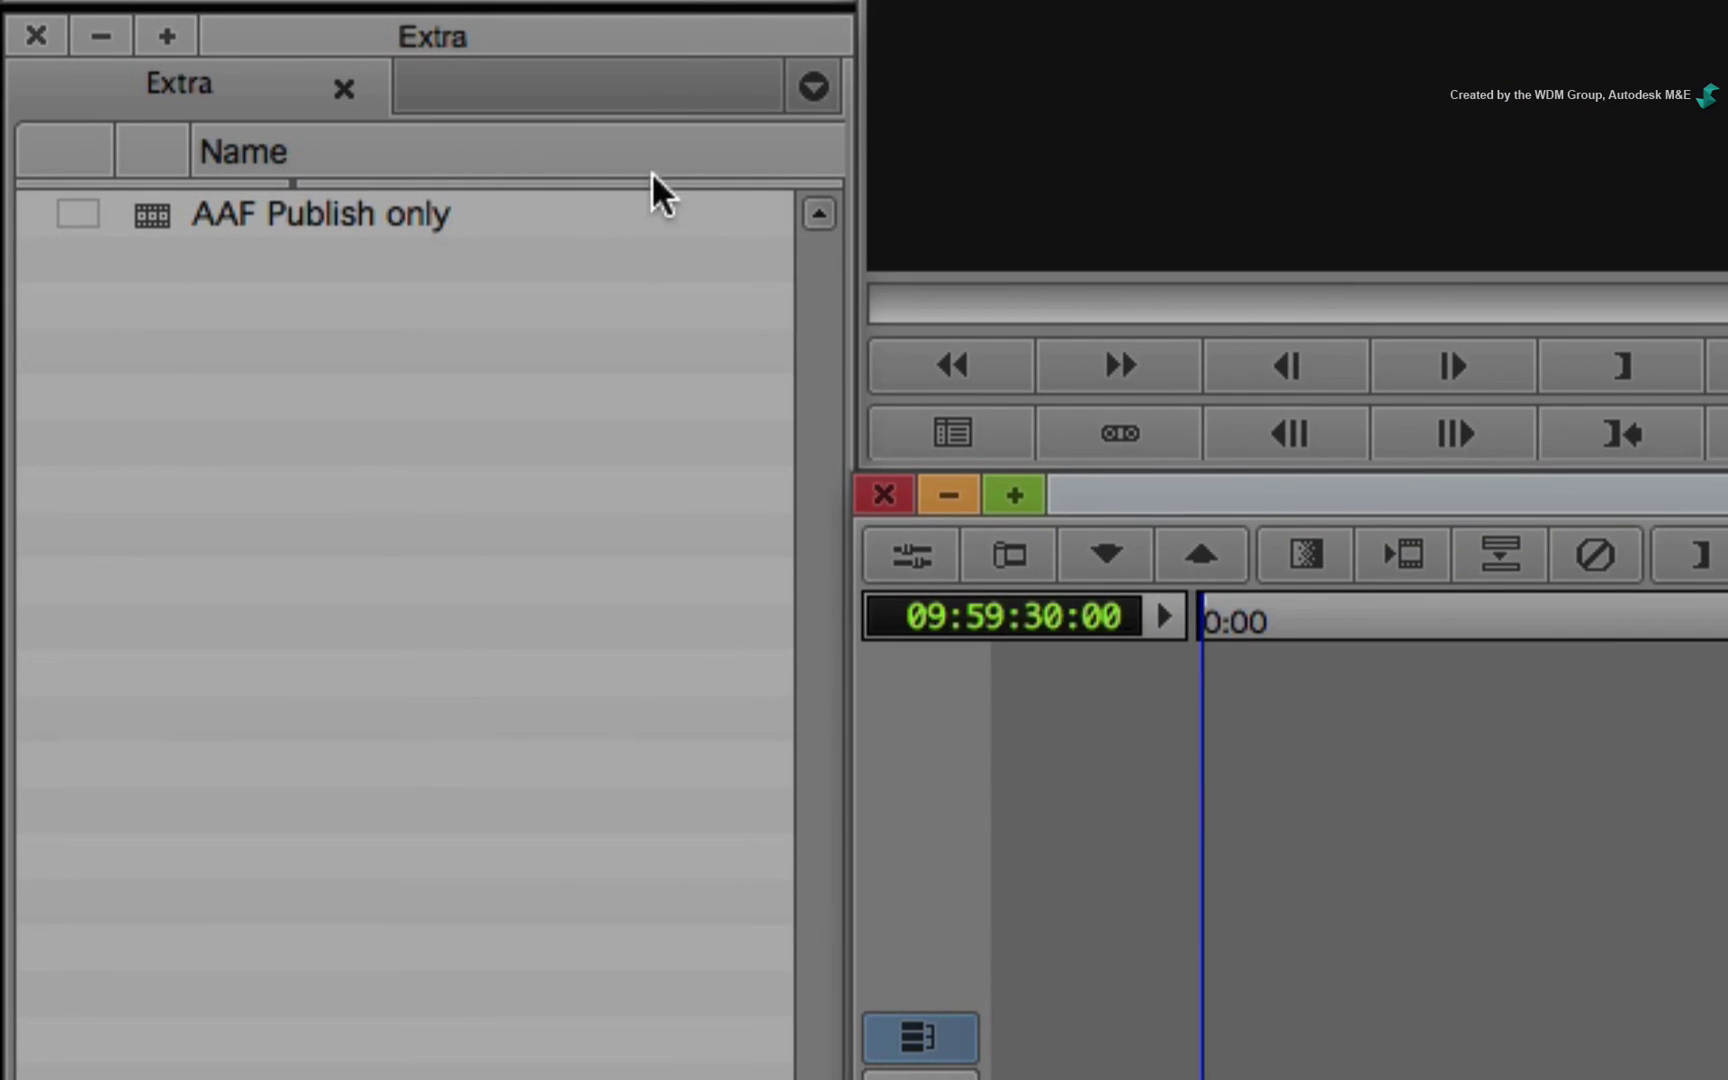
pyautogui.click(548, 206)
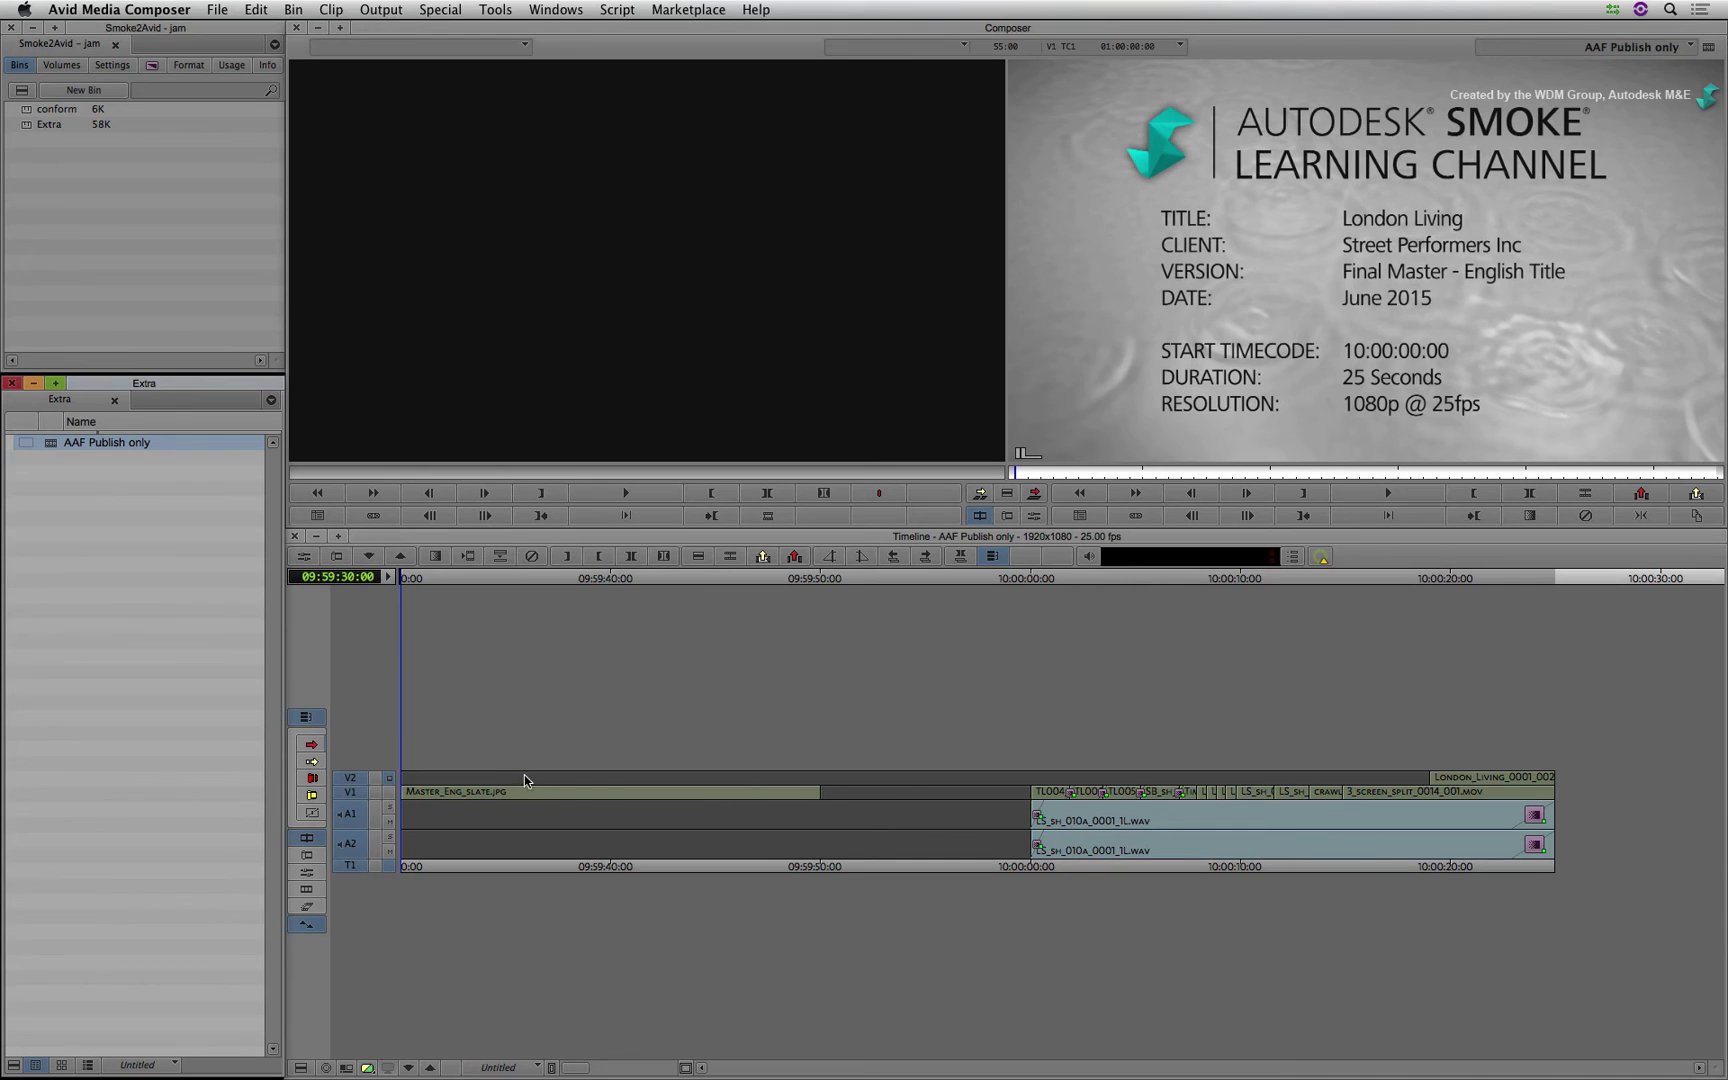
pyautogui.moveTo(527, 780); pyautogui.dragTo(1464, 743)
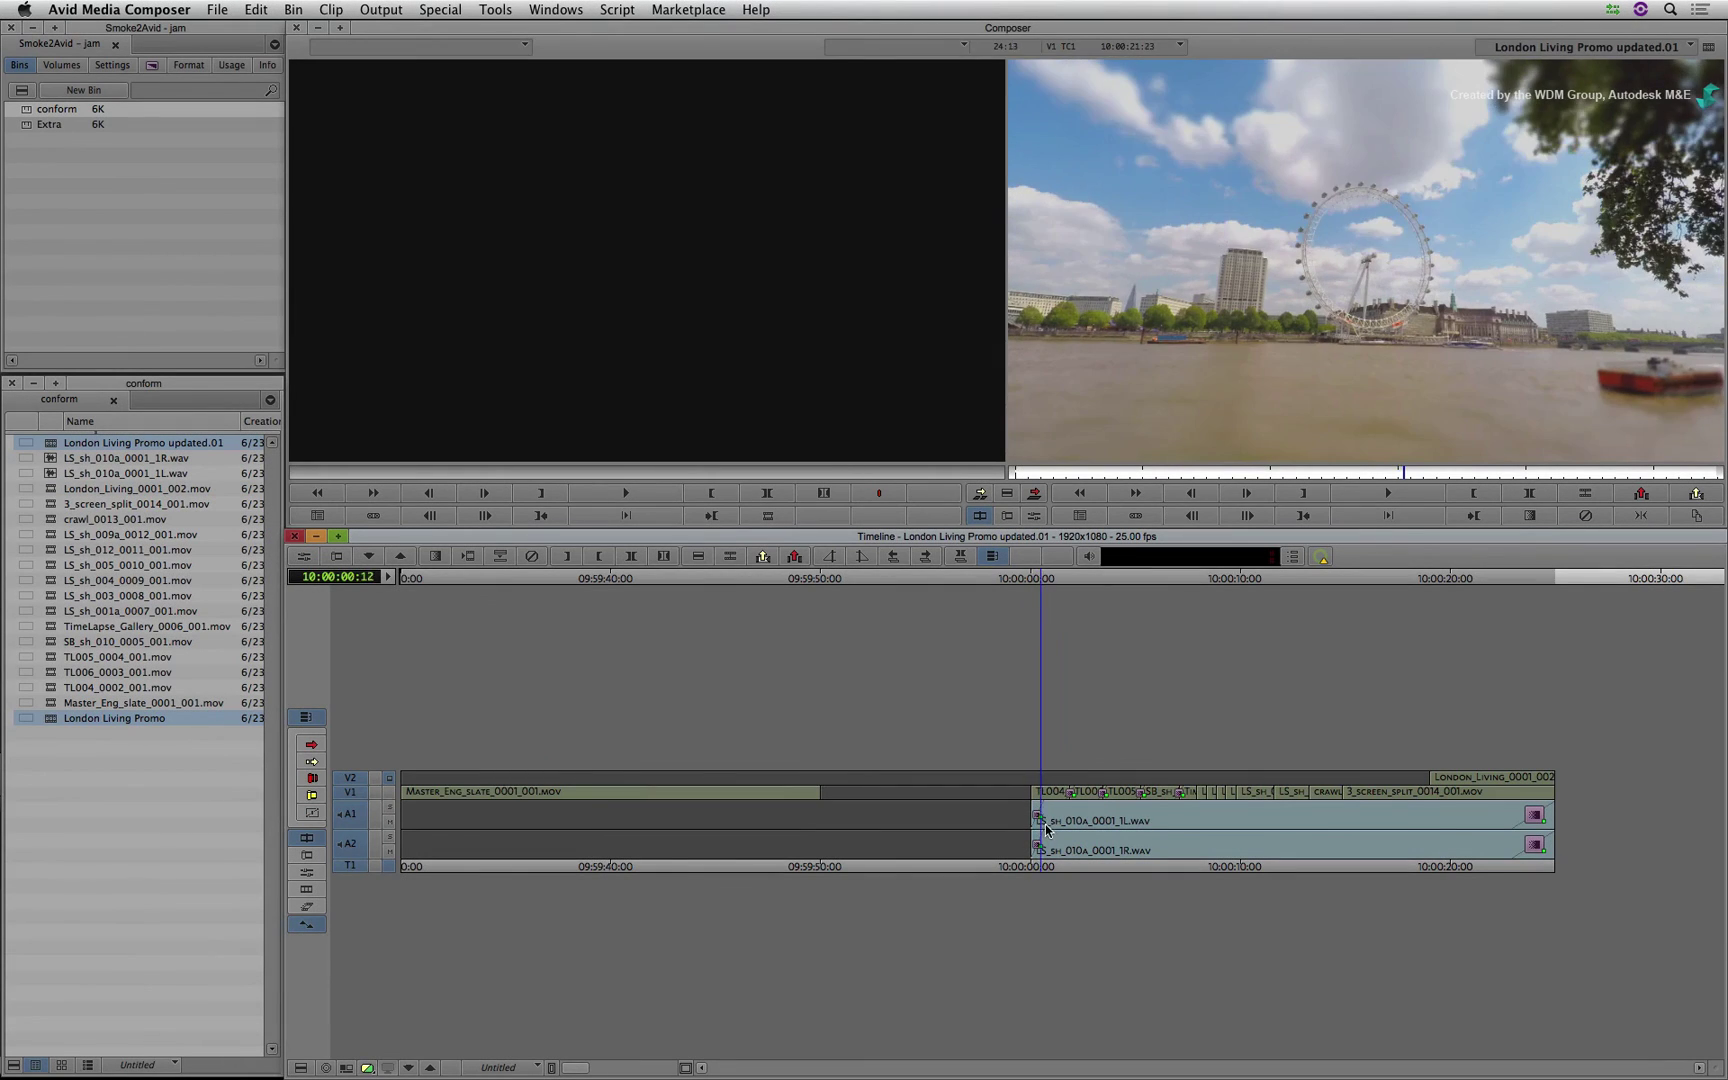
# Play London Living Promo updated.01 from 10:00:00:00 through to its closing London Living title
pyautogui.moveTo(1047, 830); pyautogui.dragTo(1496, 818)
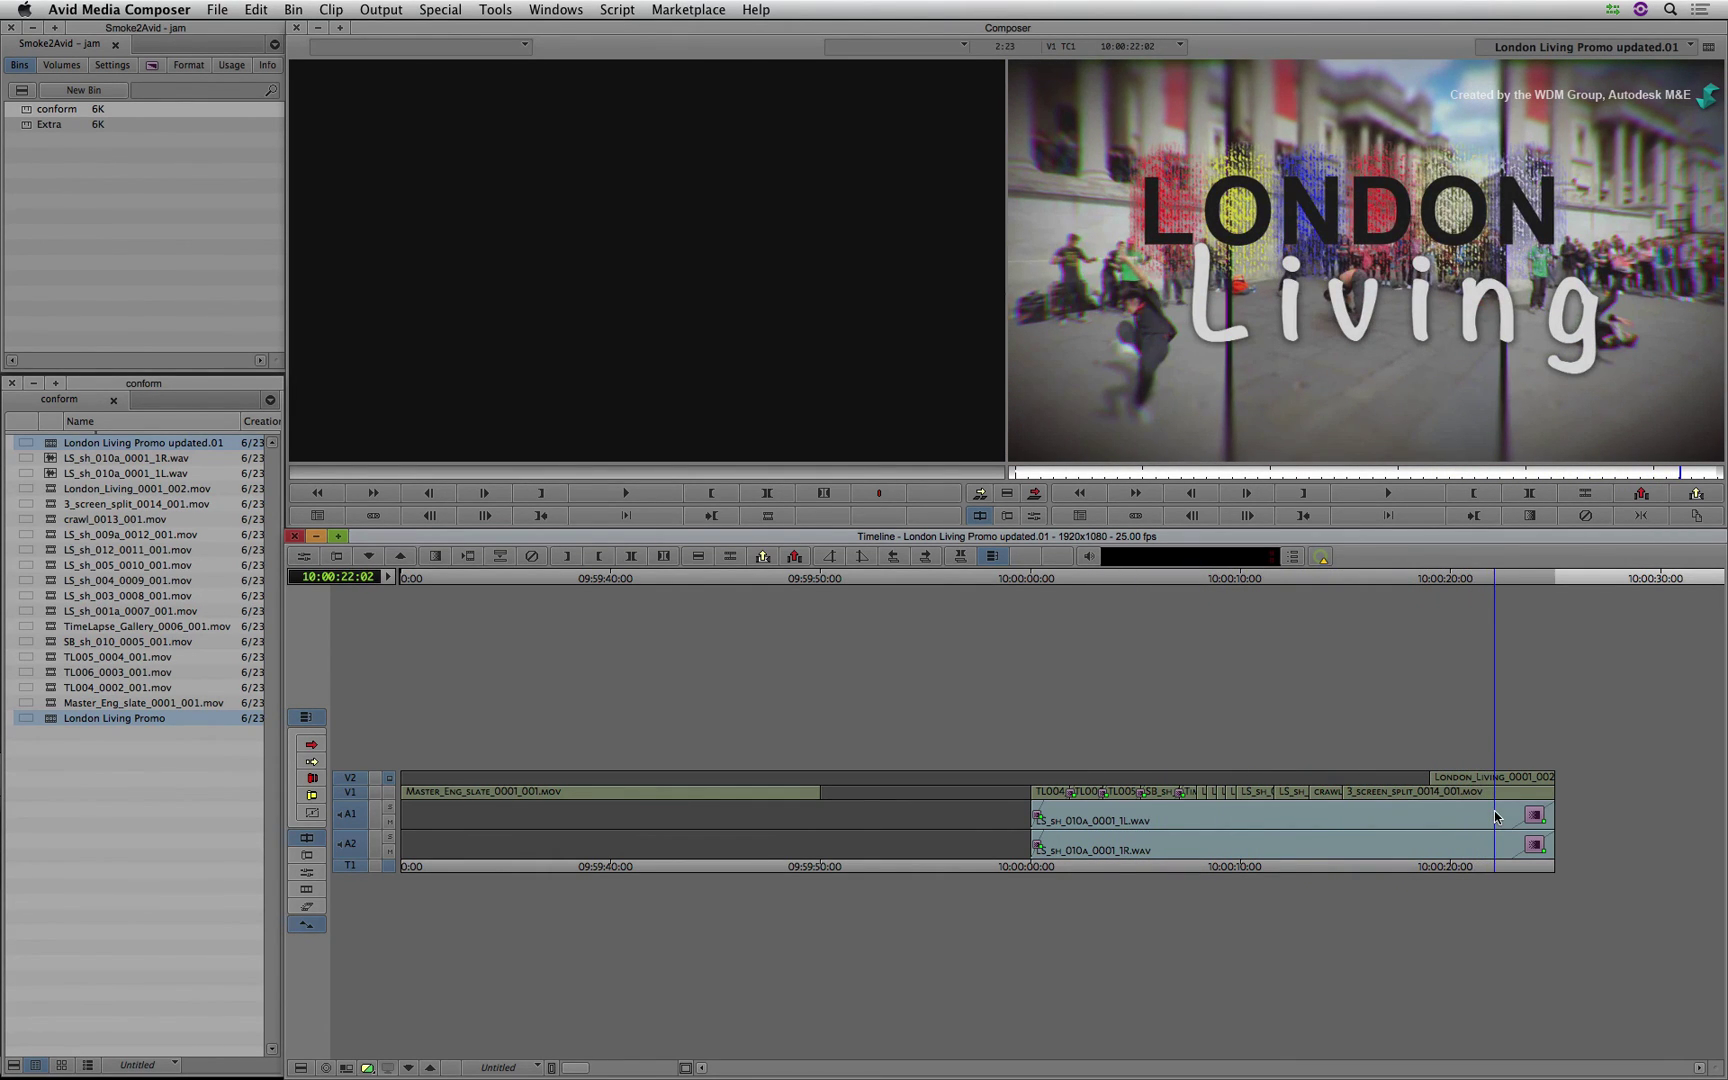
pyautogui.click(1034, 832)
pyautogui.press('space')
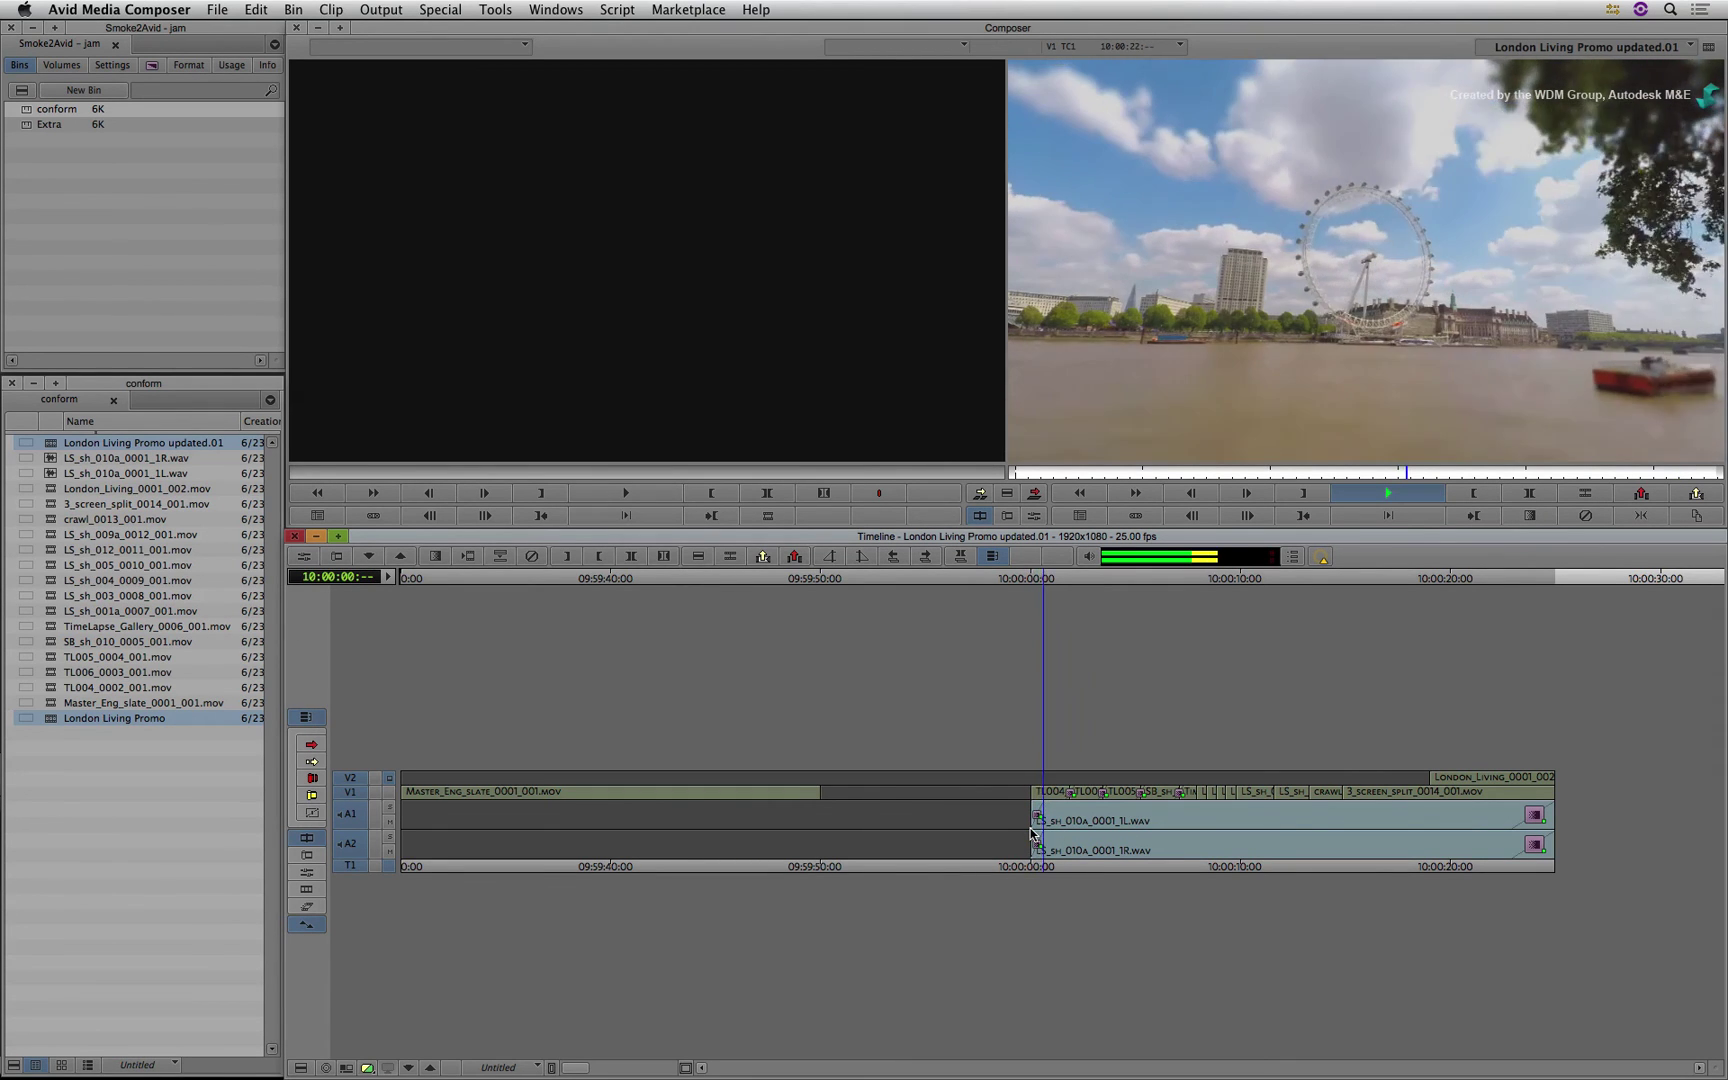